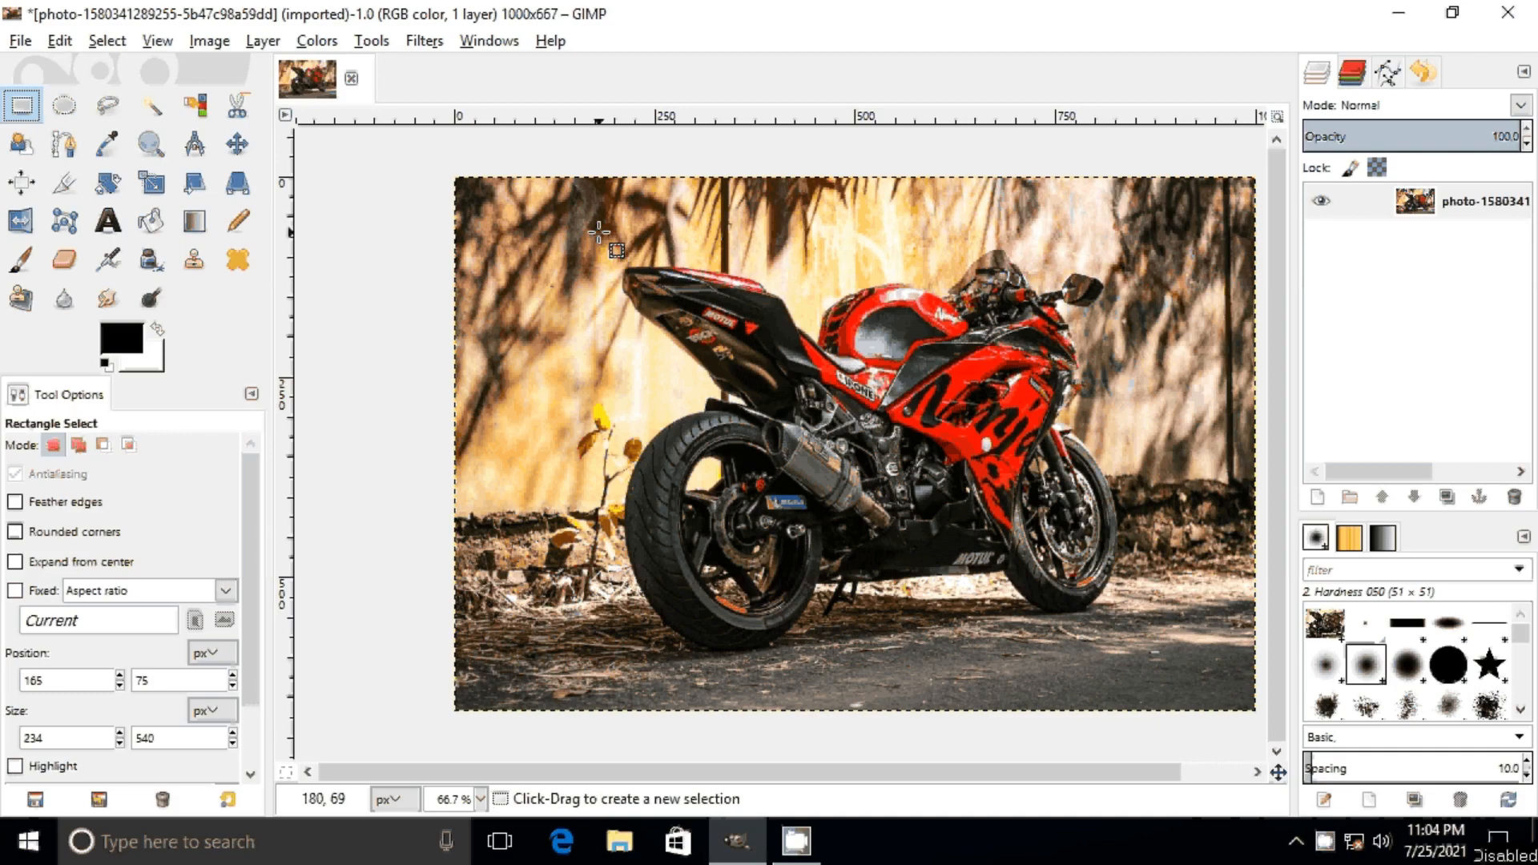
Step: Select a rectangle about 662 × 530 px around the motorcycle, and clear the selection
left_click_drag(598, 232, 1129, 655)
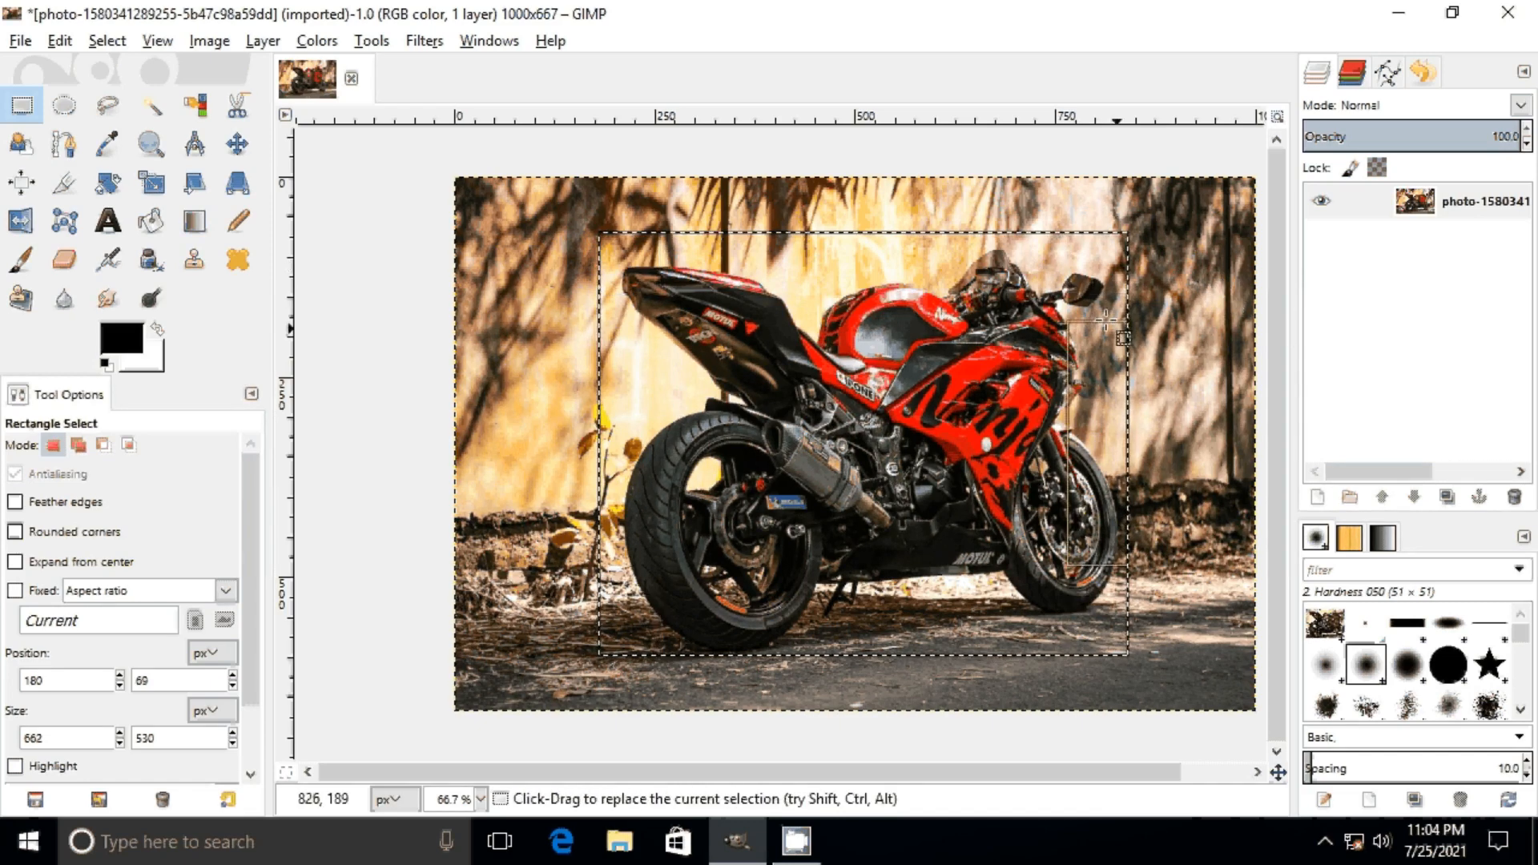
left_click(107, 42)
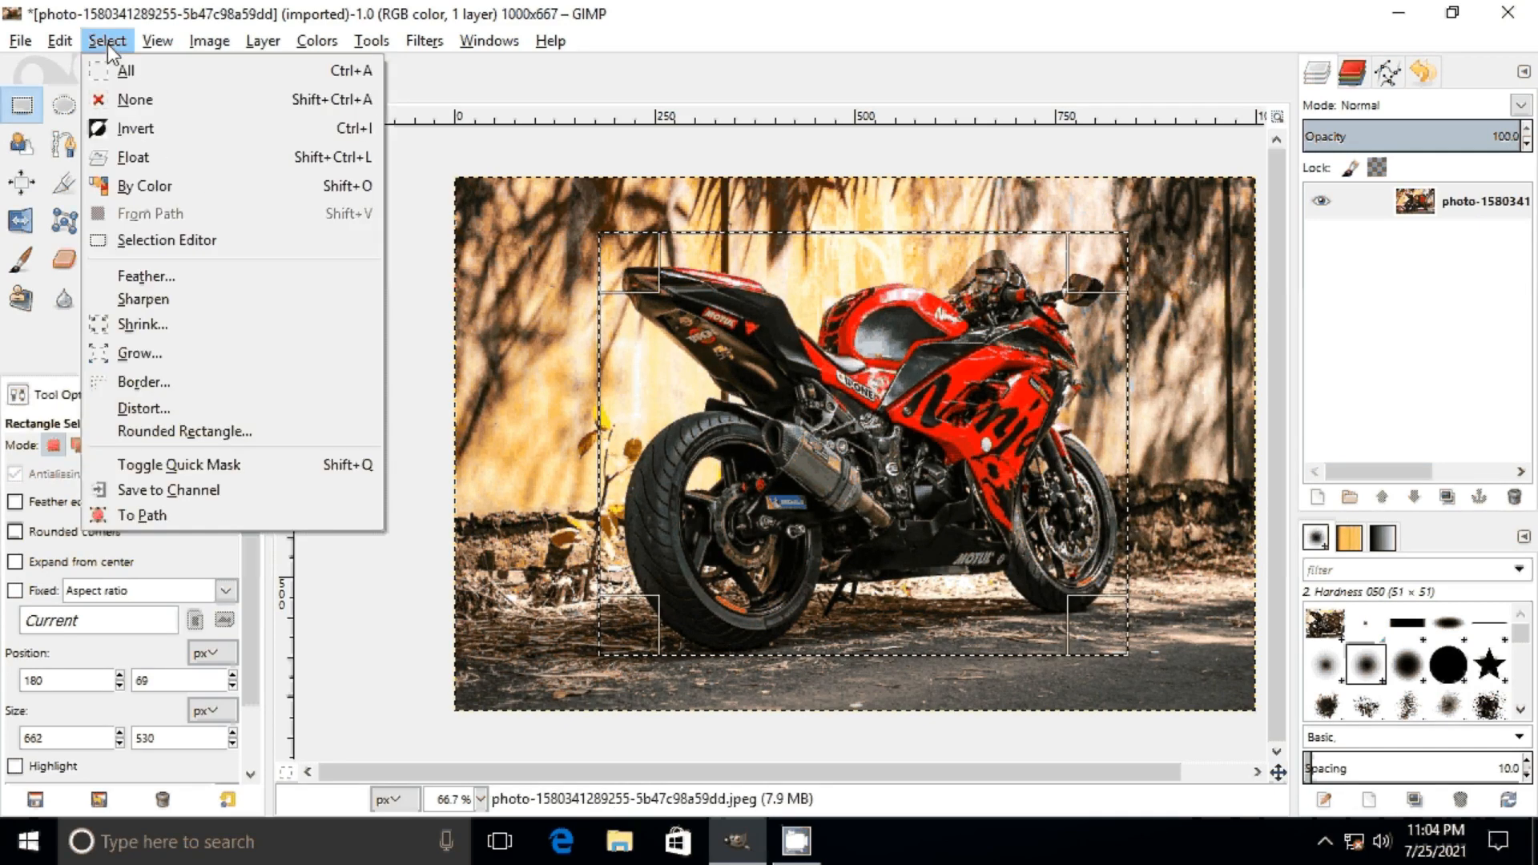
left_click(165, 102)
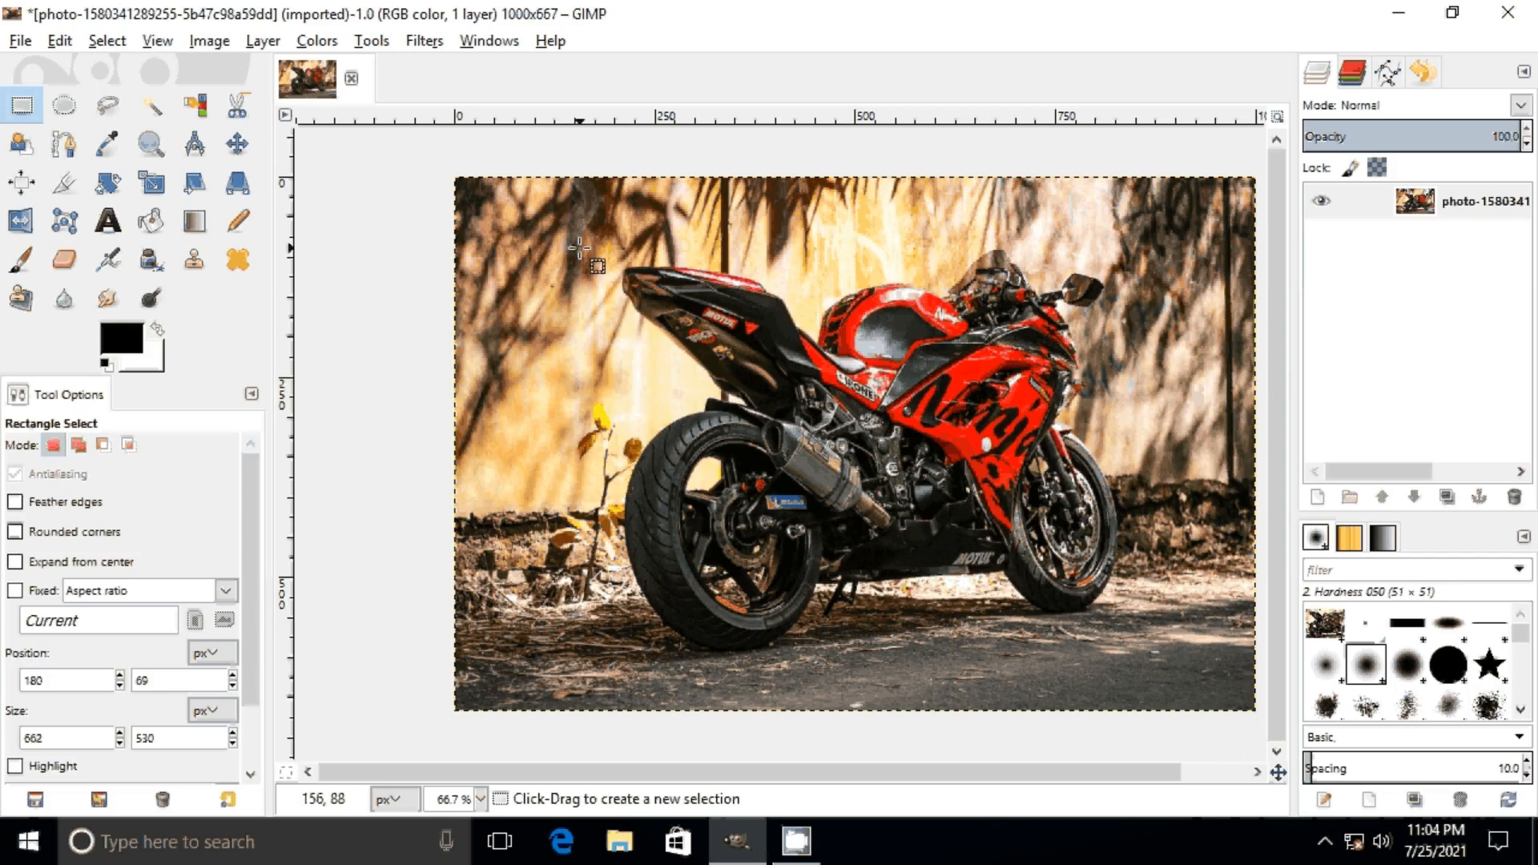
Step: Select a larger rectangle about 714 × 531 px around the motorcycle, and dismiss that selection
left_click_drag(574, 233, 1148, 655)
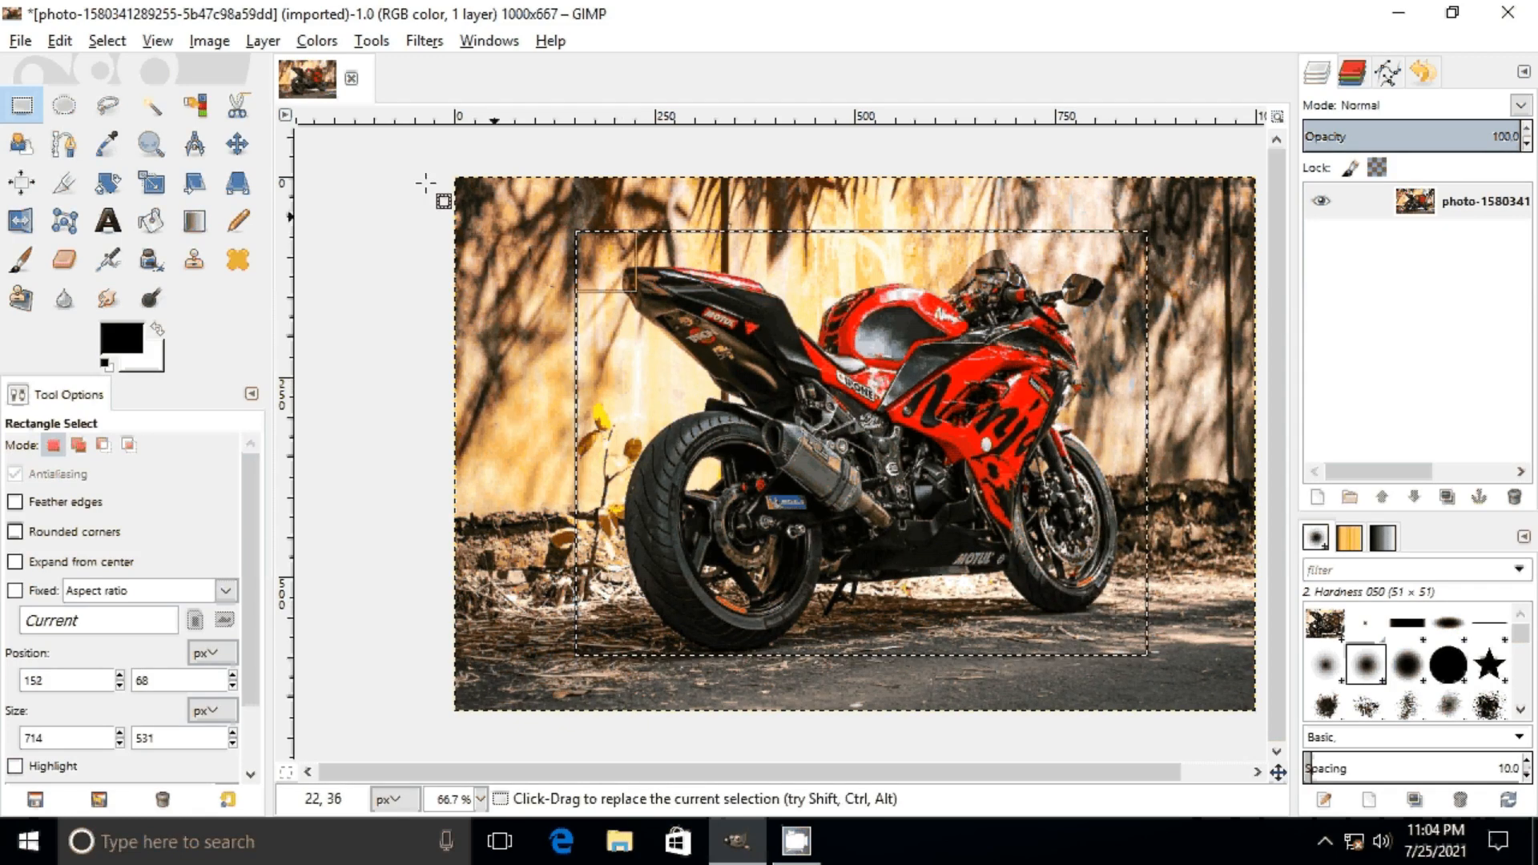
left_click(108, 41)
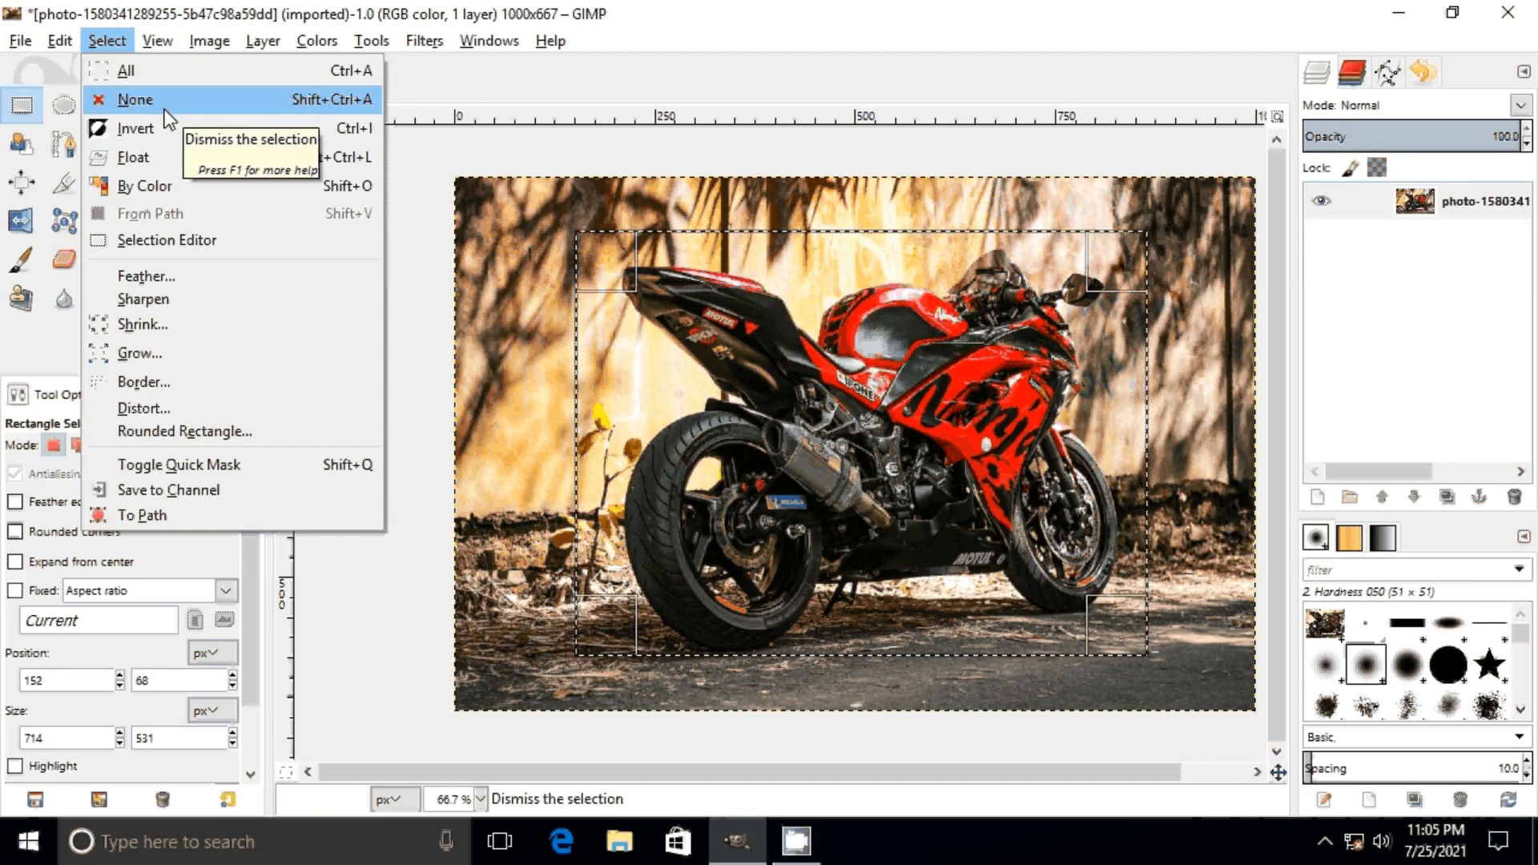
left_click(165, 100)
left_click(112, 38)
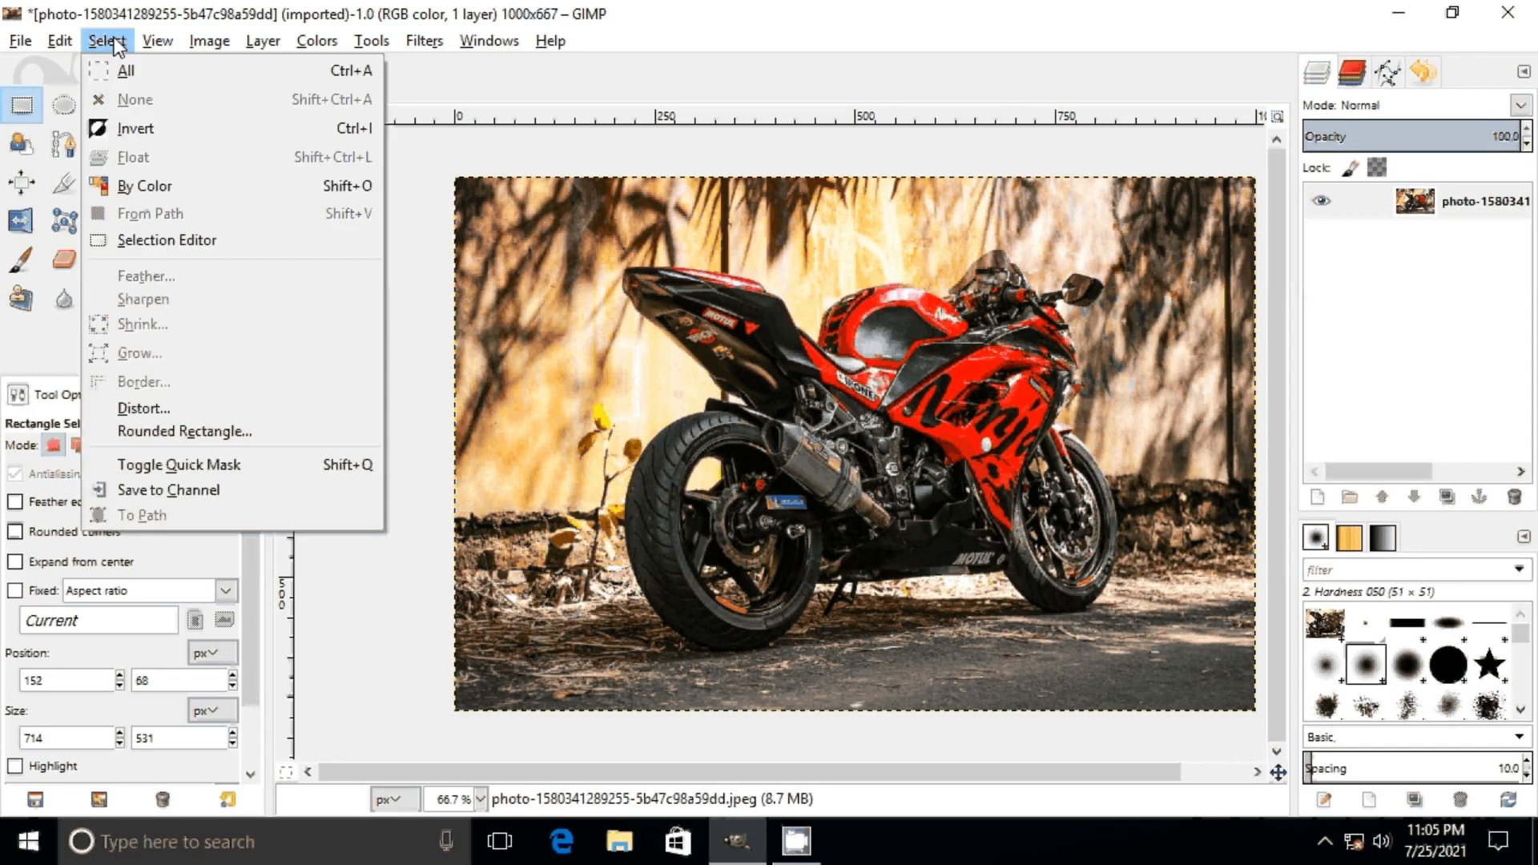
key("Down")
left_click(687, 498)
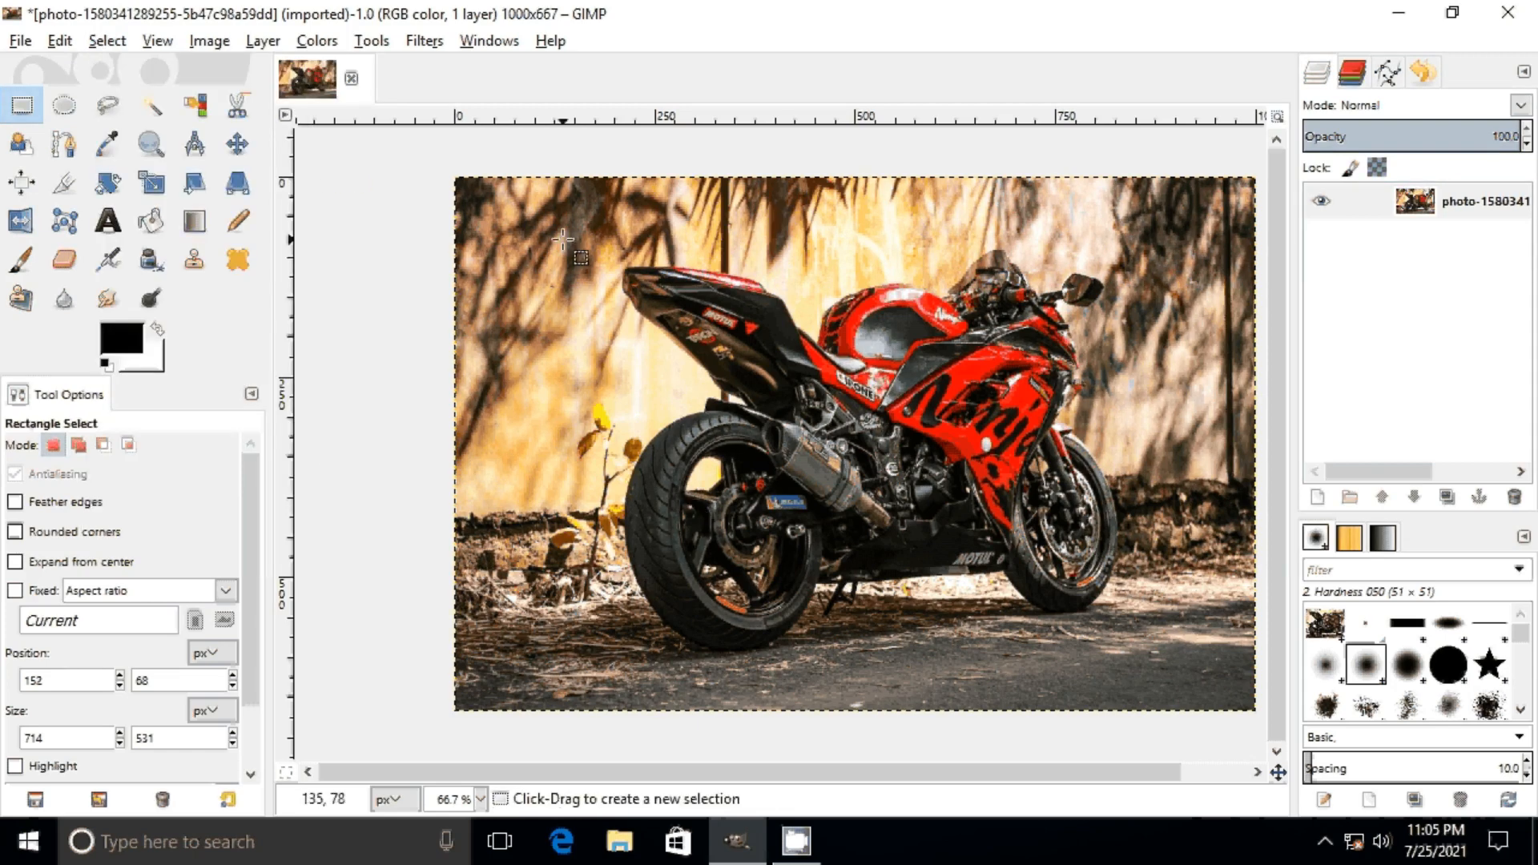
Step: Select a rectangle about 684 × 530 px around the motorcycle and copy it
left_click_drag(589, 239, 1134, 661)
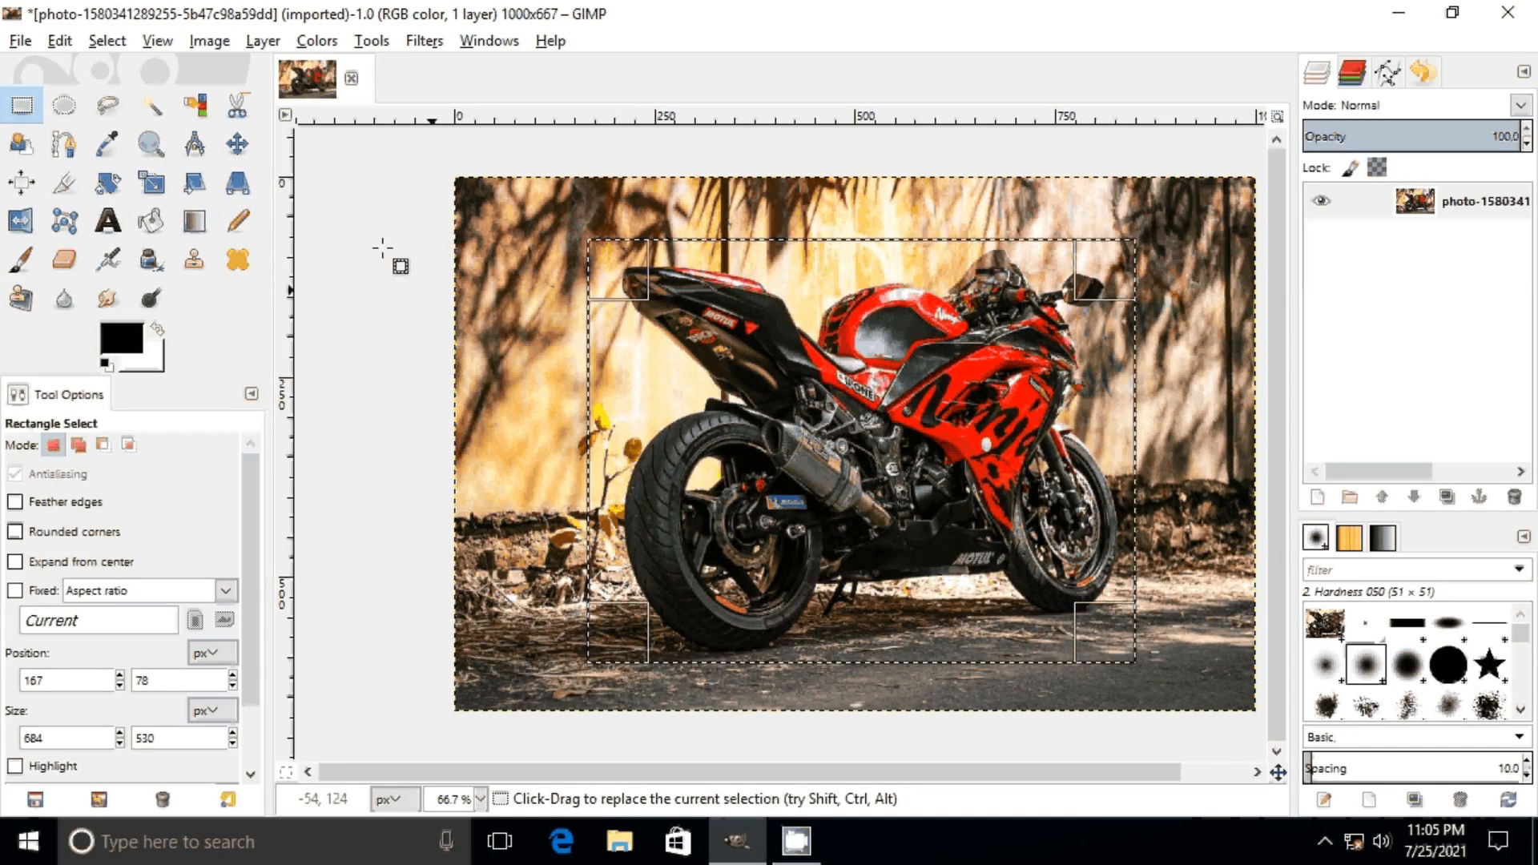
left_click(60, 41)
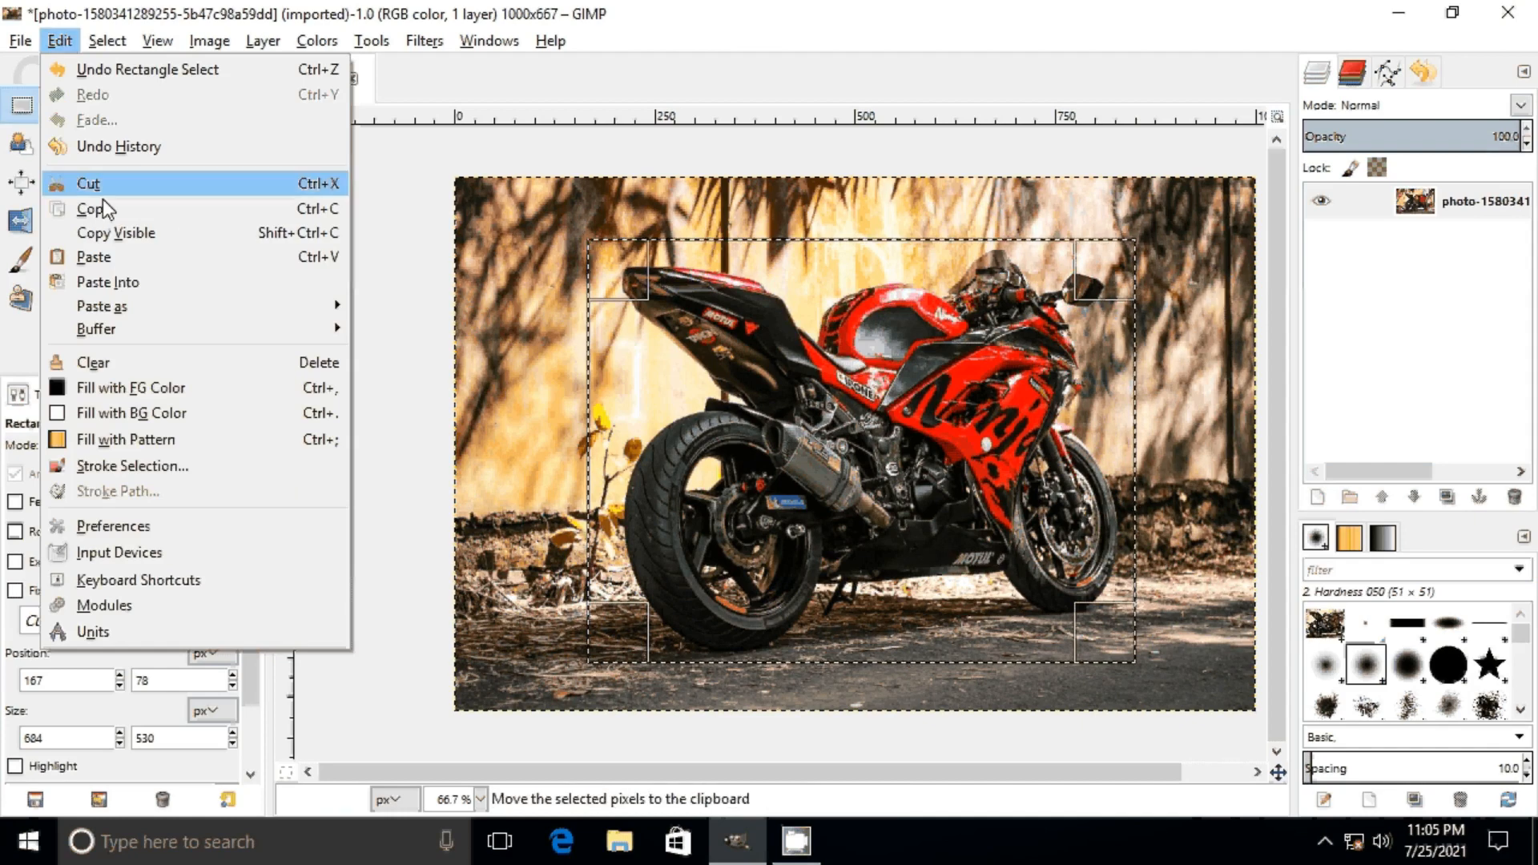
left_click(299, 210)
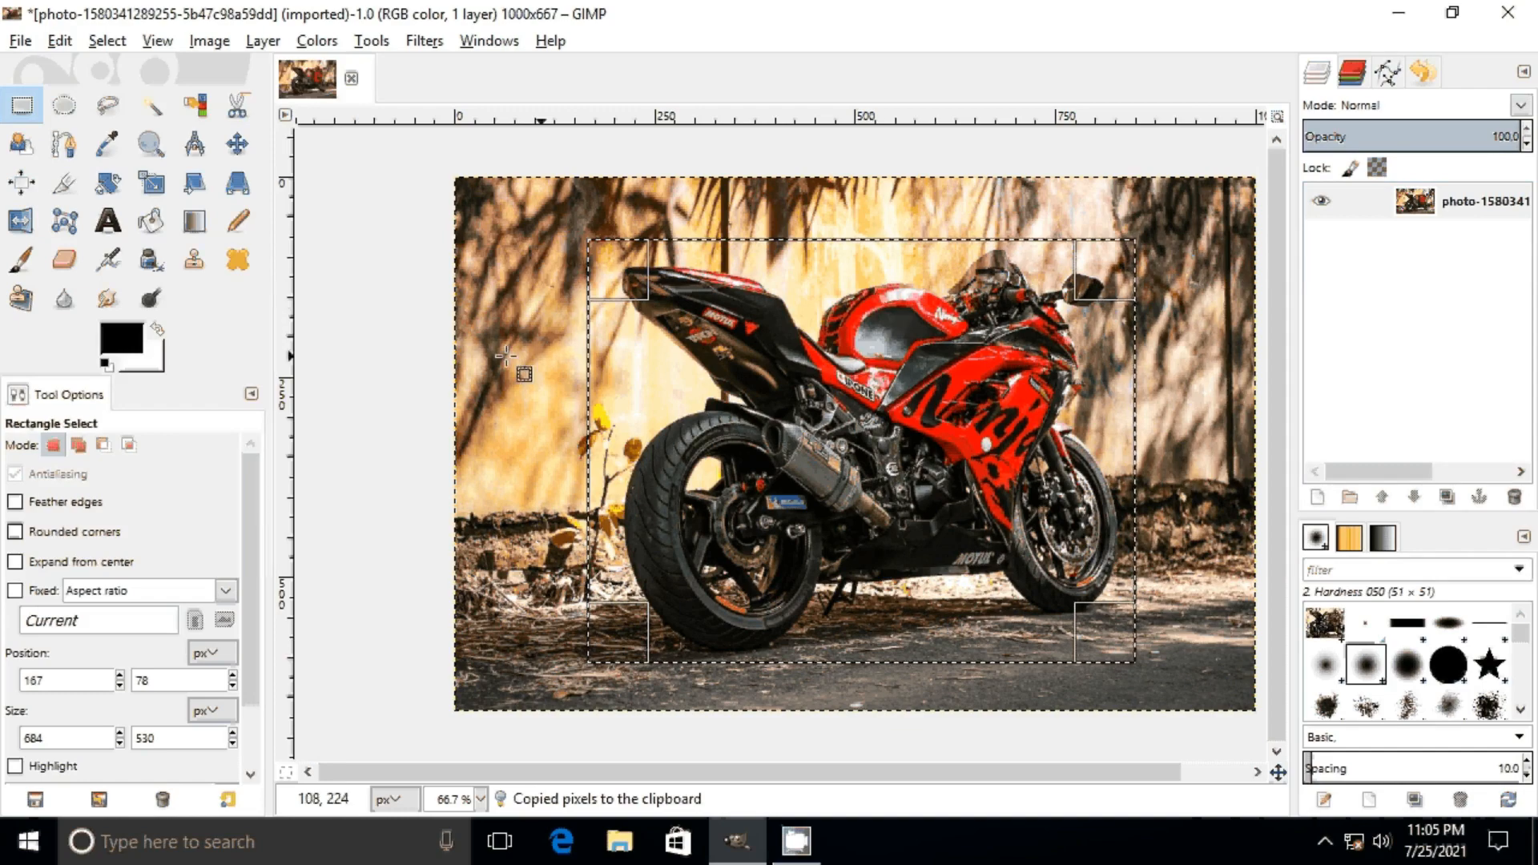
Step: Create a new 1000 × 667 px image and paste the copied motorcycle area into it
left_click(21, 41)
left_click(27, 66)
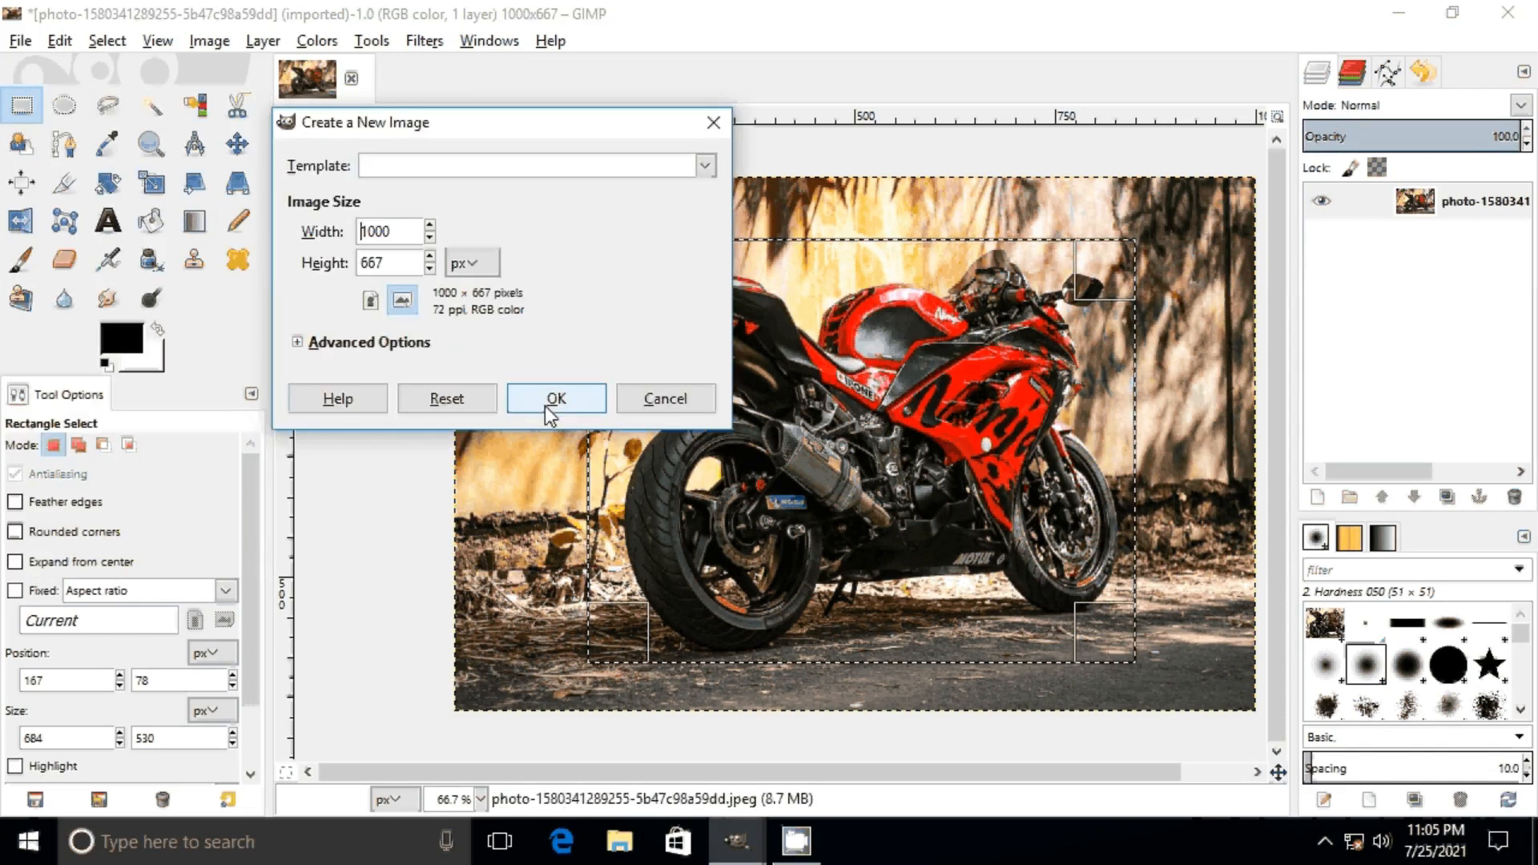
left_click(554, 398)
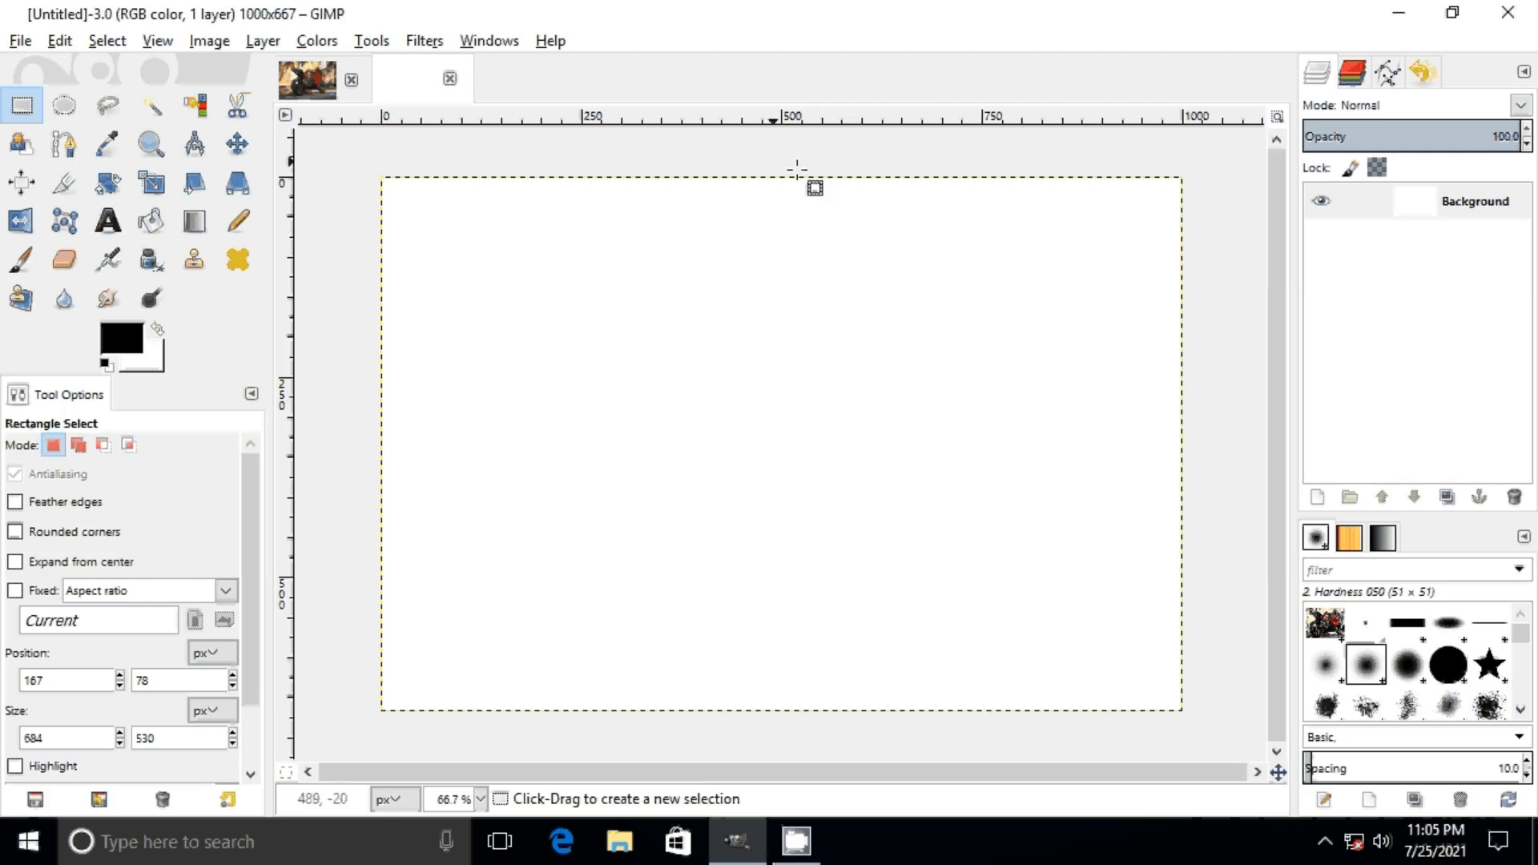
left_click(61, 41)
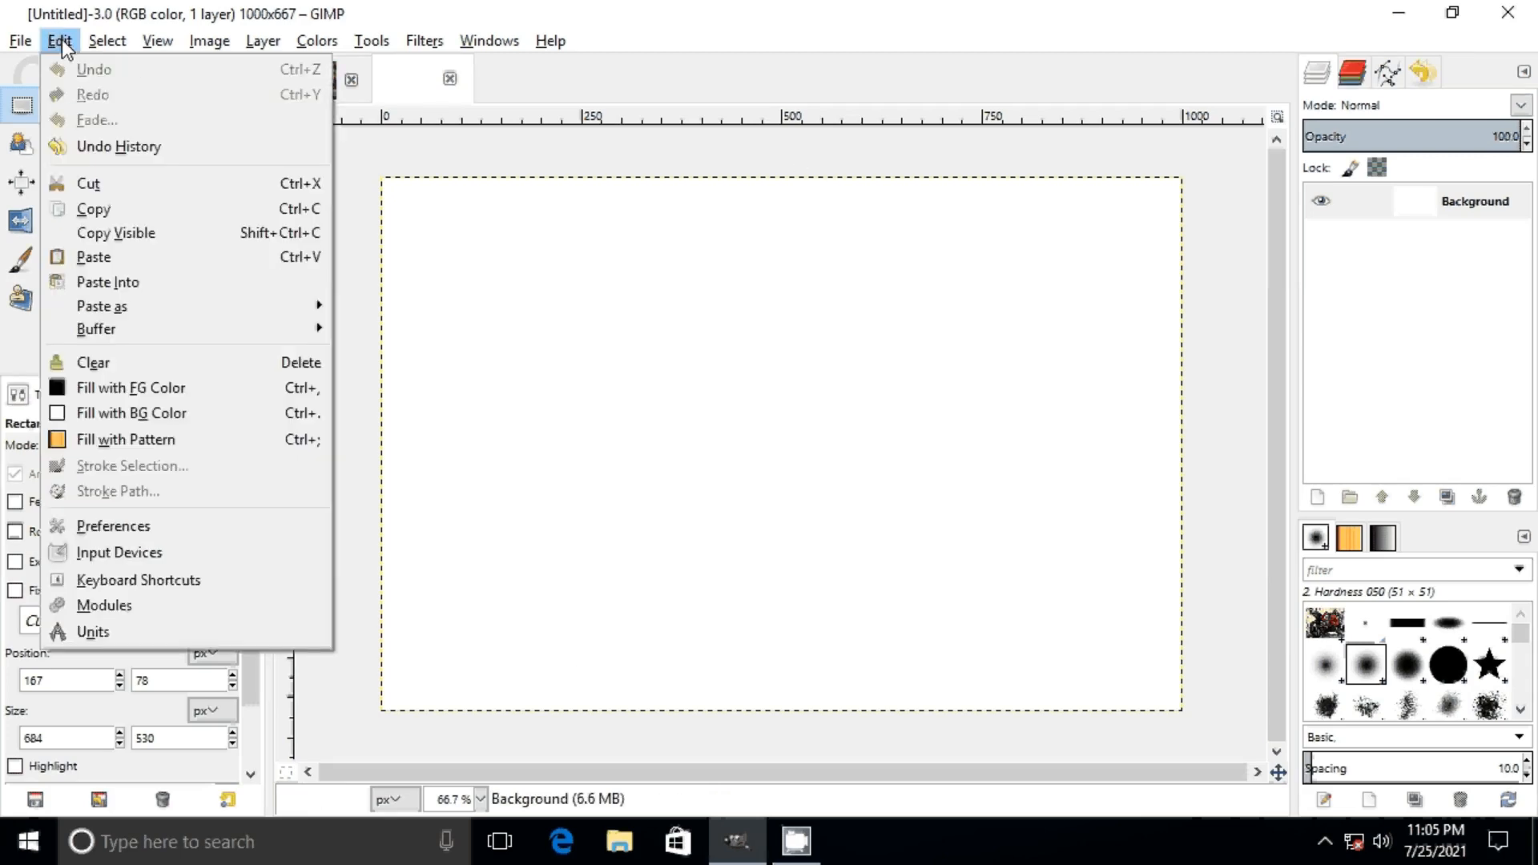
left_click(196, 253)
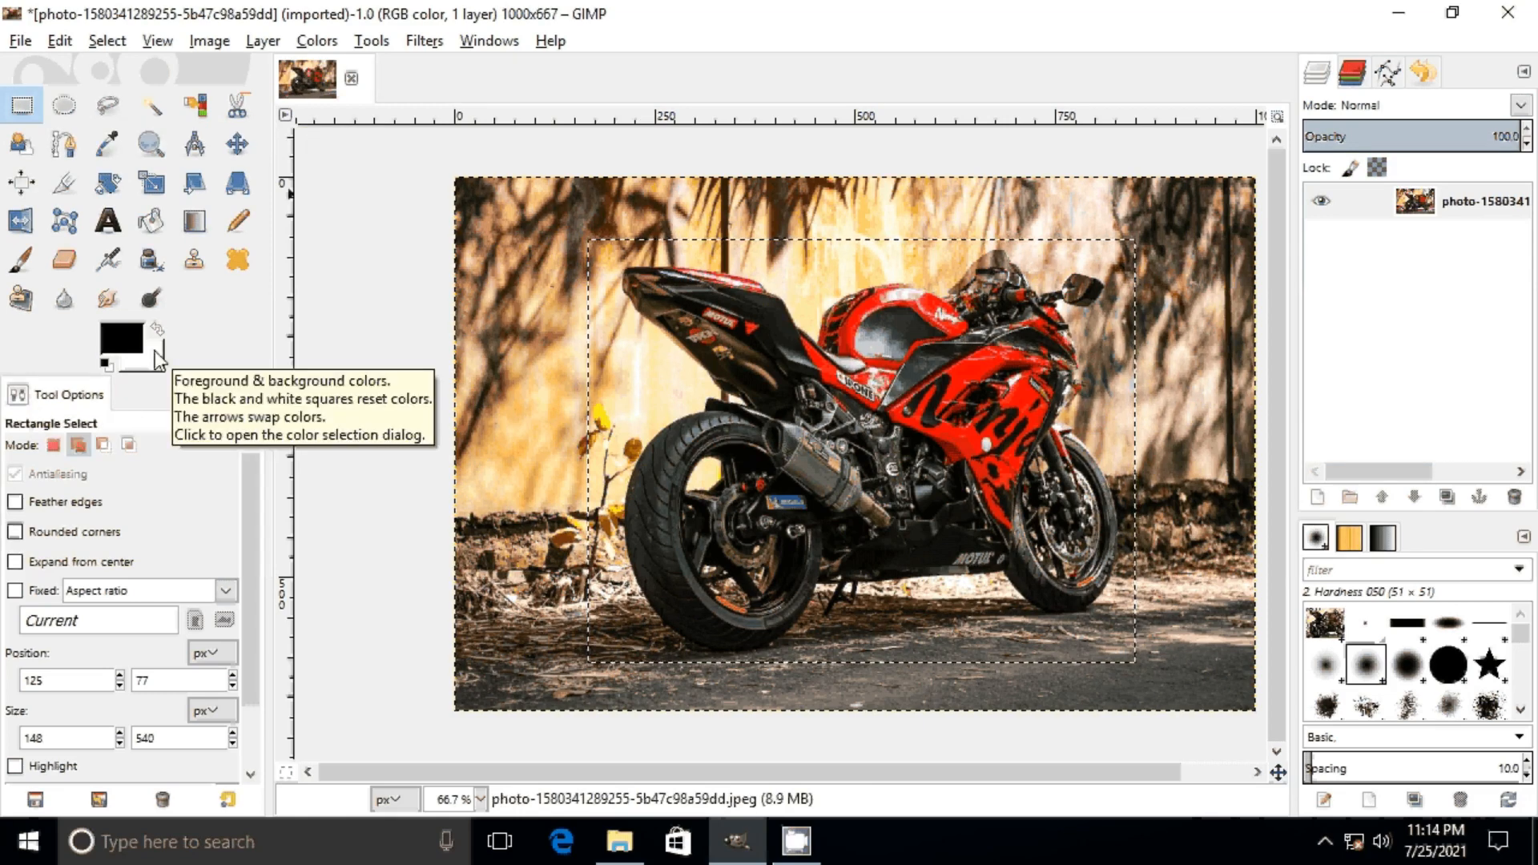
Step: In Add mode, extend the selection with a strip about 183 × 529 px to the photo's left edge and one about 845 × 87 px along its top
left_click(54, 448)
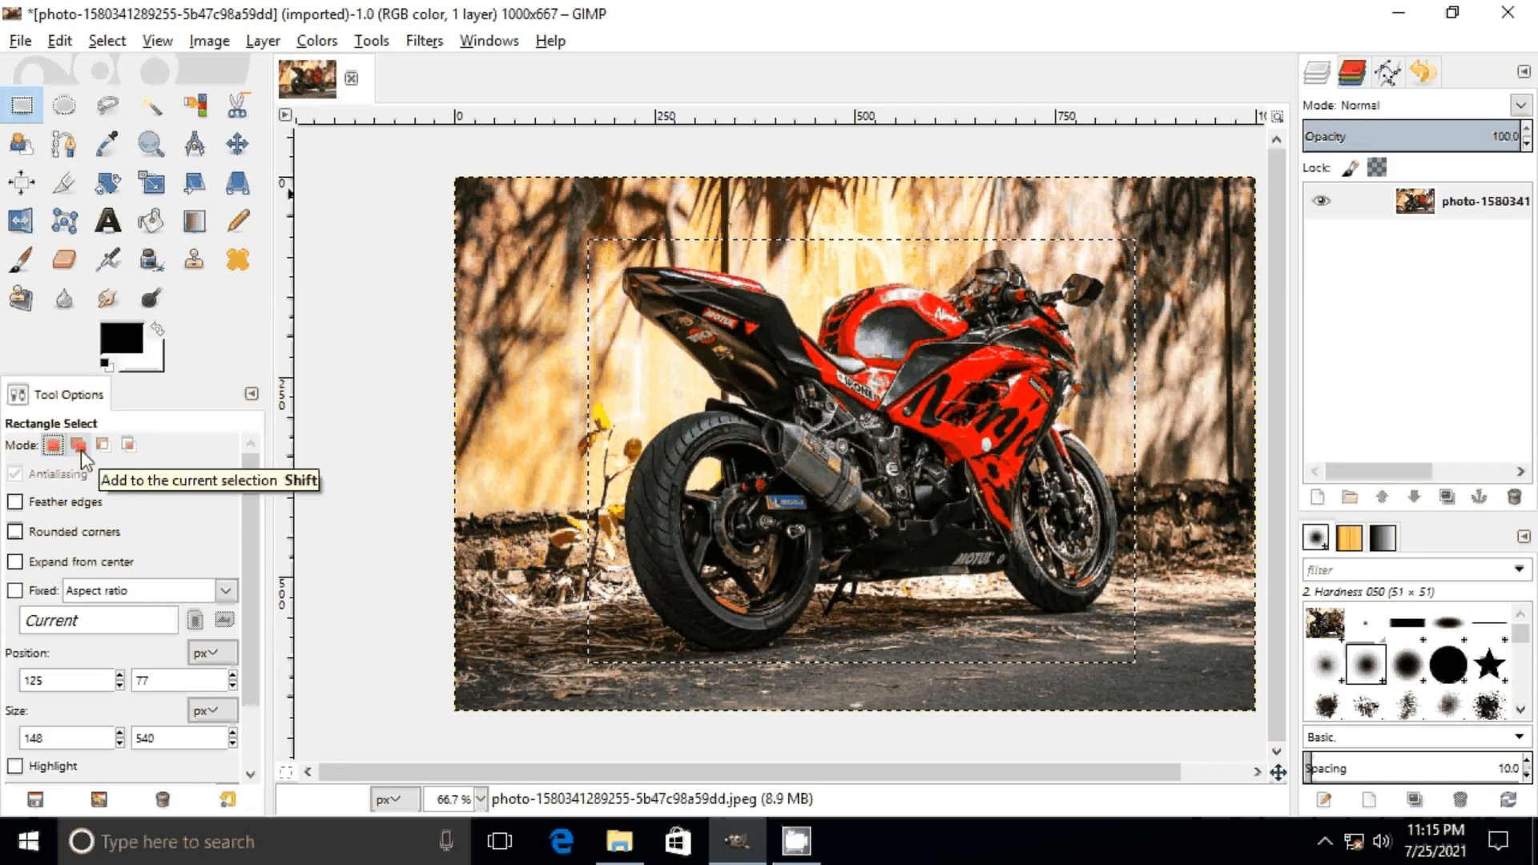
left_click(79, 445)
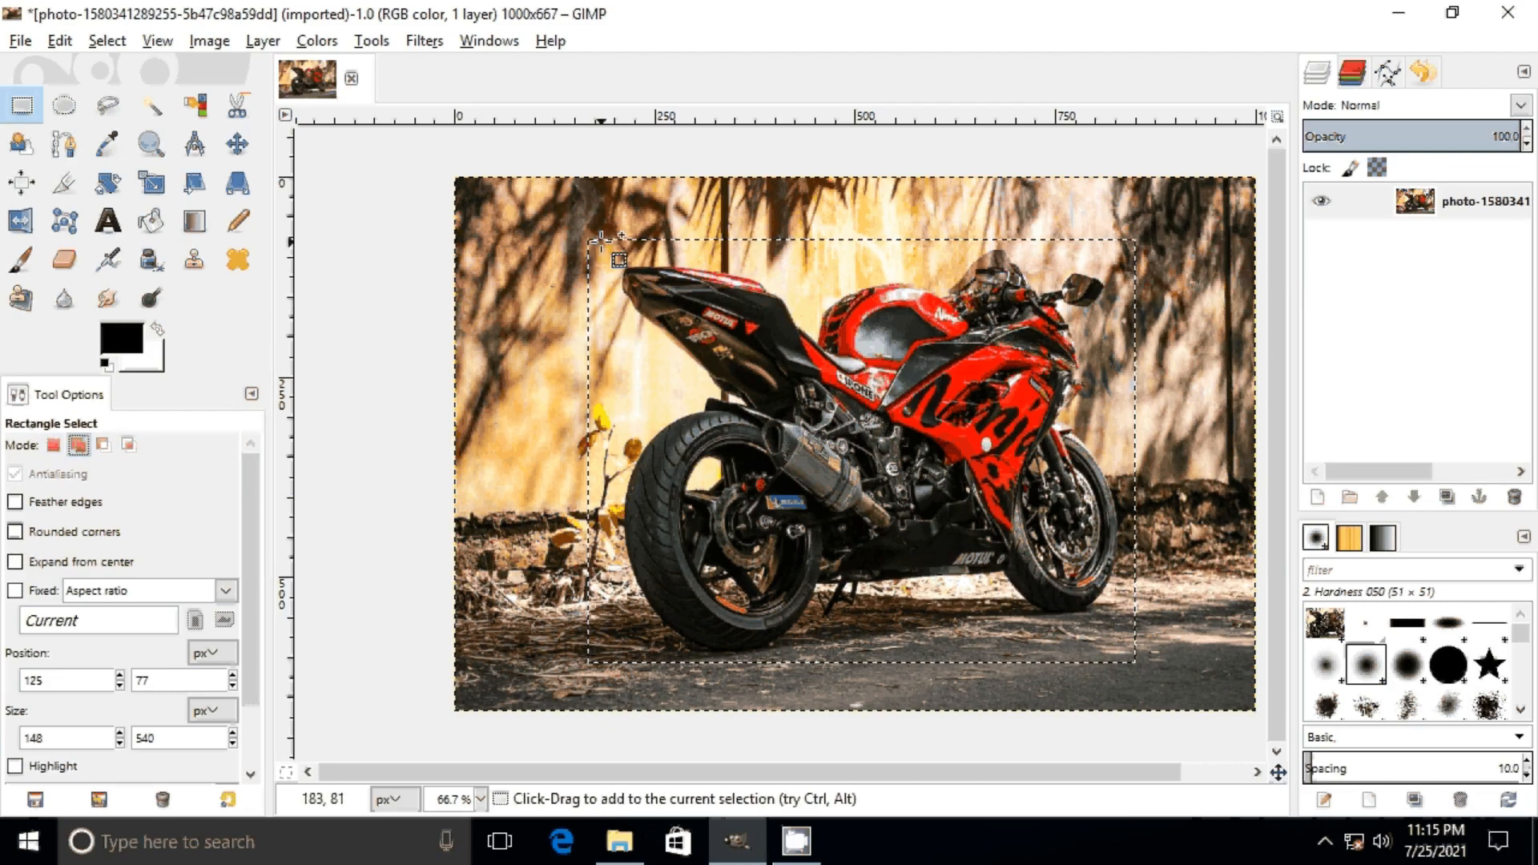
left_click_drag(602, 239, 455, 664)
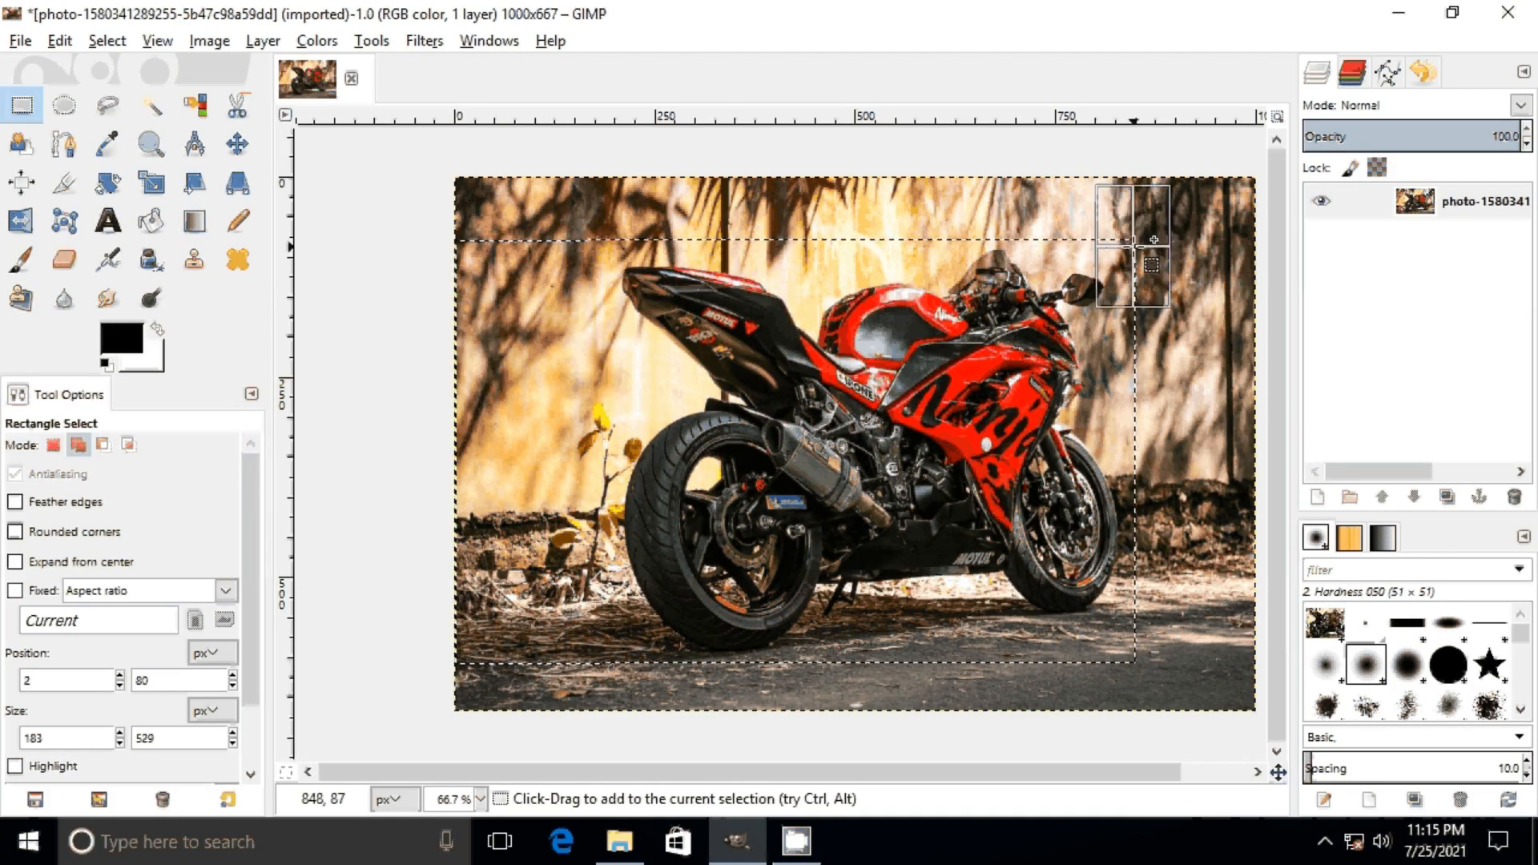
left_click_drag(1133, 242, 457, 172)
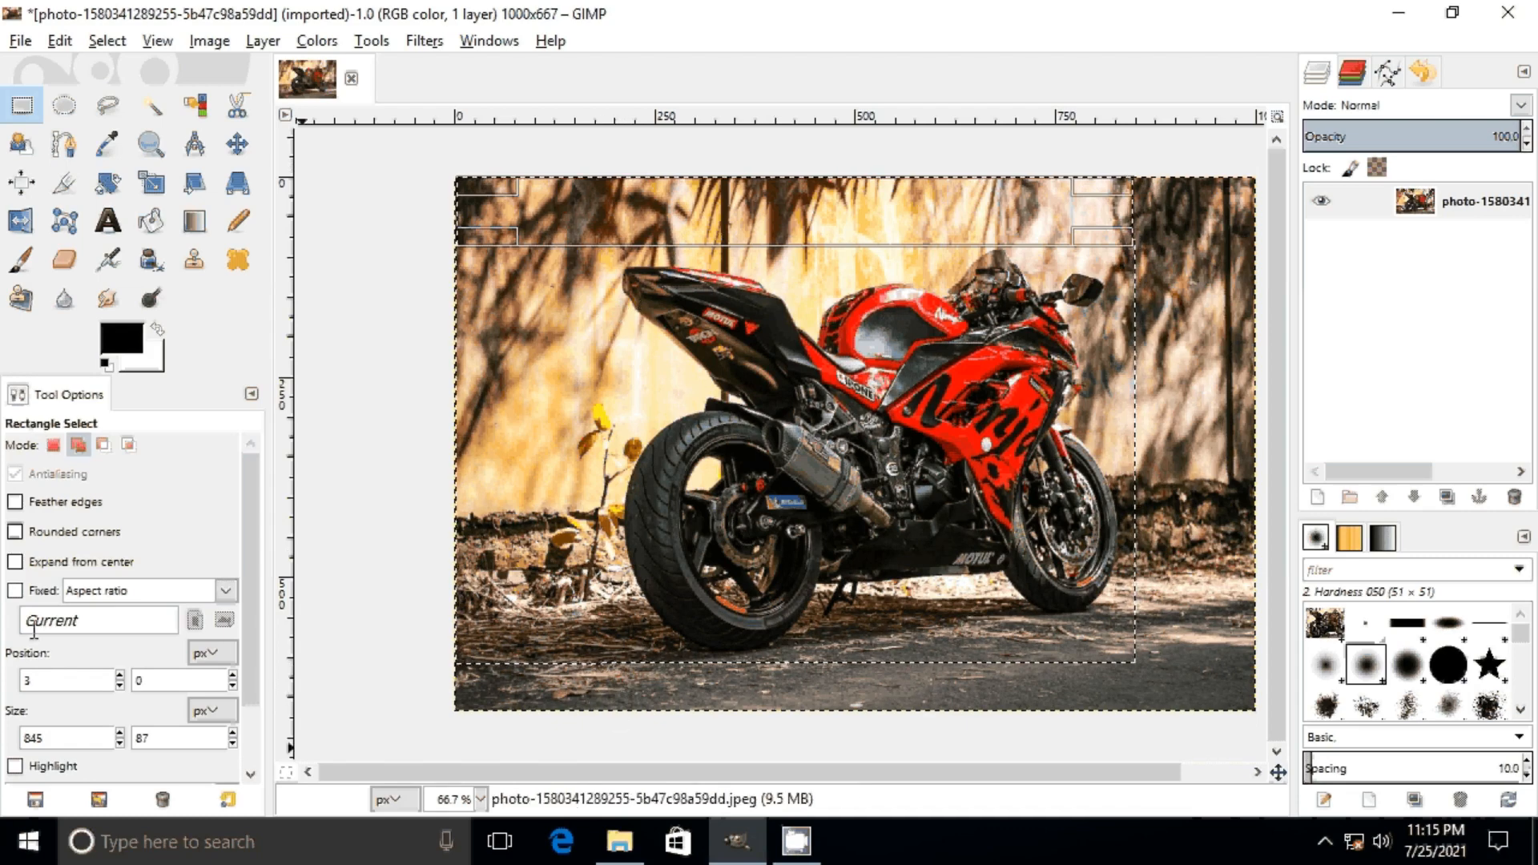
Step: Subtract a rectangle about 250 × 654 px along the photo's left side from the current selection
left_click(103, 445)
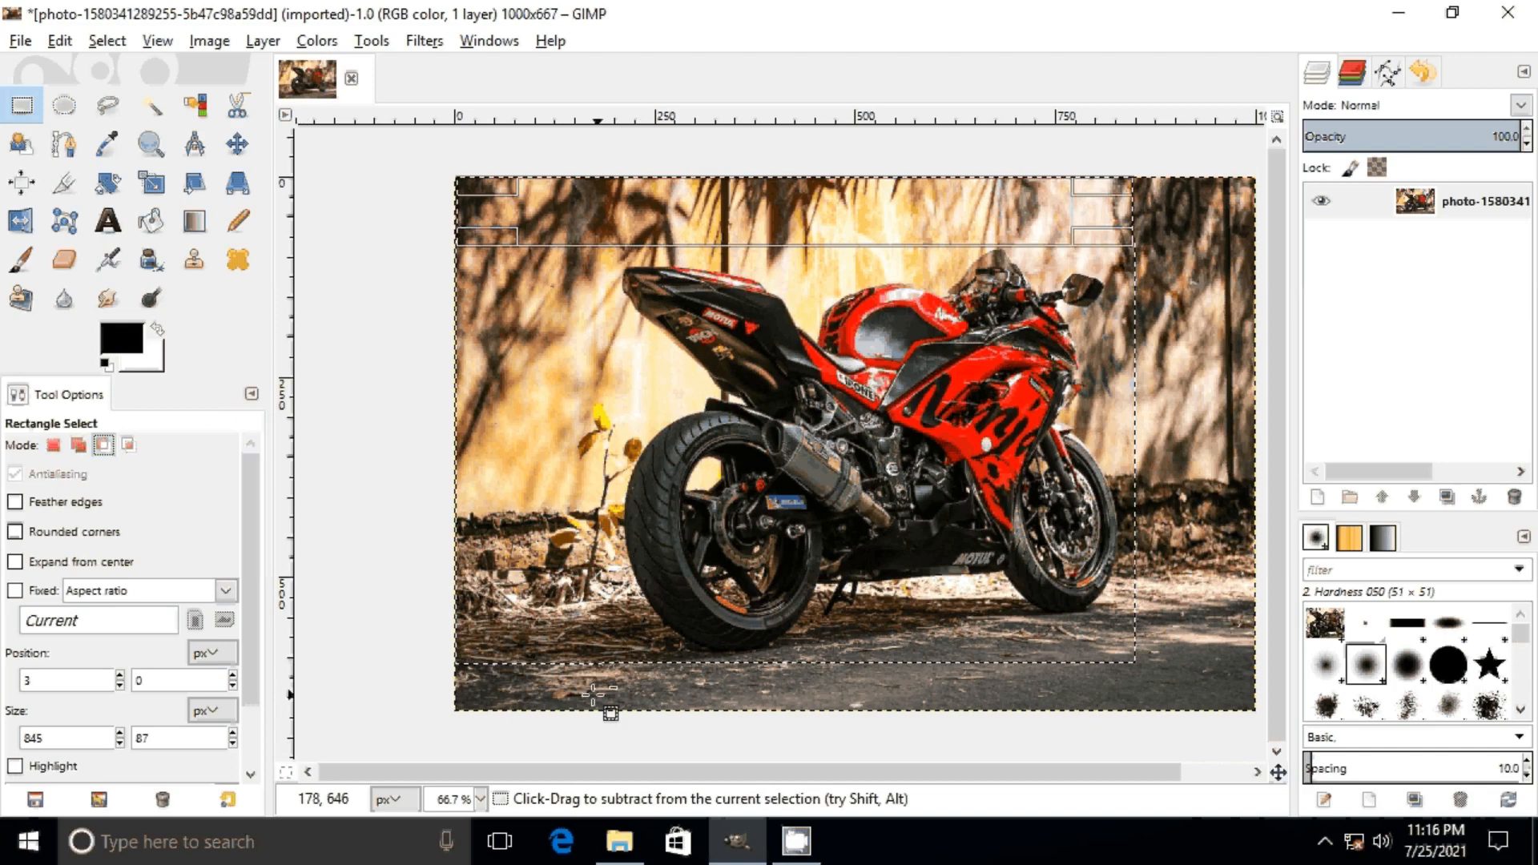
left_click_drag(650, 685, 449, 159)
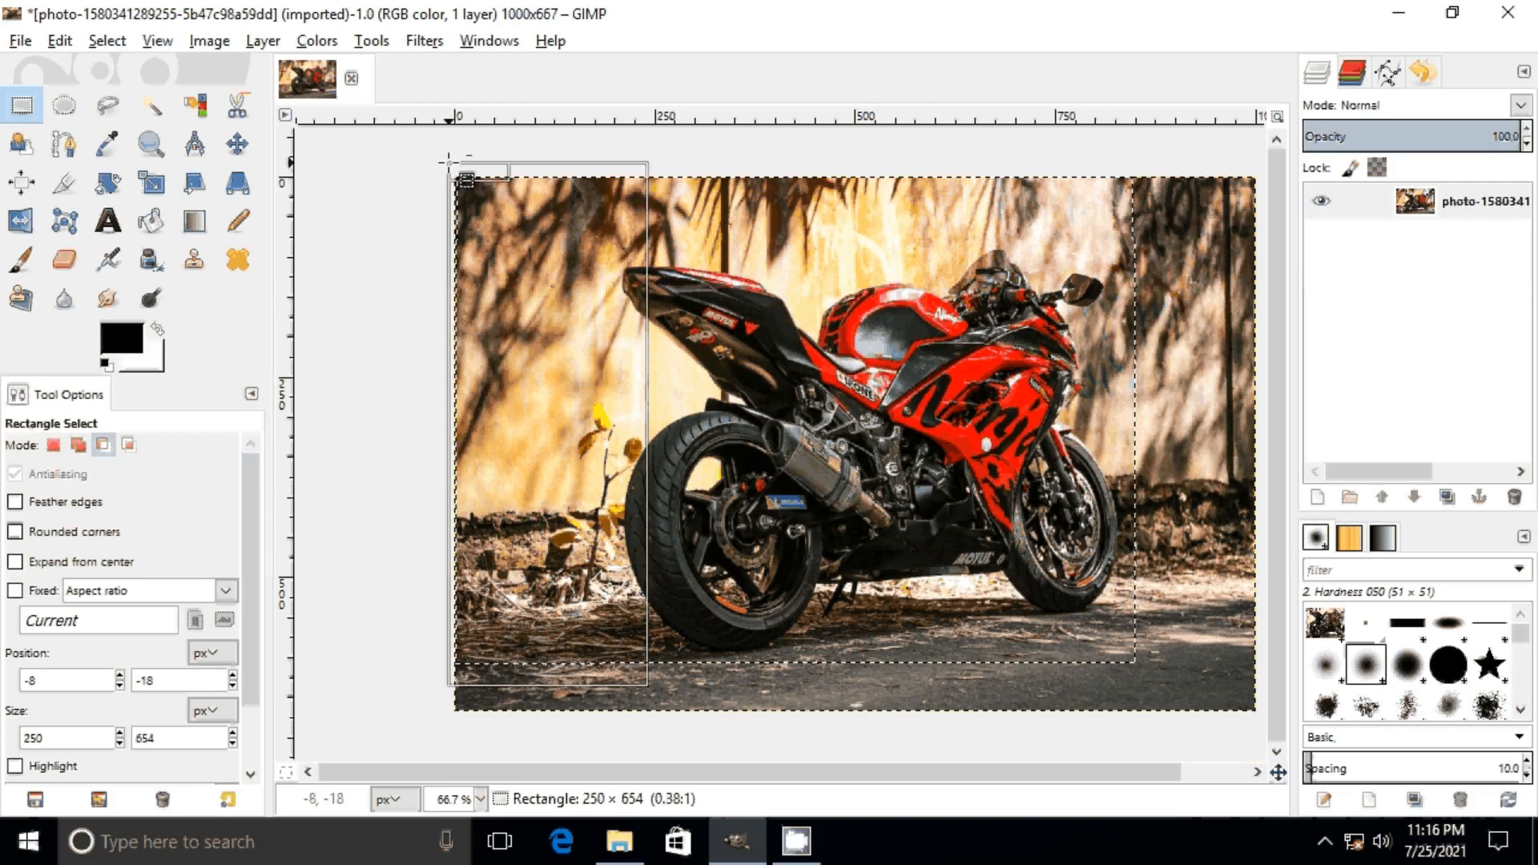
left_click_drag(449, 162, 449, 162)
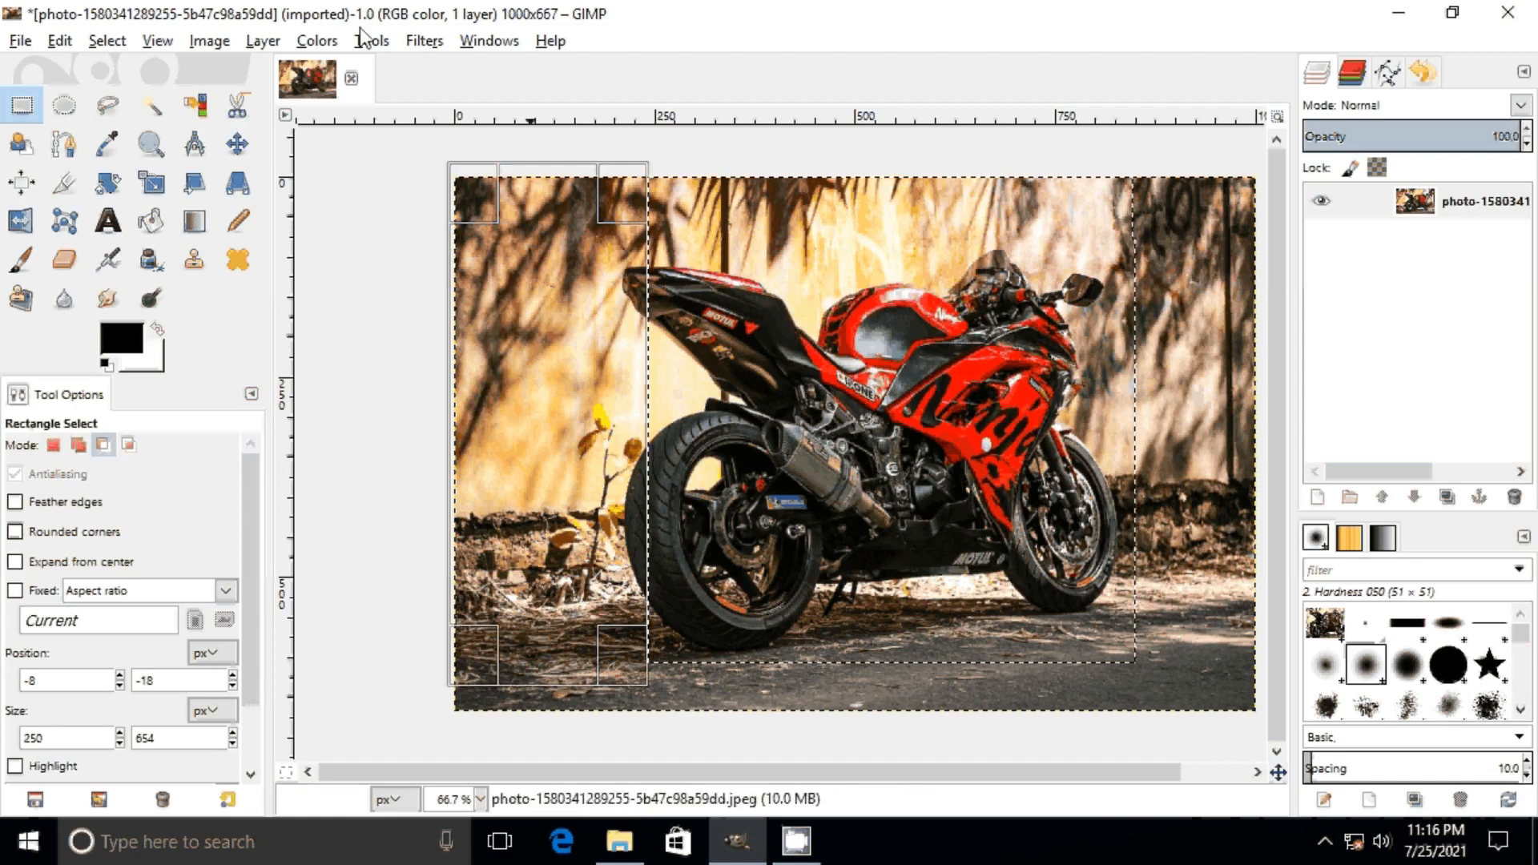
Step: Copy the reduced selection and paste it into a new 1000 × 667 px image
left_click(58, 41)
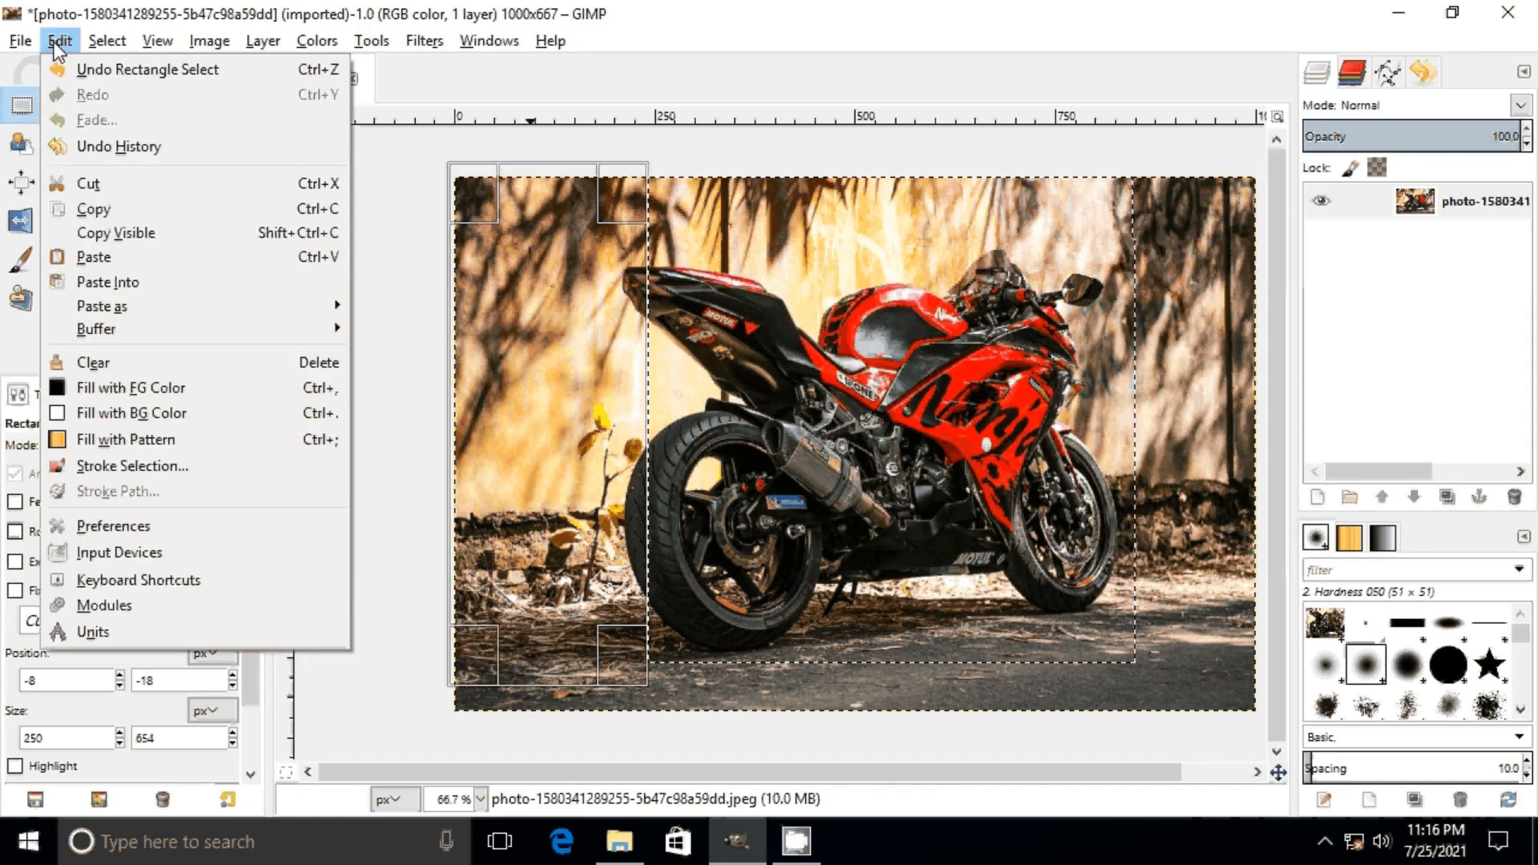
left_click(124, 211)
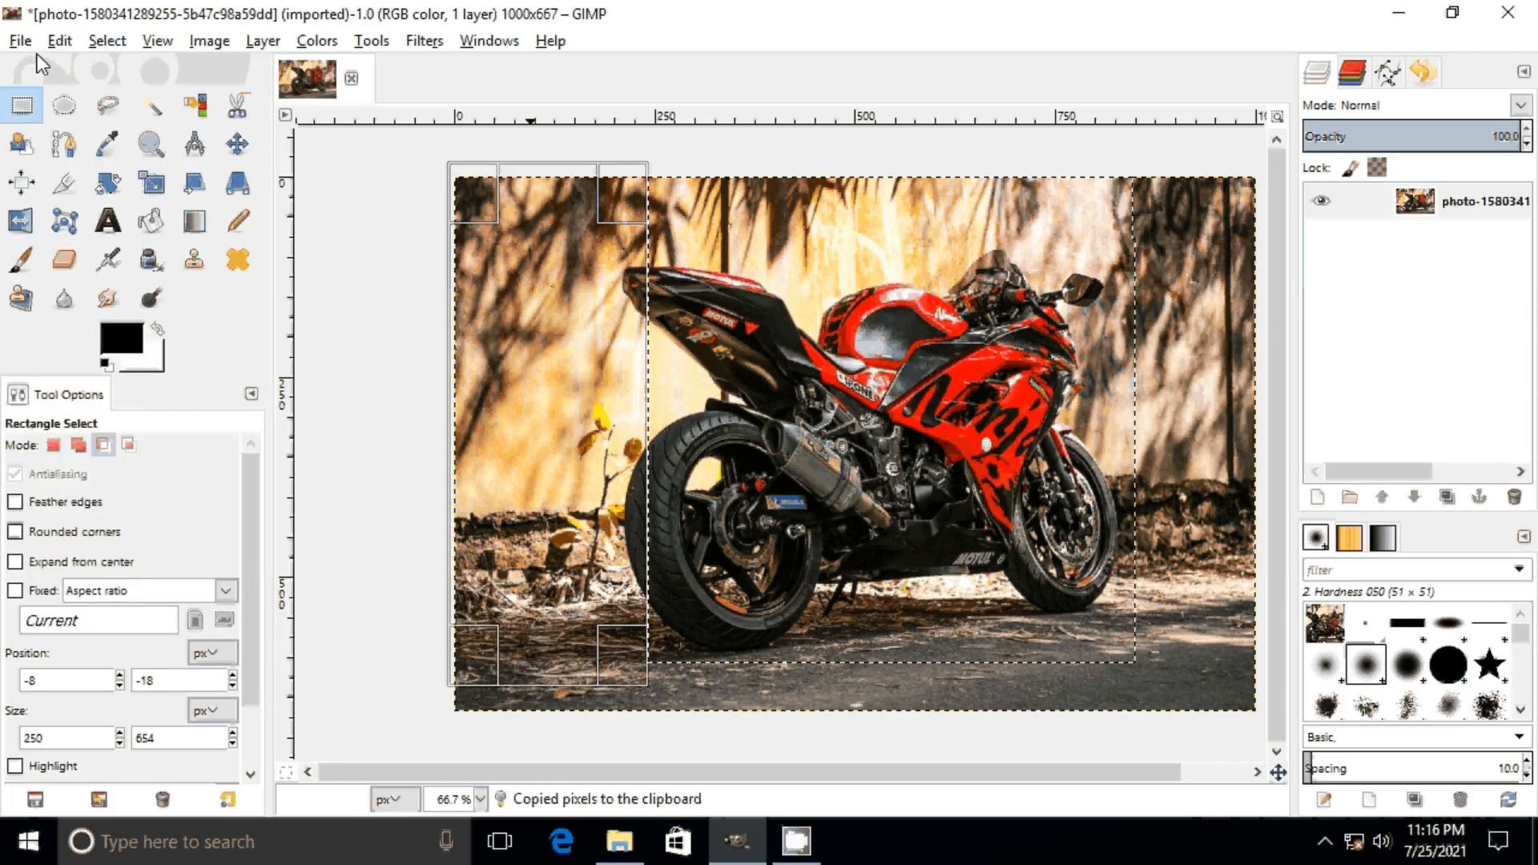
left_click(20, 40)
left_click(58, 70)
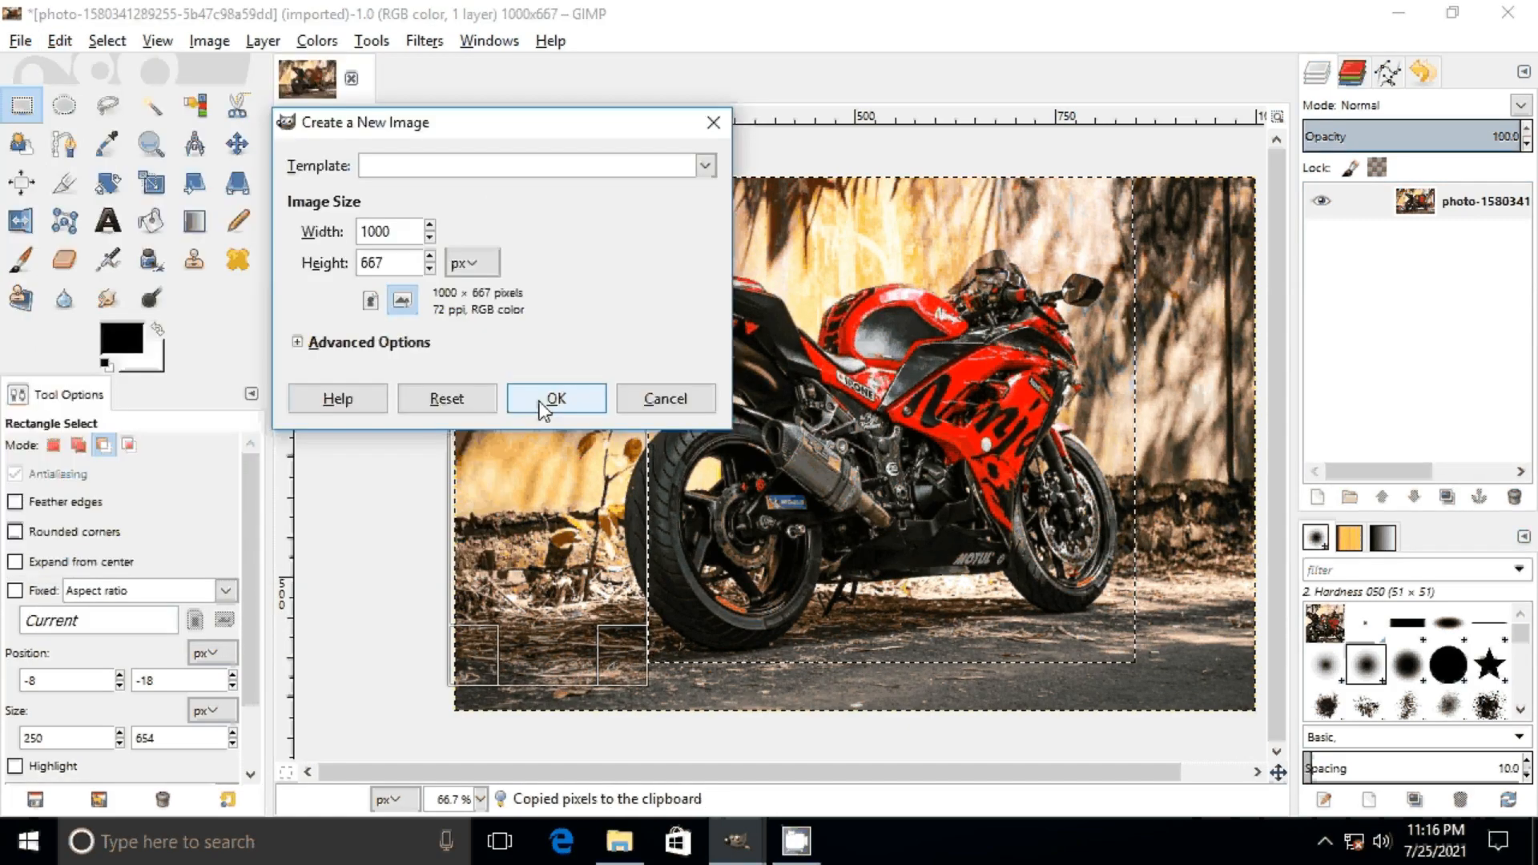
left_click(552, 399)
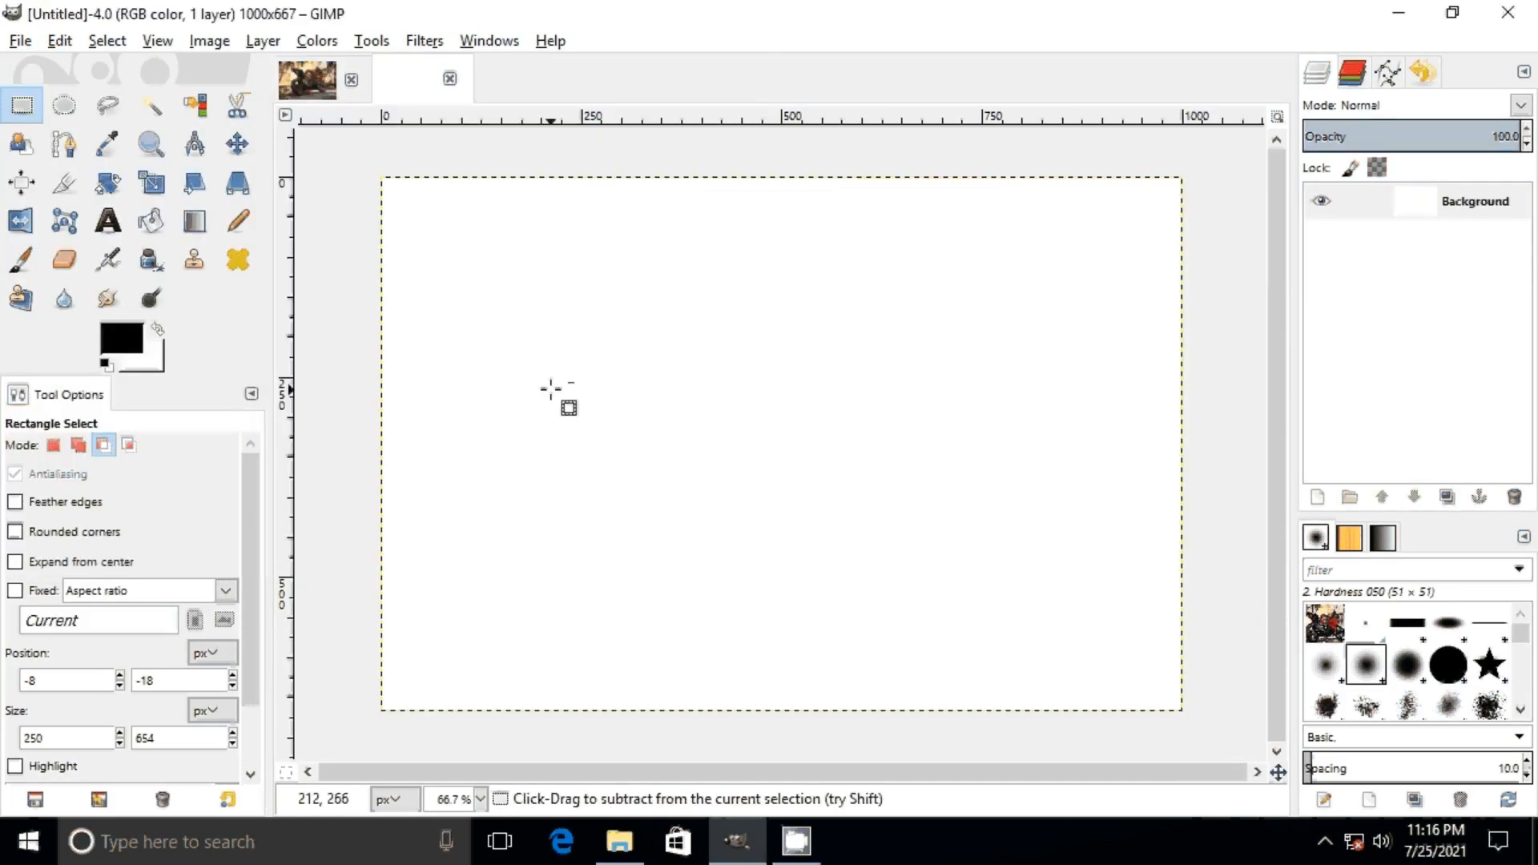
left_click(60, 42)
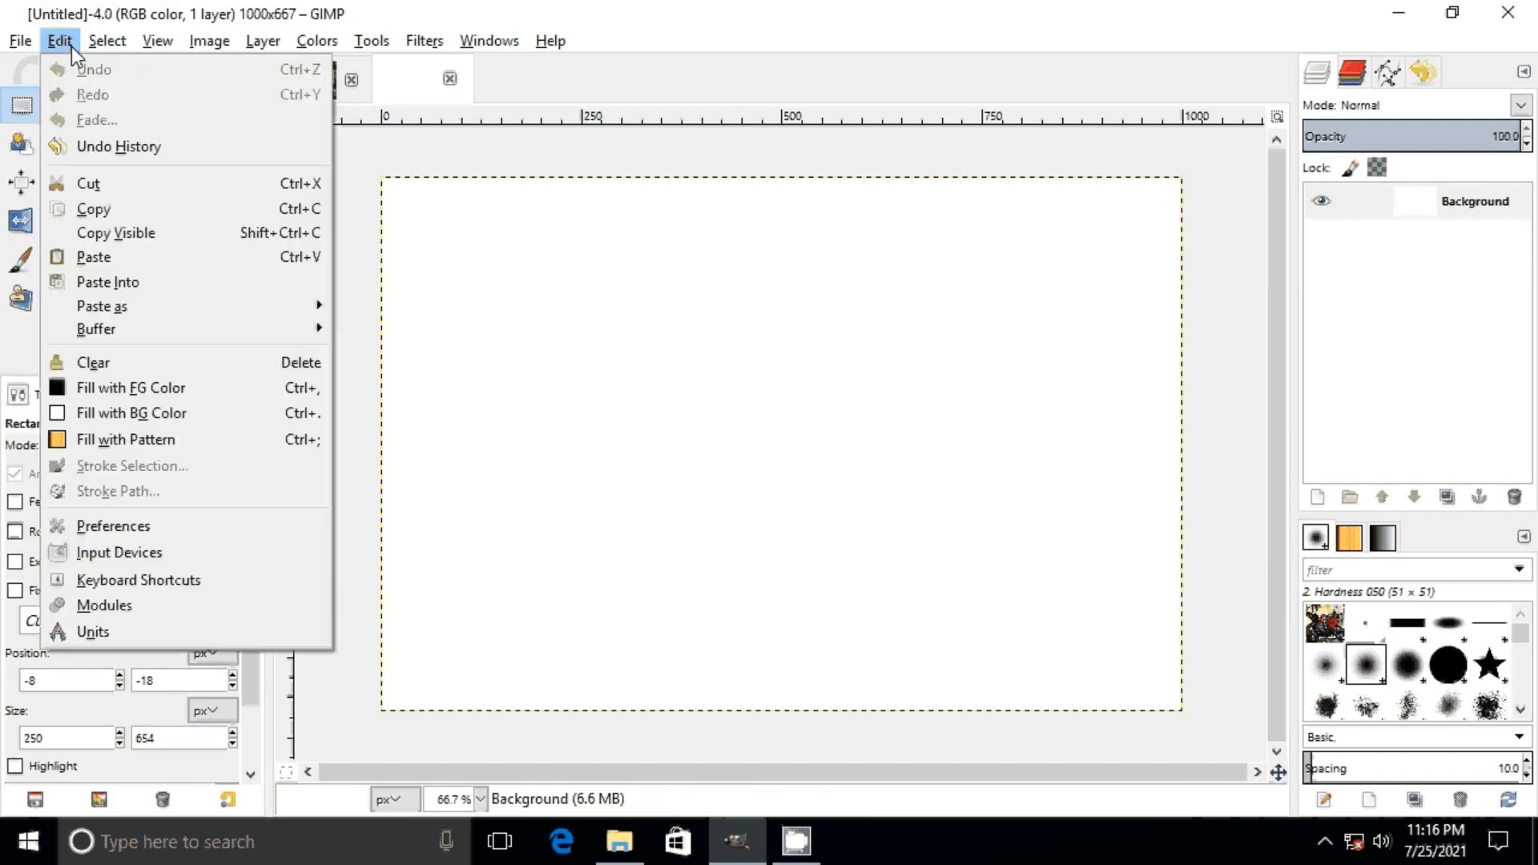
left_click(157, 258)
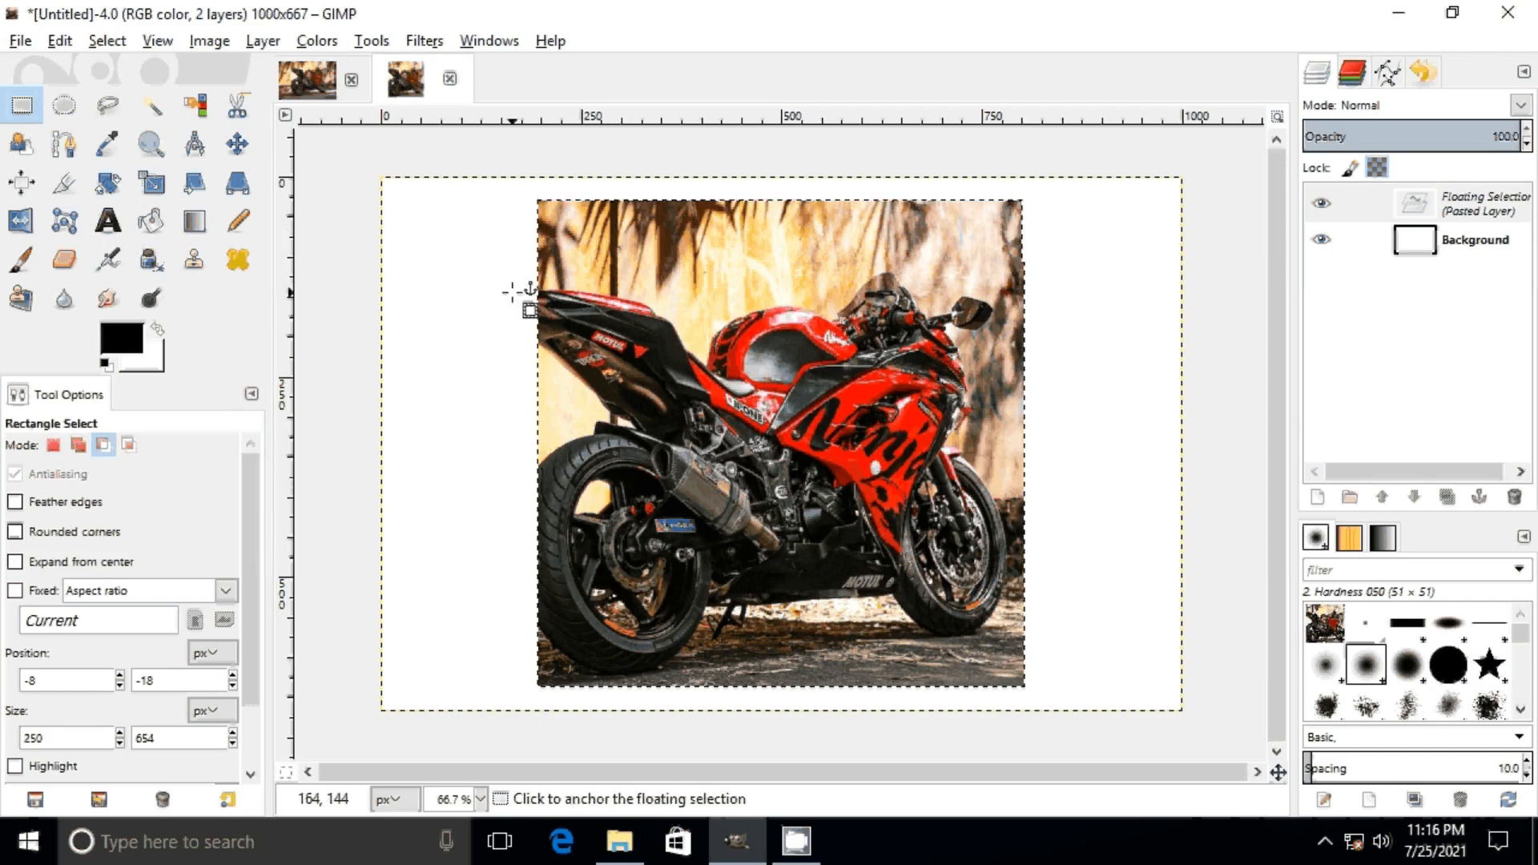
Step: Close the untitled image and discard its changes
left_click(451, 78)
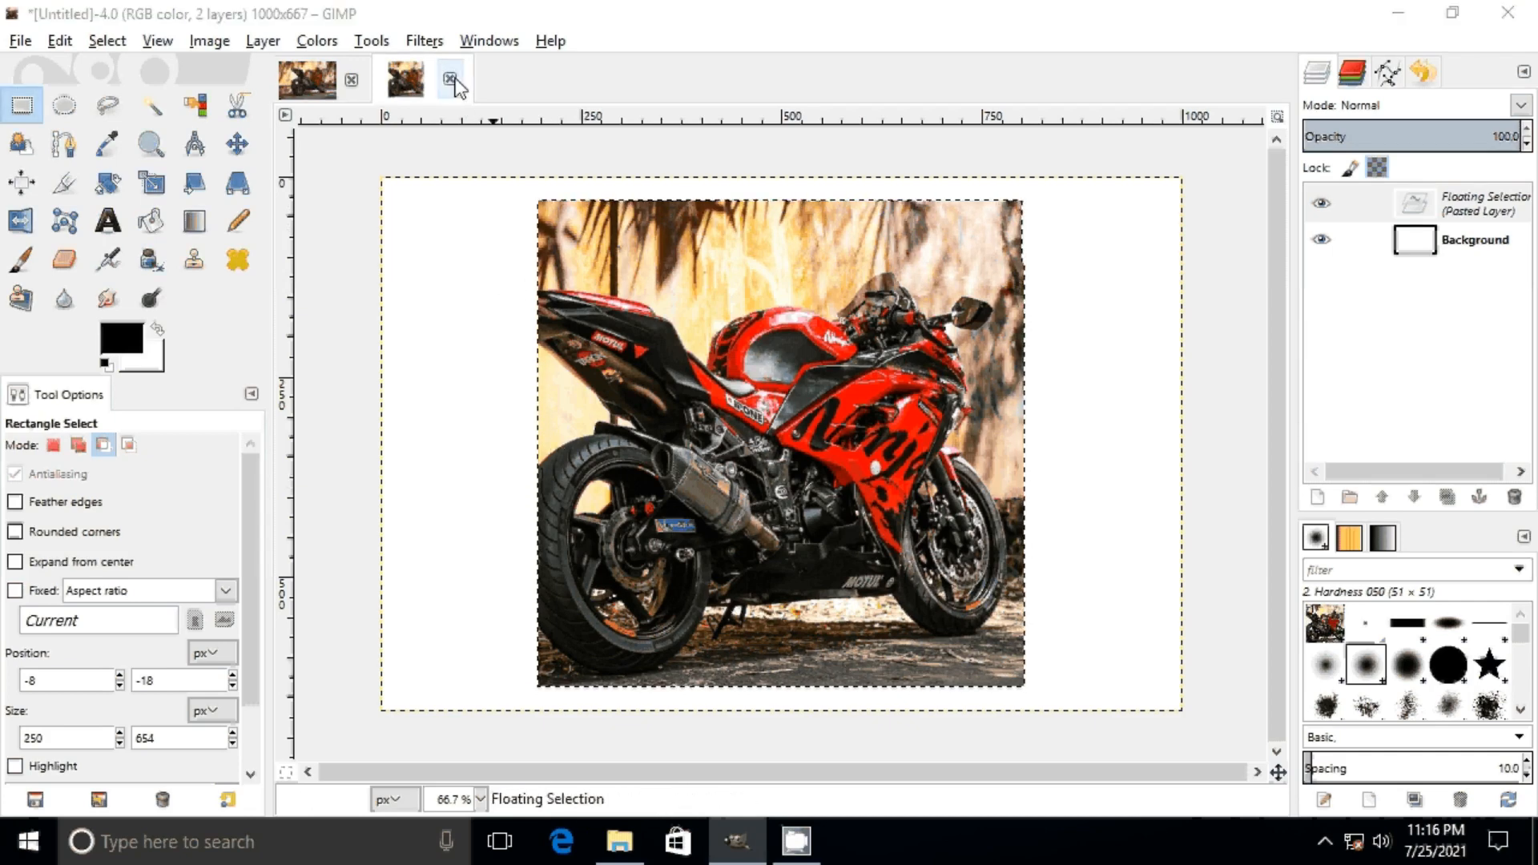
left_click(779, 543)
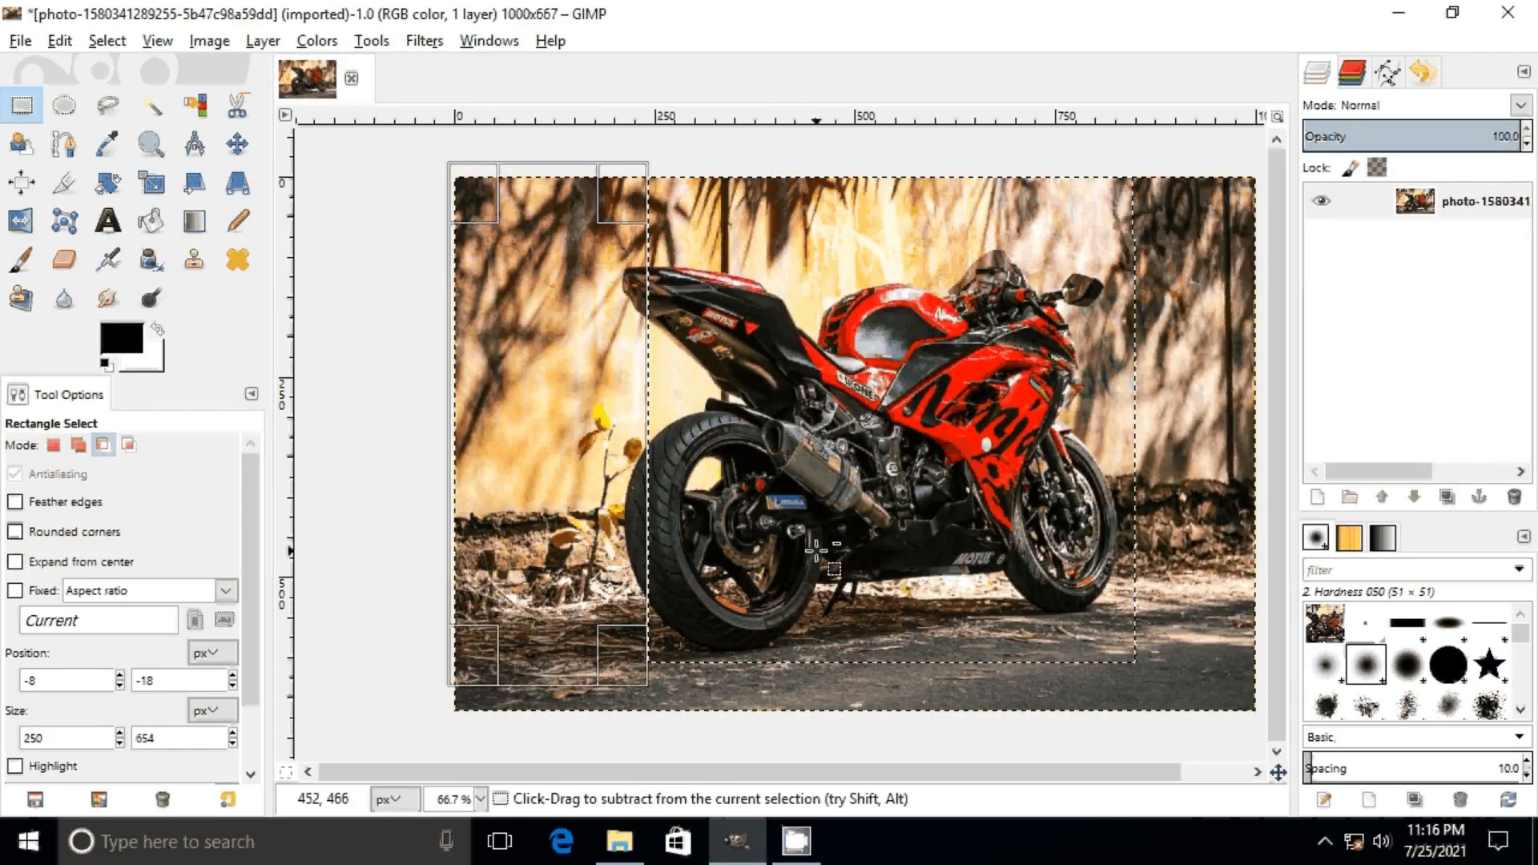
Step: Intersect the selection with a rectangle about 426 × 631 px over the front half of the motorcycle
left_click(126, 451)
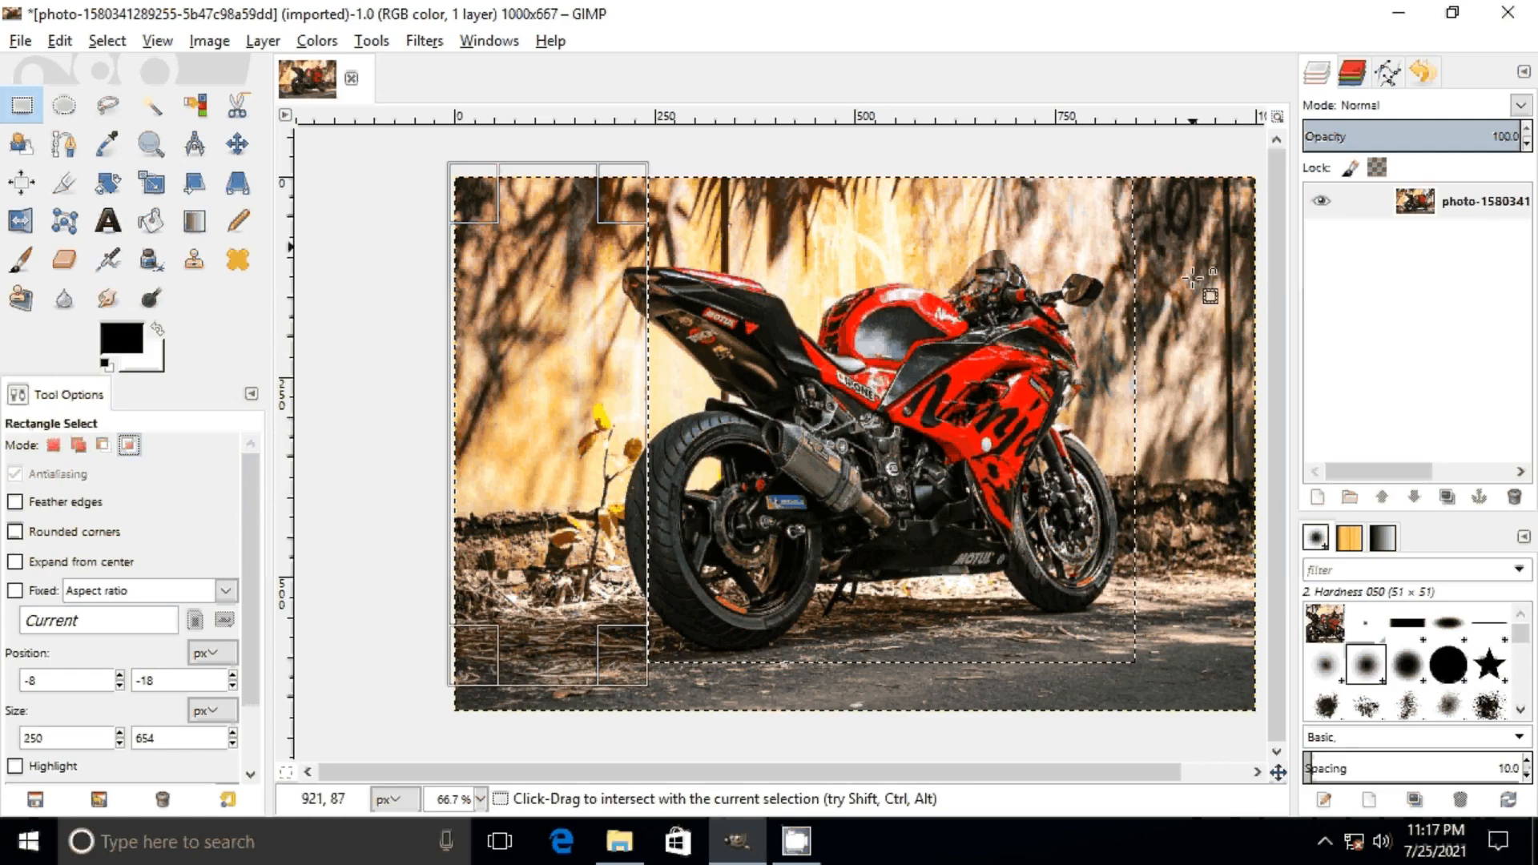
left_click_drag(1194, 181, 937, 699)
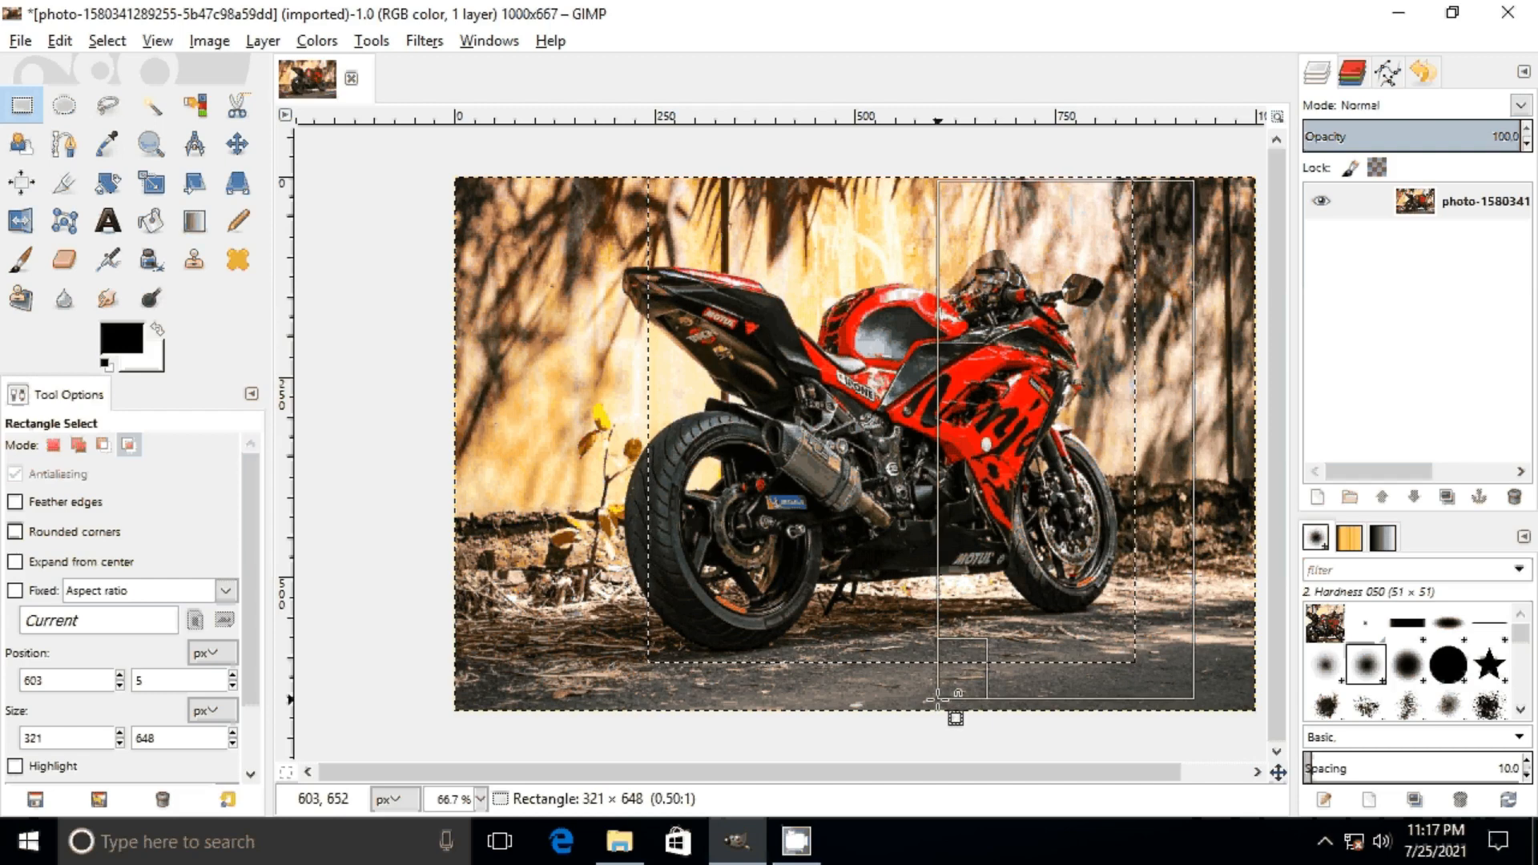
left_click_drag(937, 698, 853, 685)
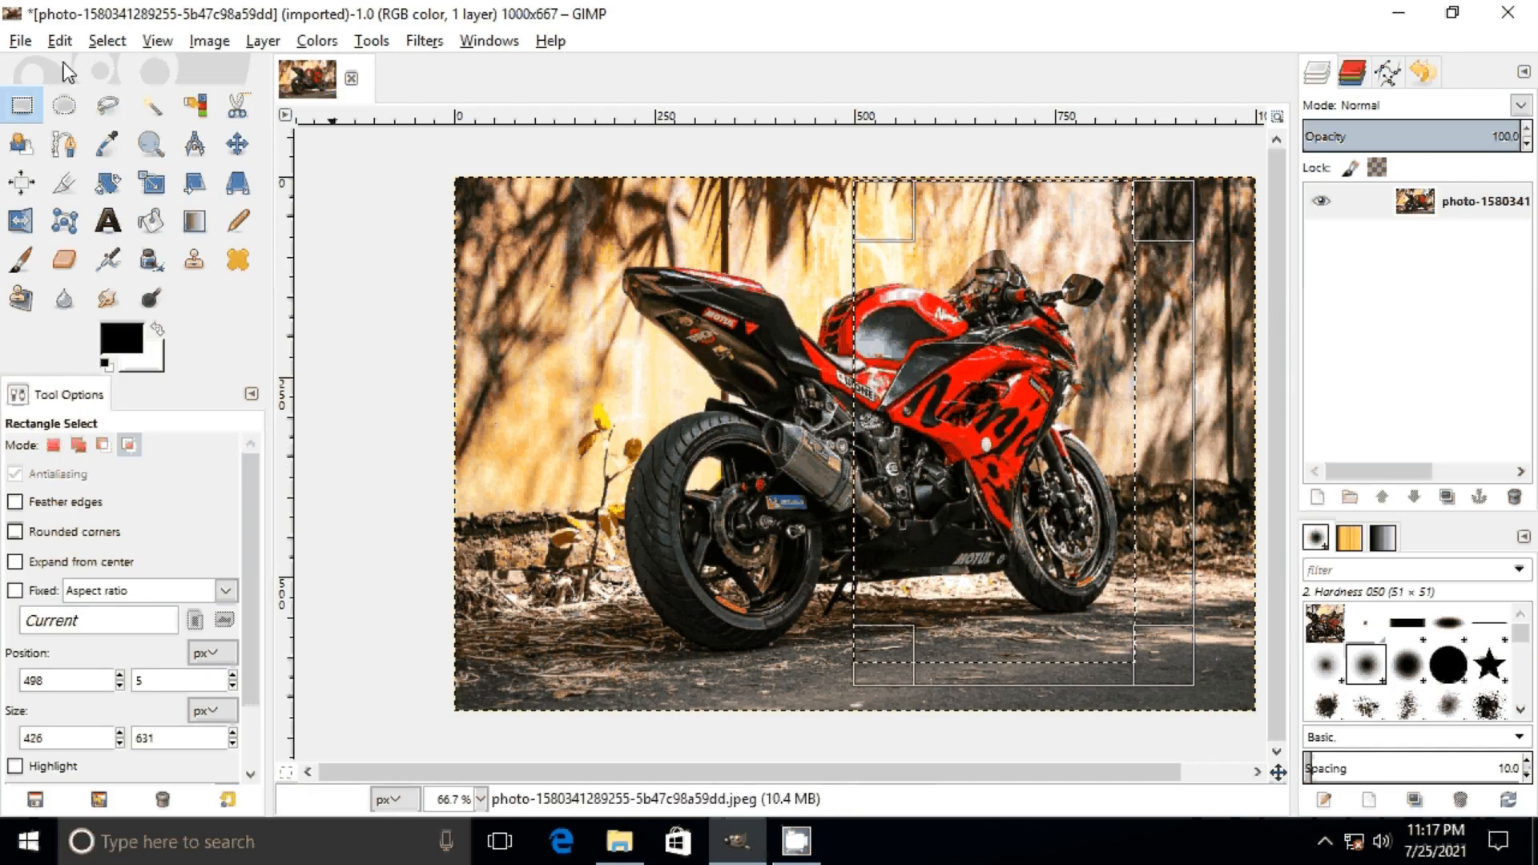
Step: Copy the intersected selection and paste it into a new 1000 × 667 px image
left_click(60, 40)
key("ctrl+c")
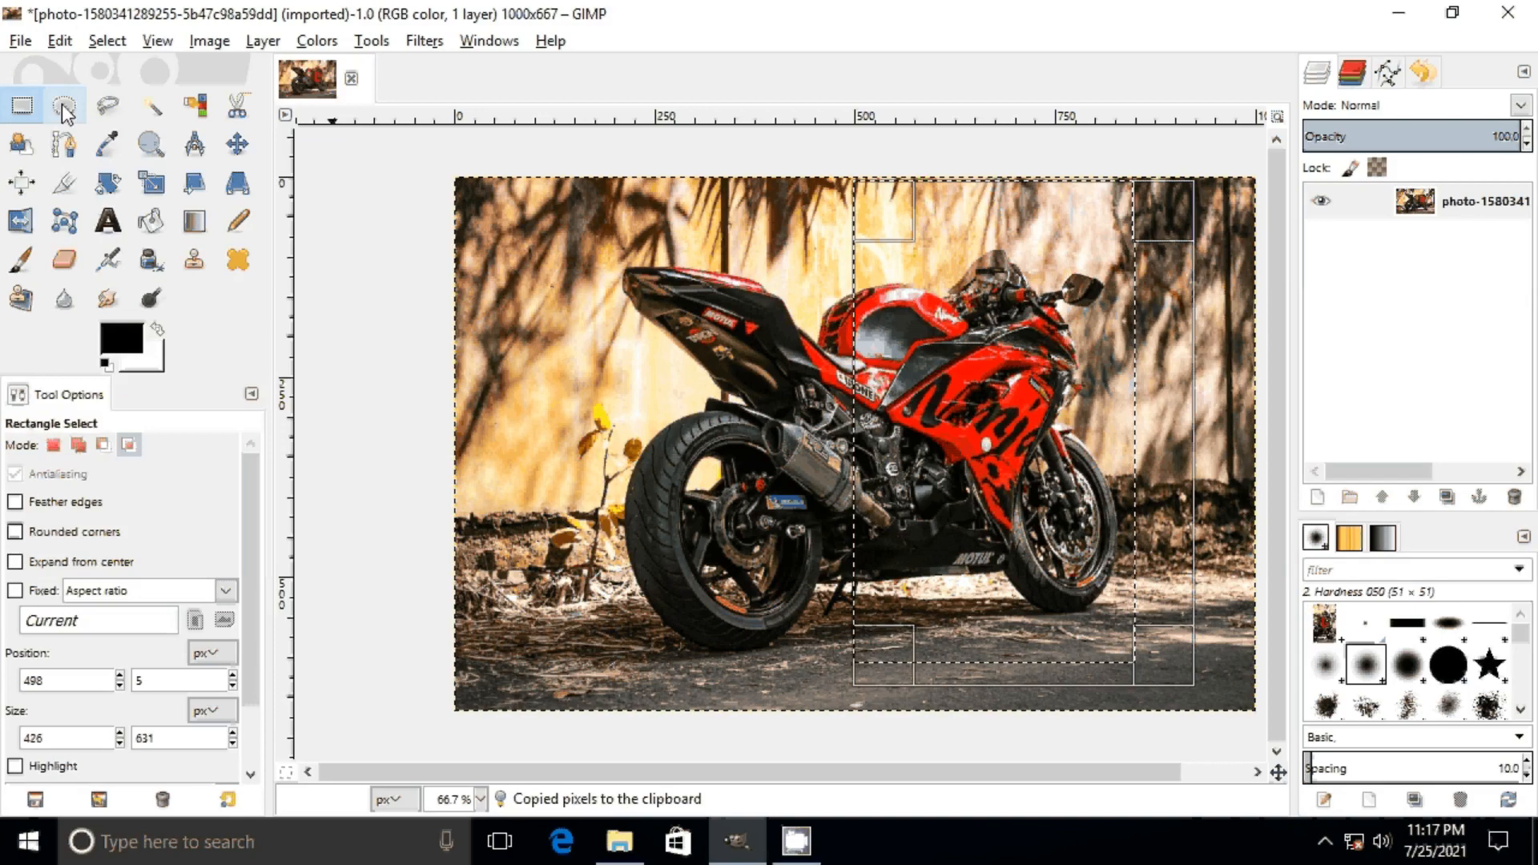
left_click(20, 40)
left_click(56, 69)
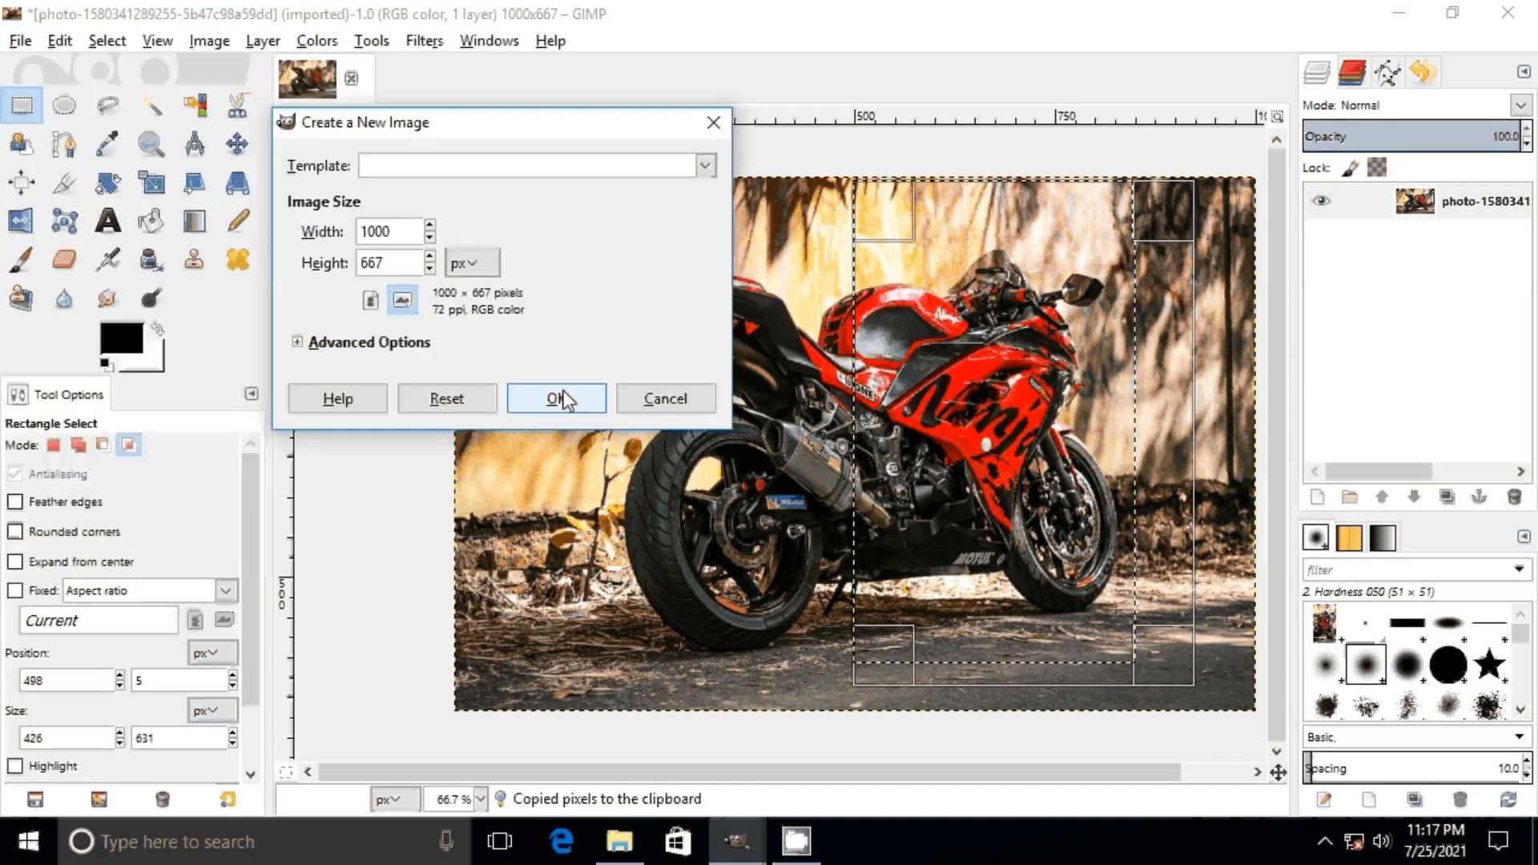
left_click(563, 398)
left_click(59, 40)
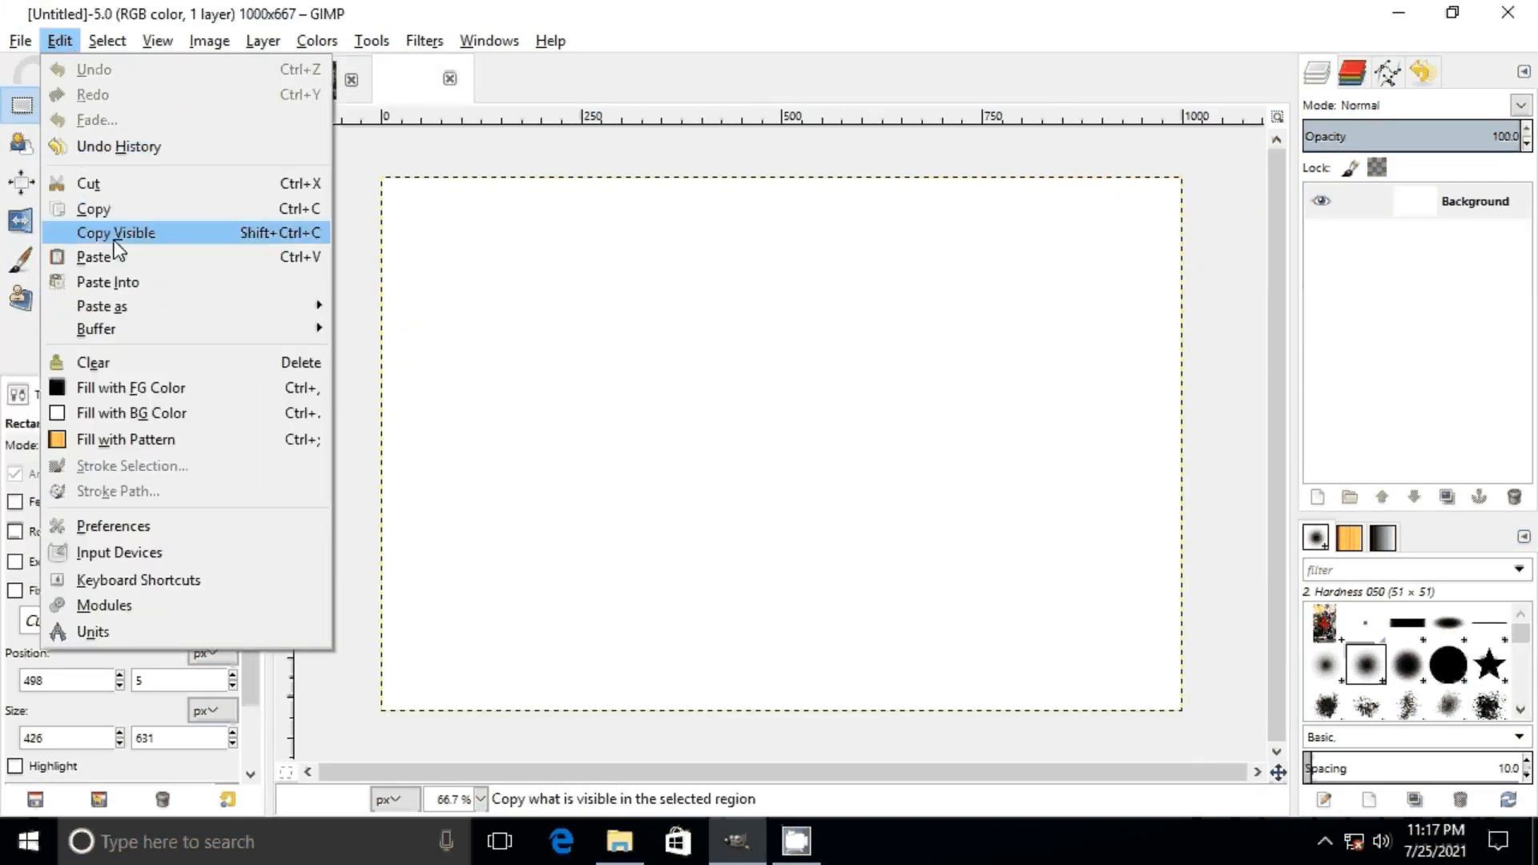
left_click(124, 258)
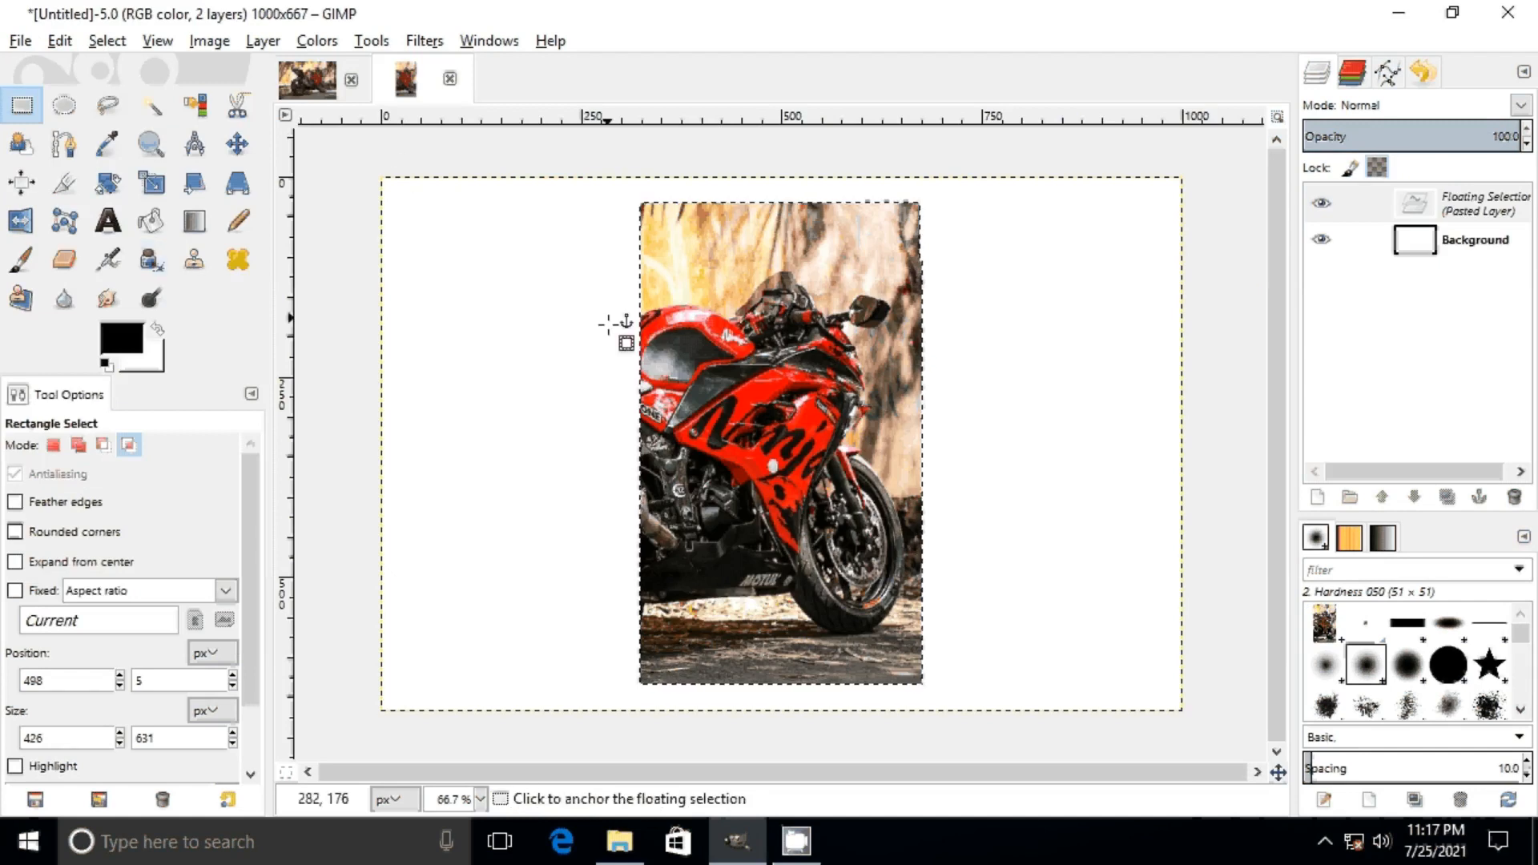
left_click(128, 445)
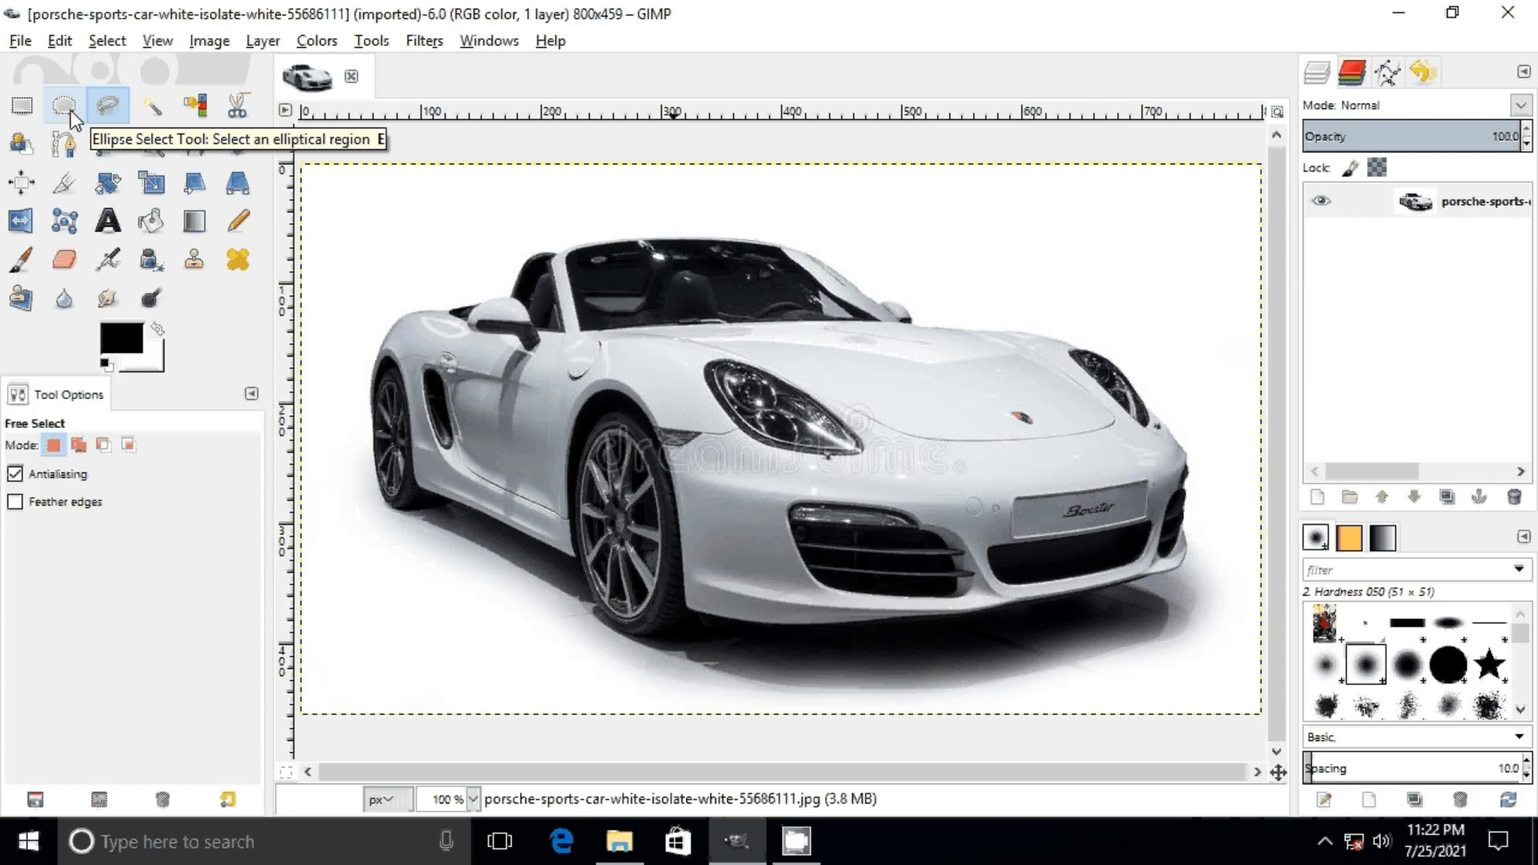
Step: Select the white car with an ellipse about 737 × 398 px and copy the selected area
left_click(64, 105)
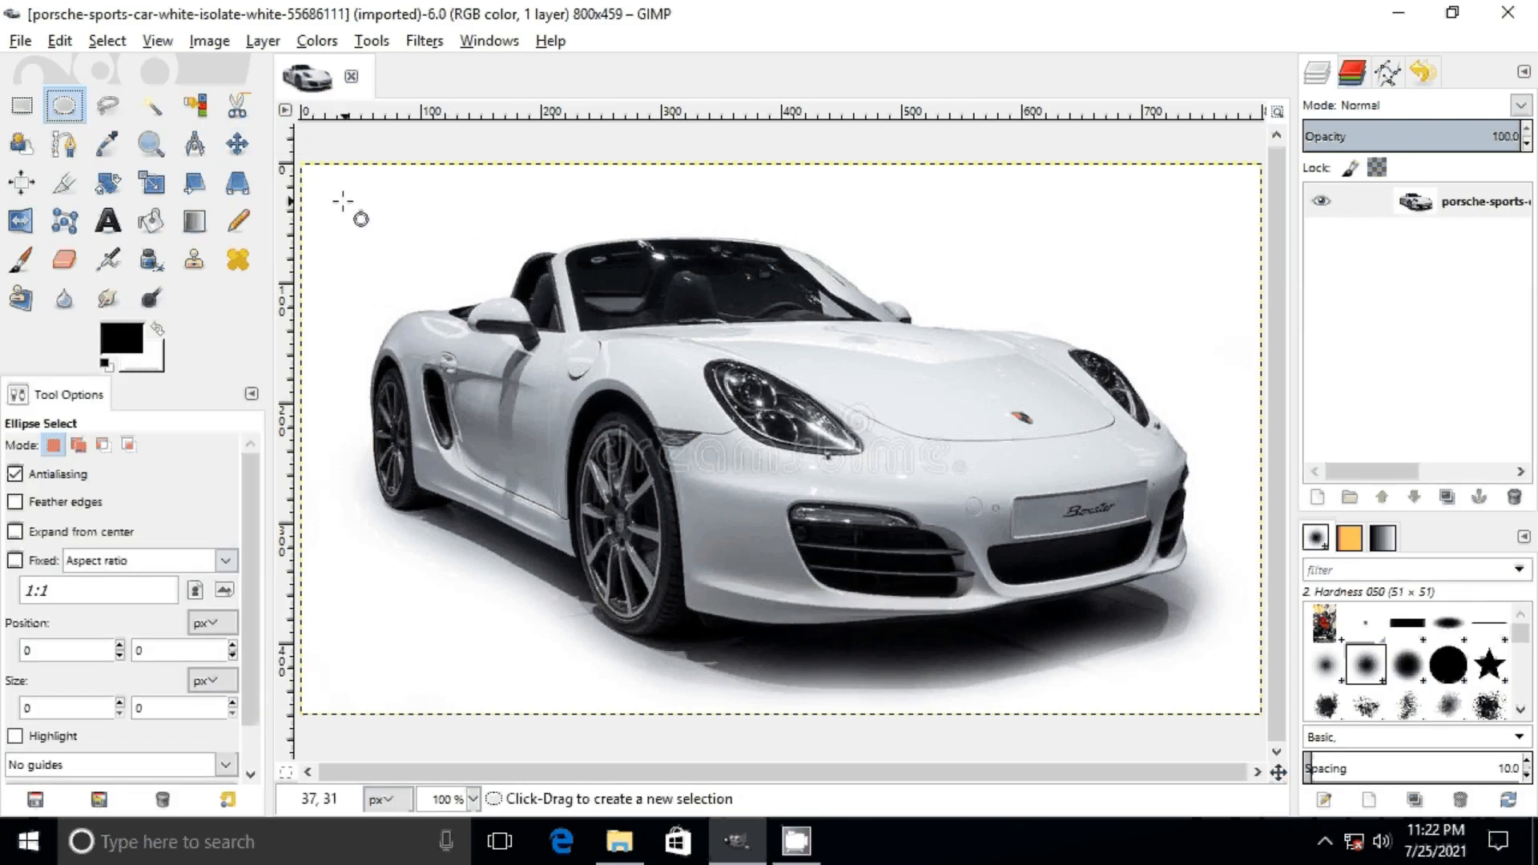
left_click_drag(343, 202, 1227, 681)
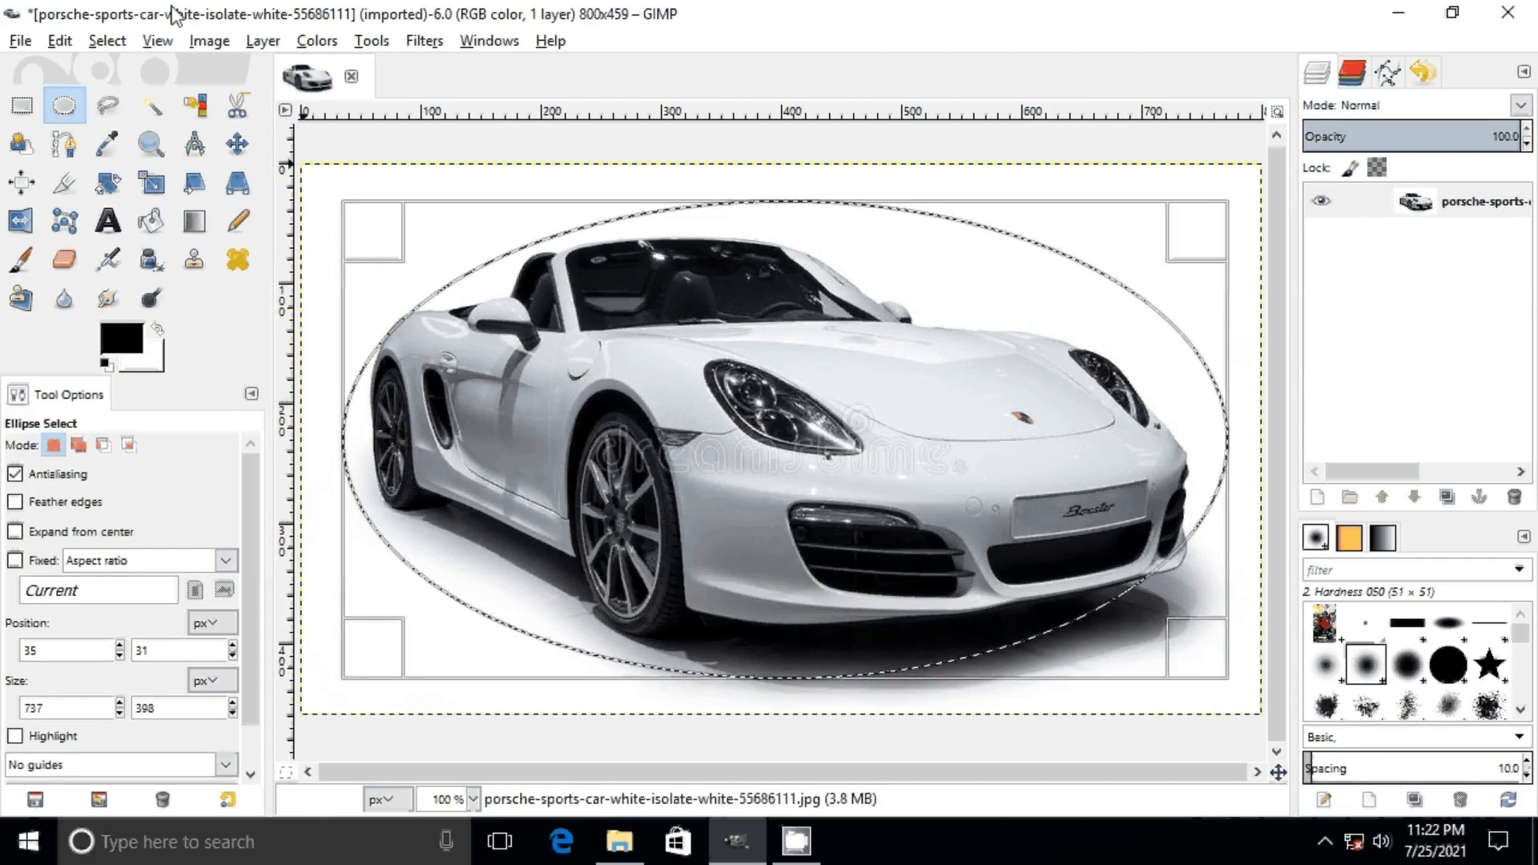
left_click(60, 41)
left_click(117, 204)
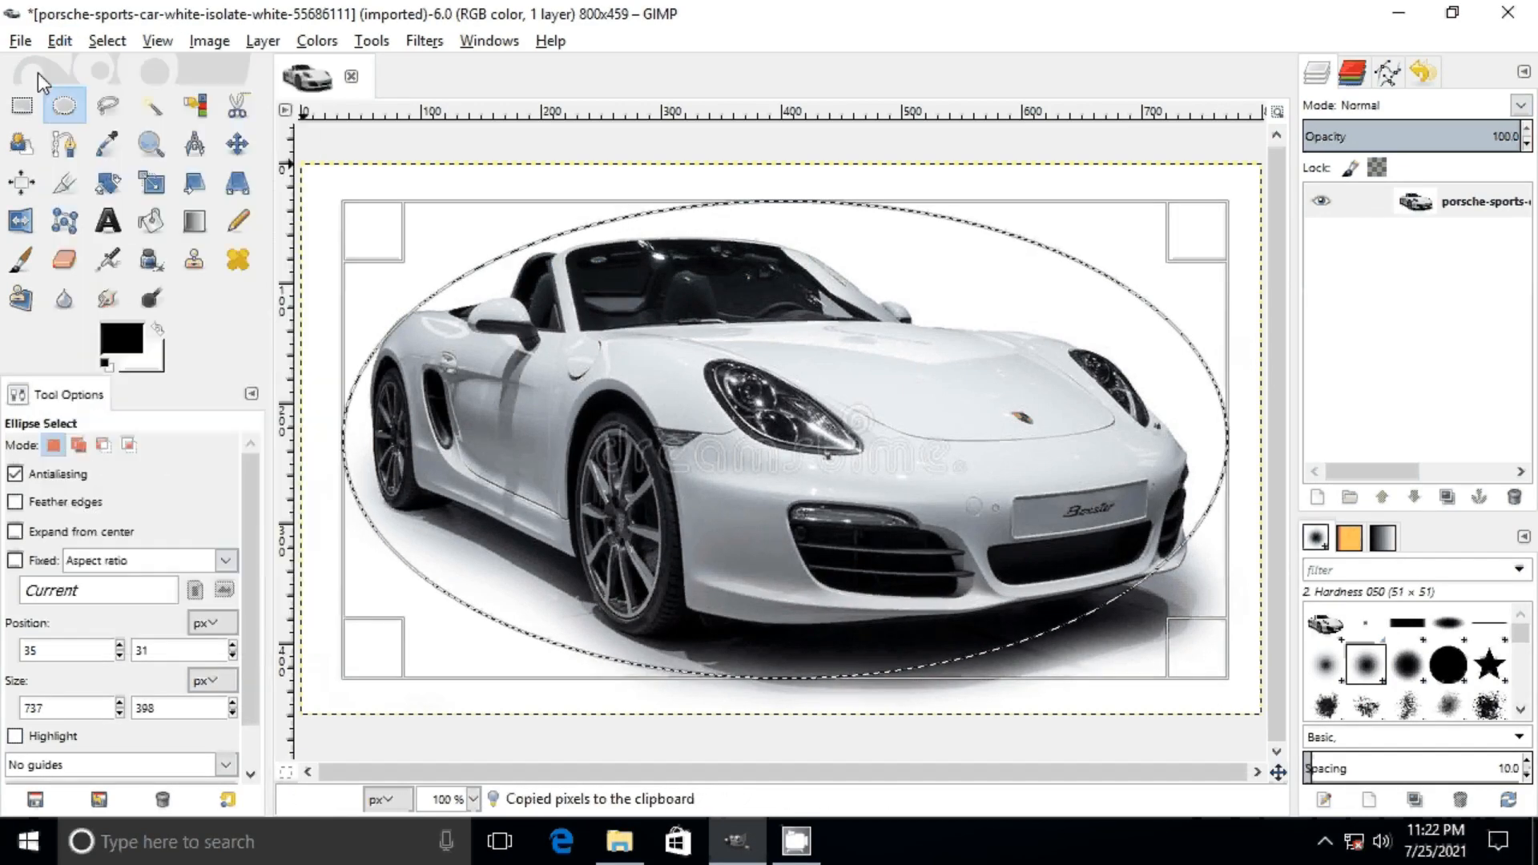
Step: Create a new 800 × 459 px image filled with the foreground color and paste the copied ellipse into it
left_click(20, 41)
left_click(56, 69)
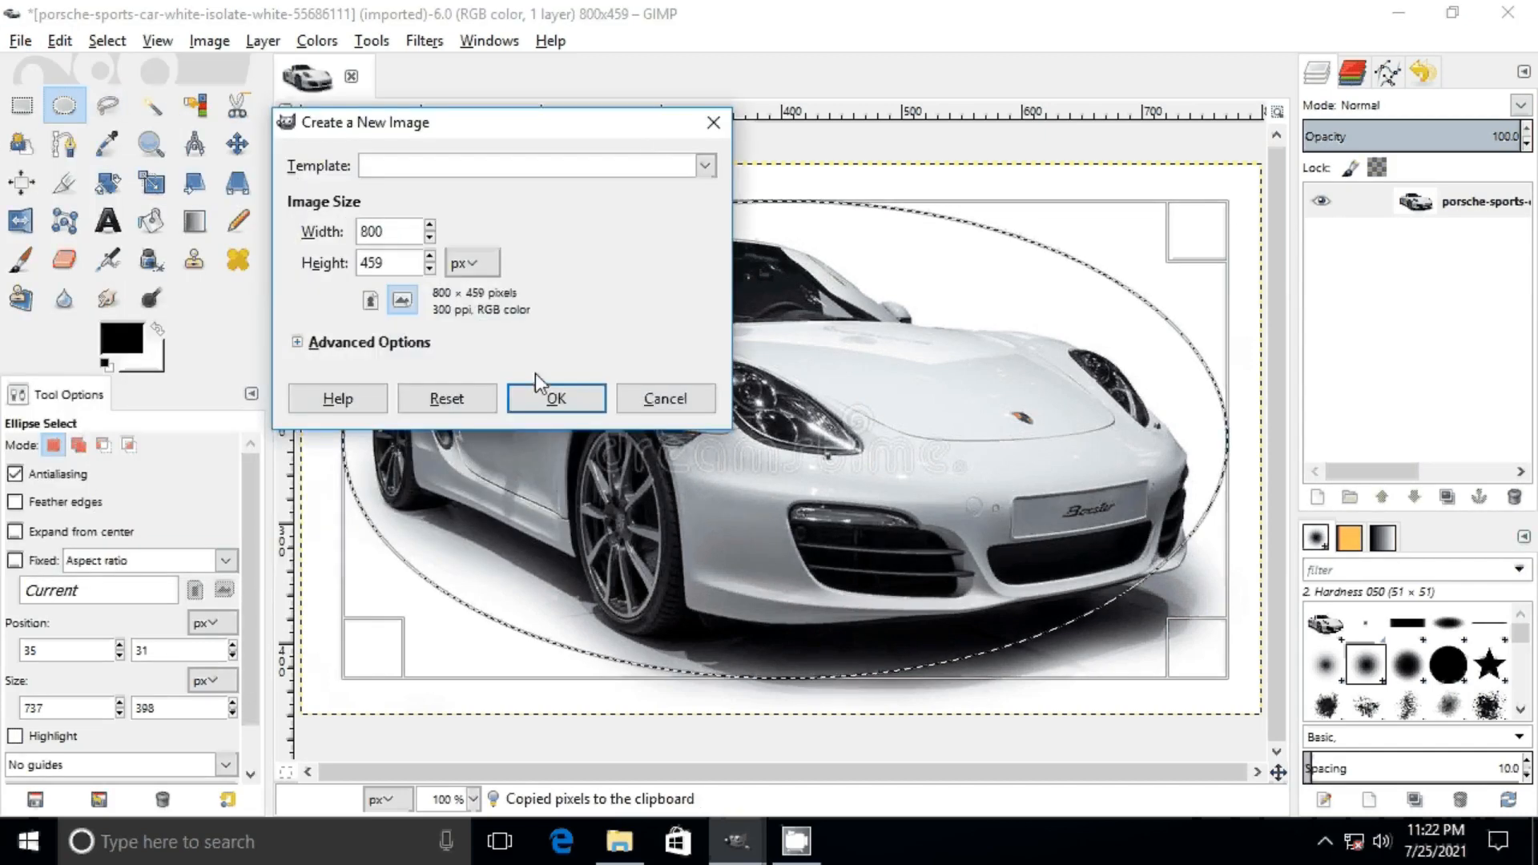
left_click(298, 343)
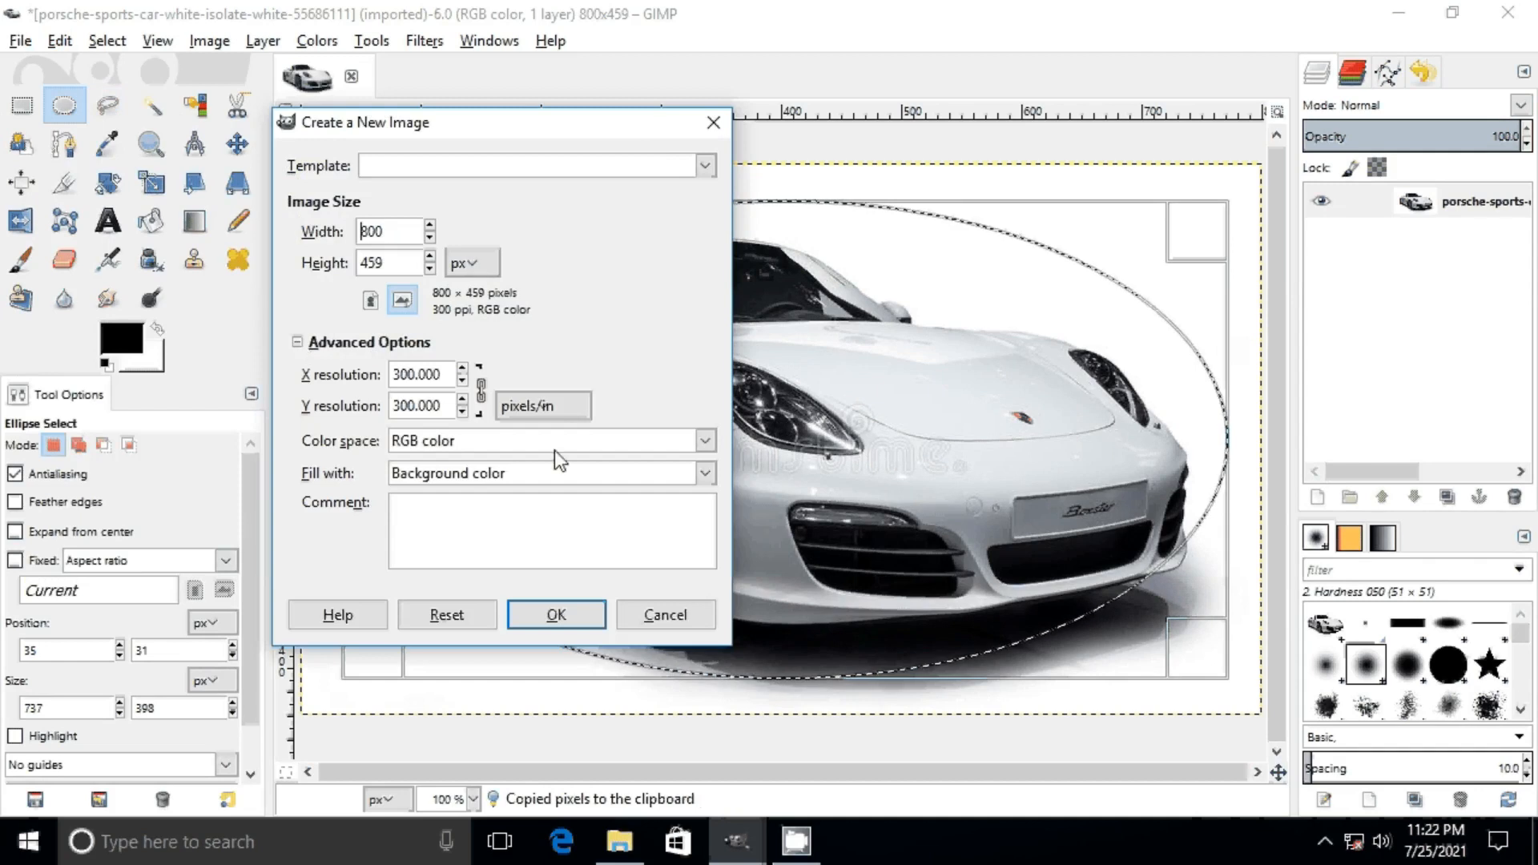
left_click(570, 474)
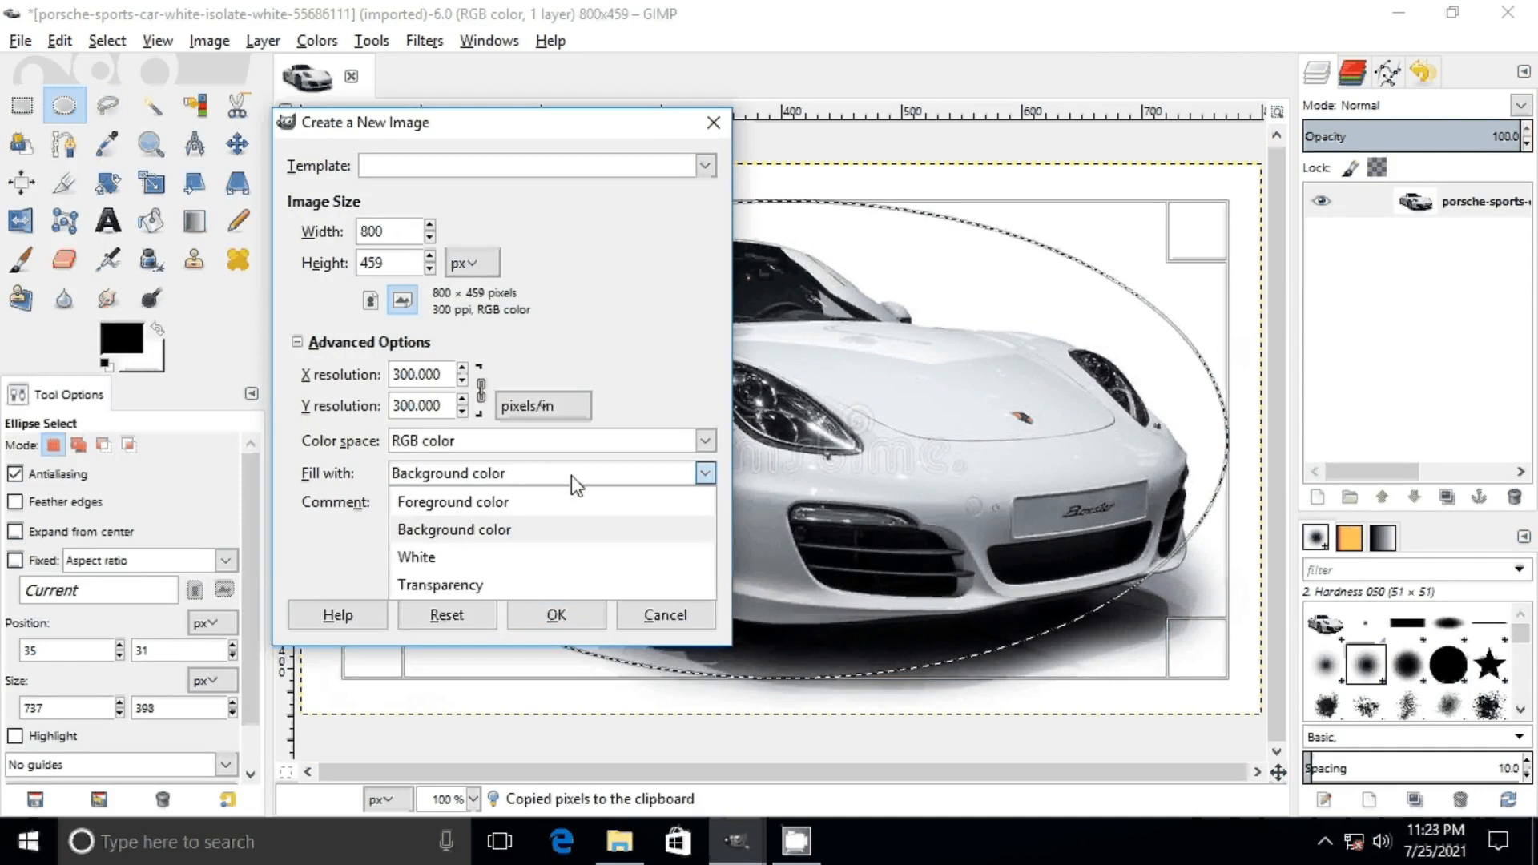
left_click(498, 507)
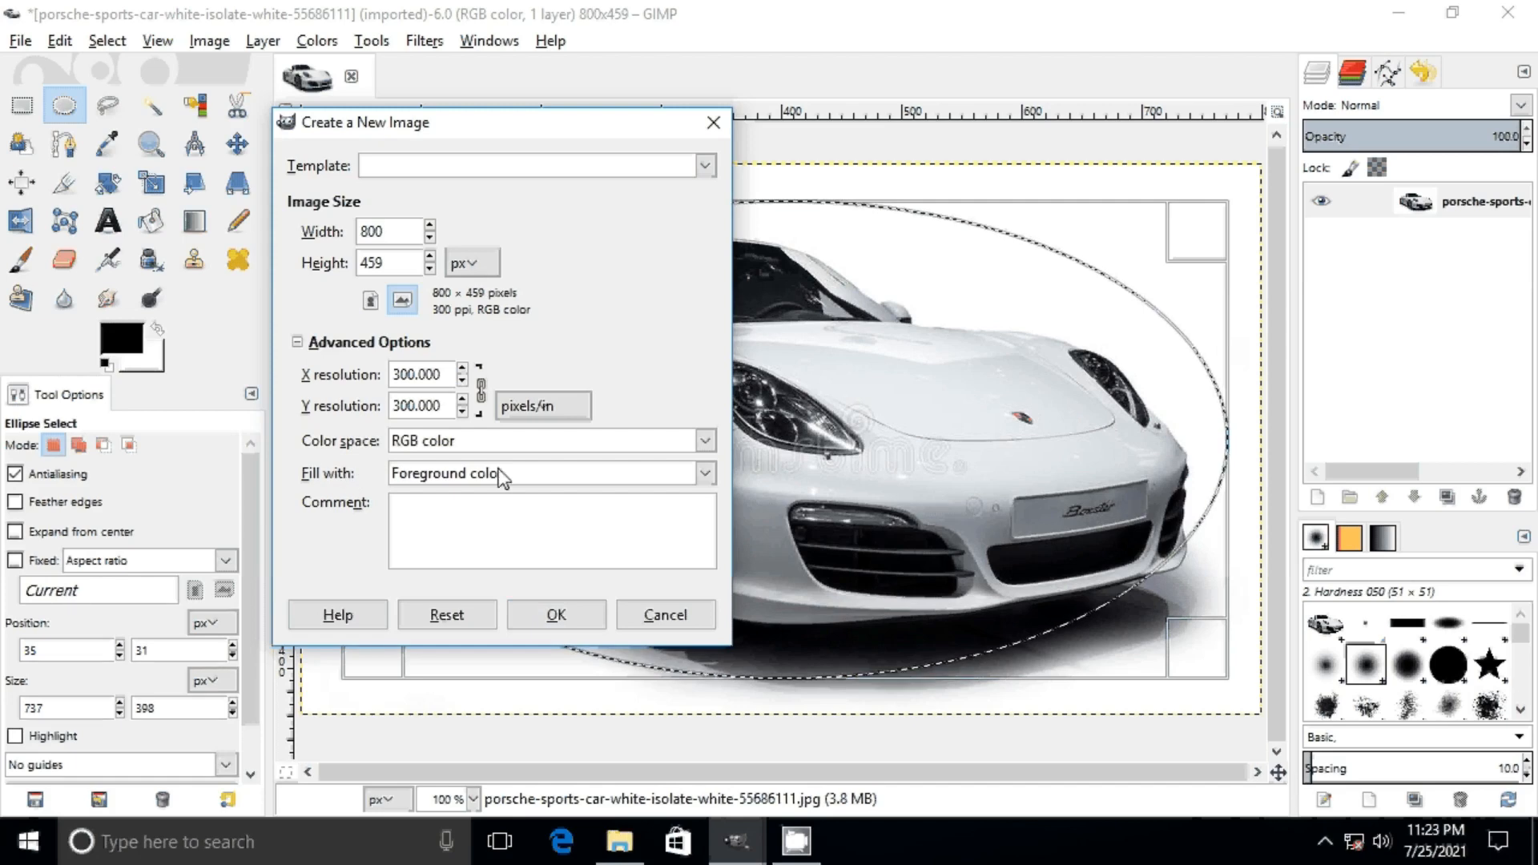
left_click(543, 621)
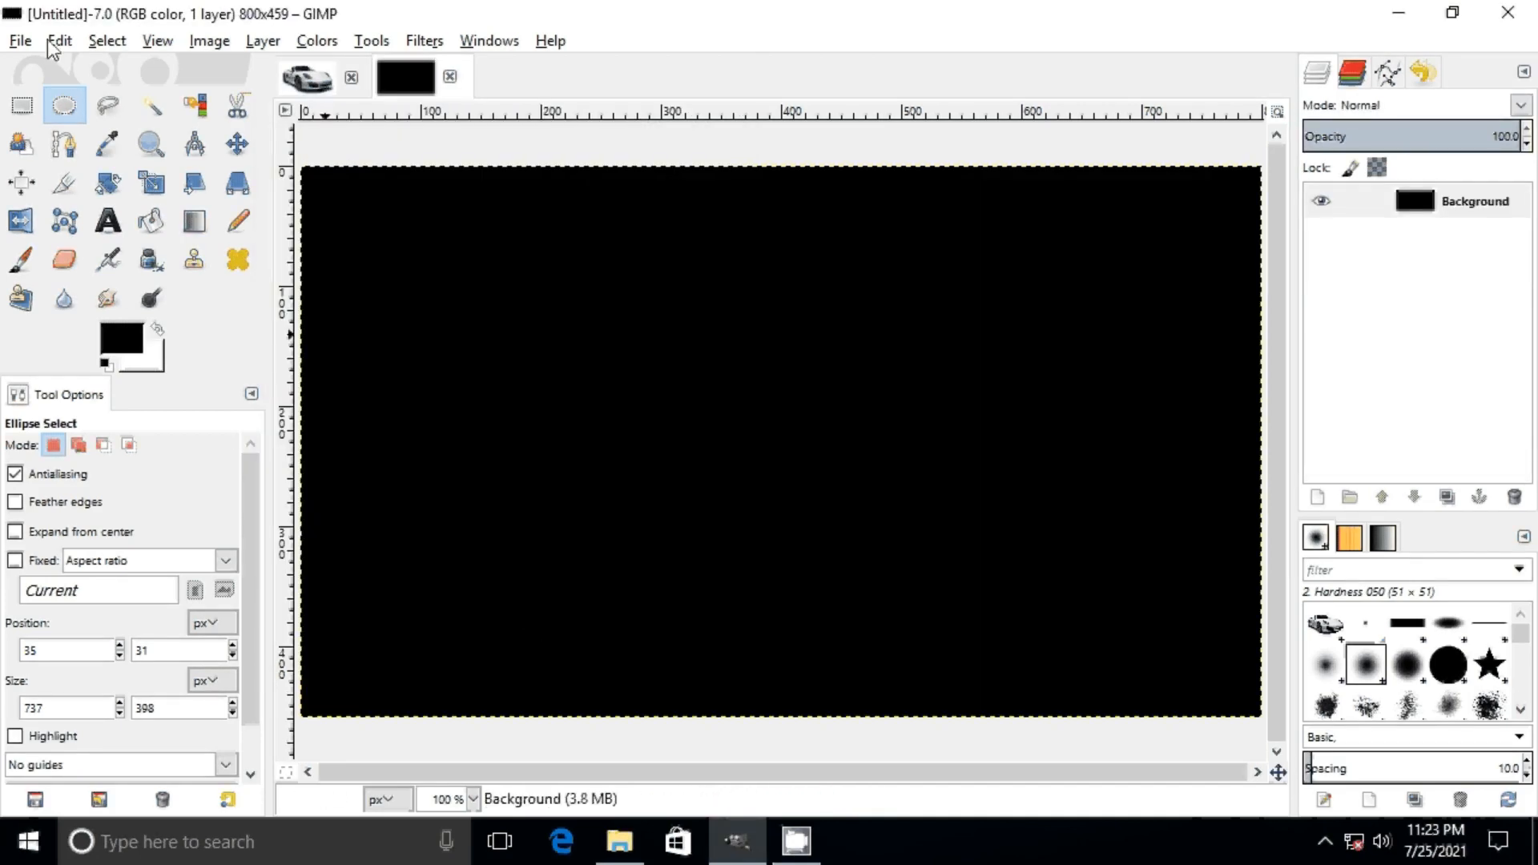
left_click(57, 42)
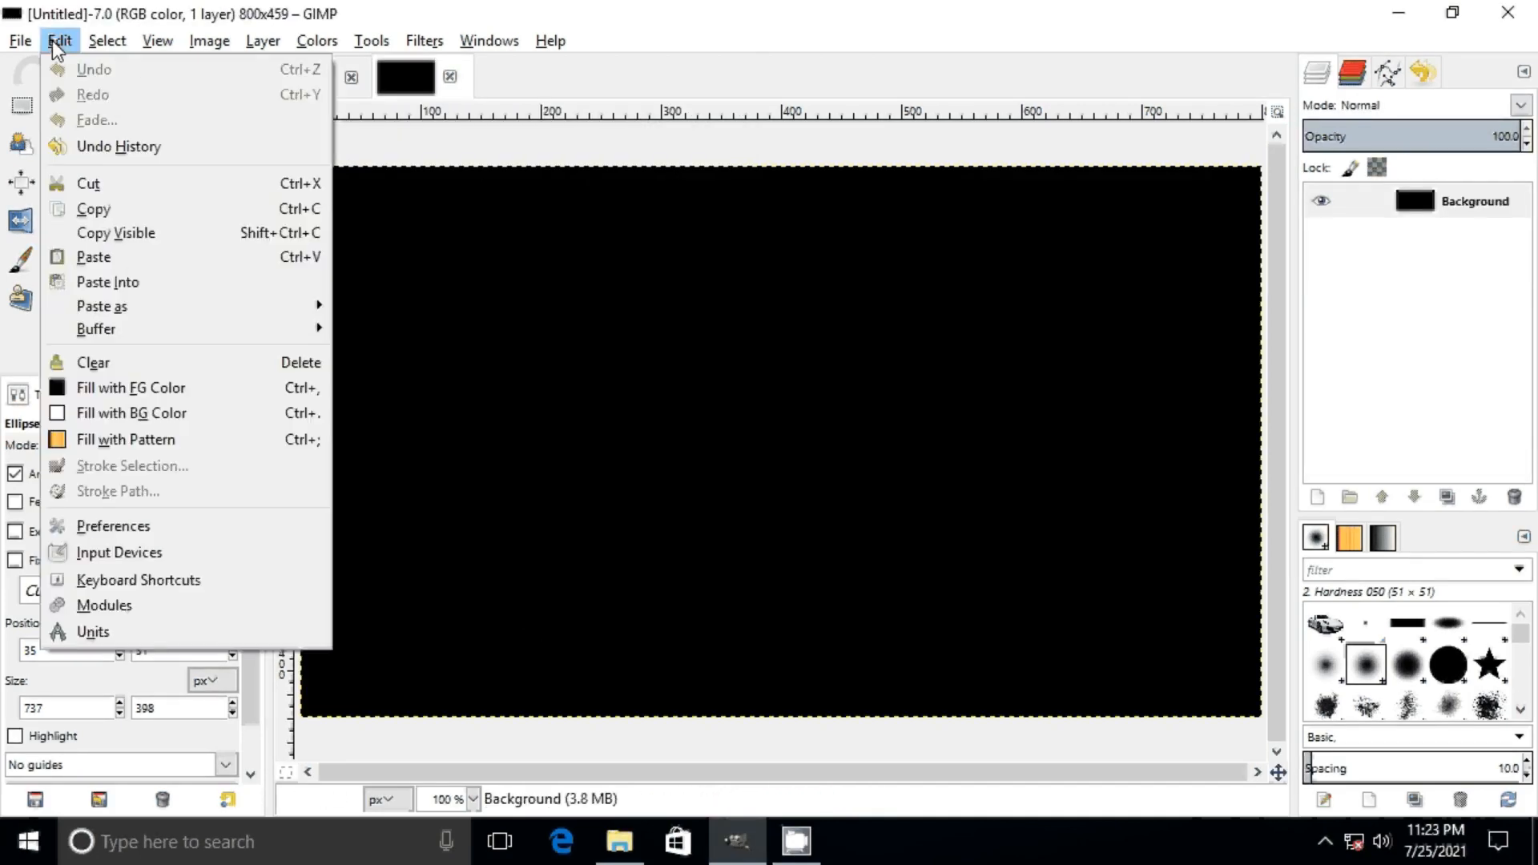
left_click(150, 264)
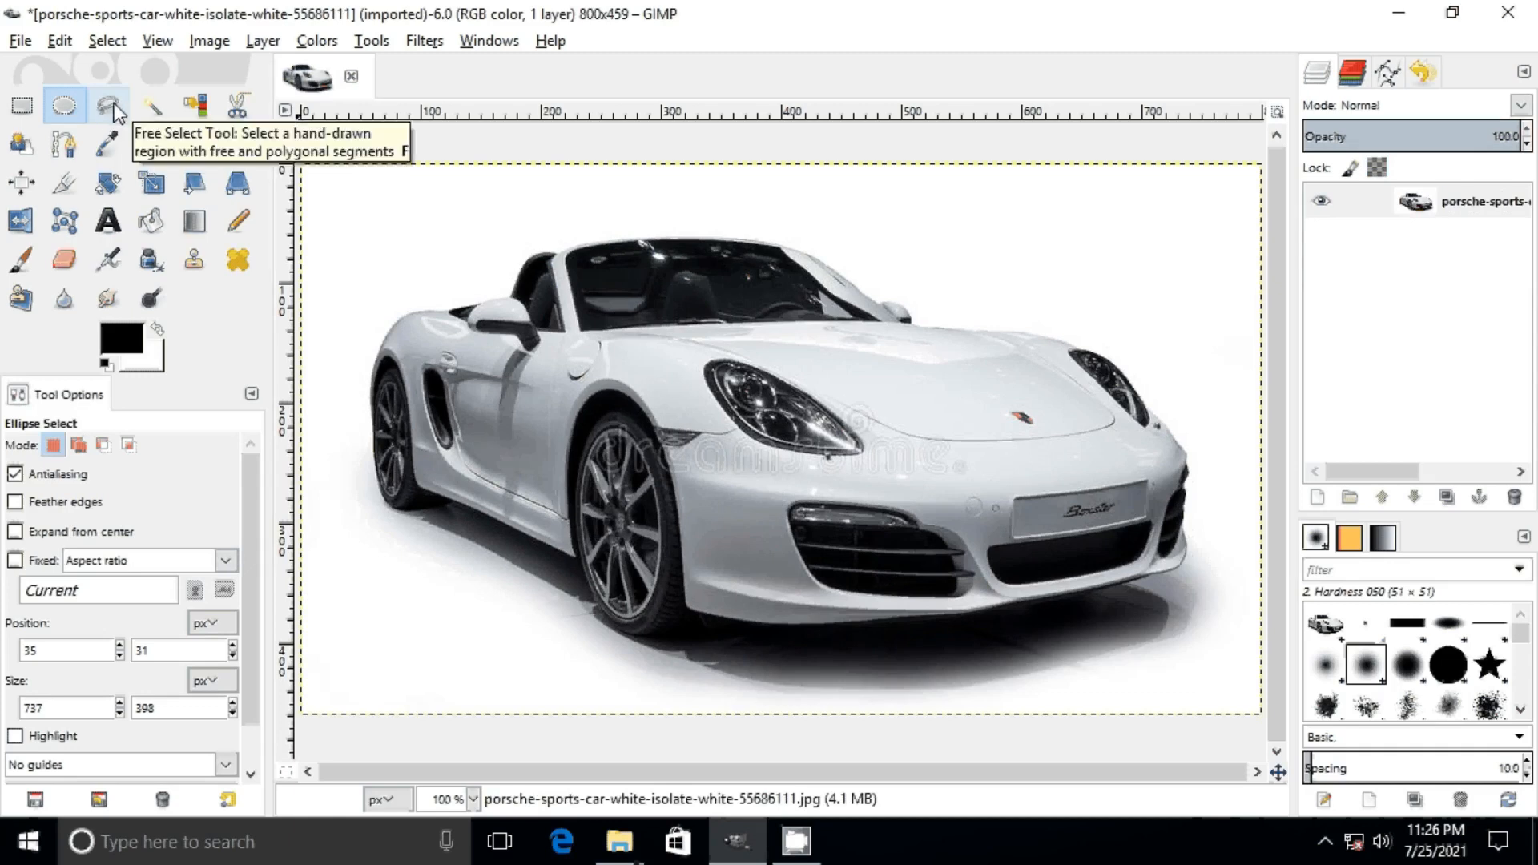
Step: Start a polygonal Free Select outline at the front bumper's far lower corner and trace along the bumper's lower edge
left_click(114, 106)
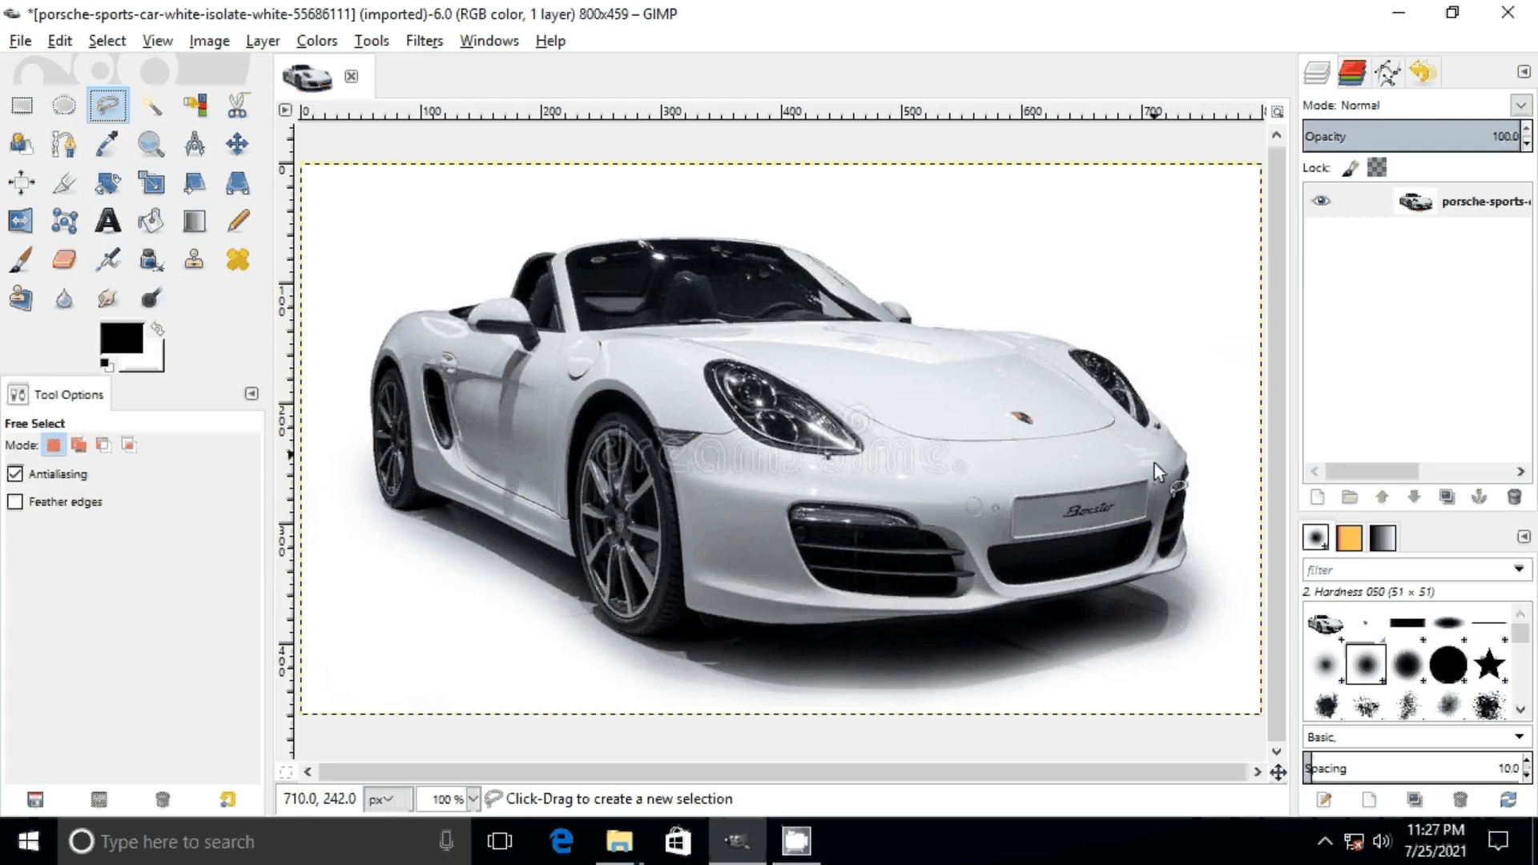
left_click(1181, 562)
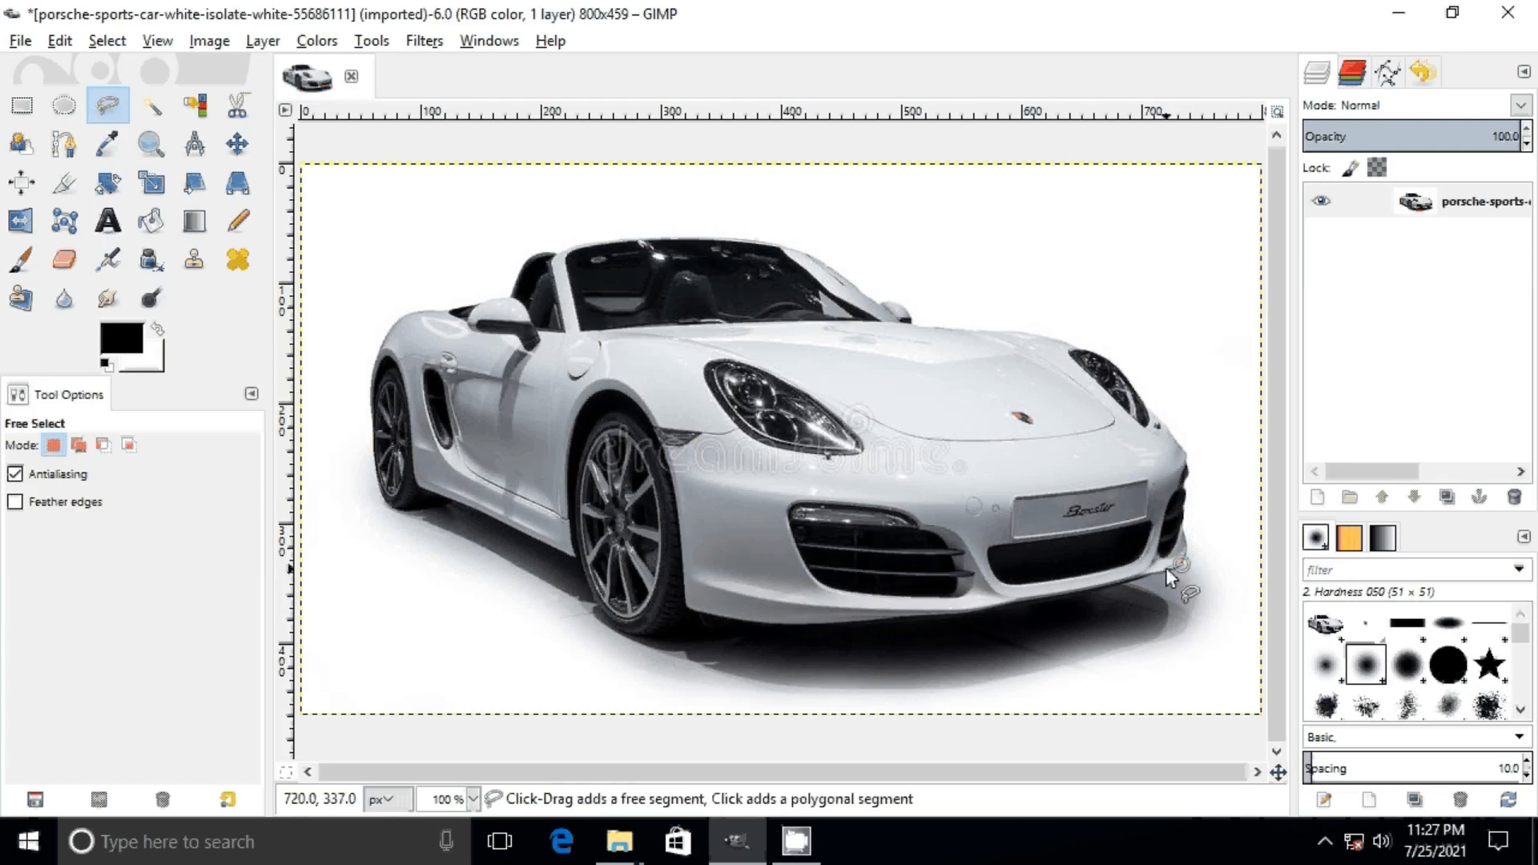
left_click(1154, 574)
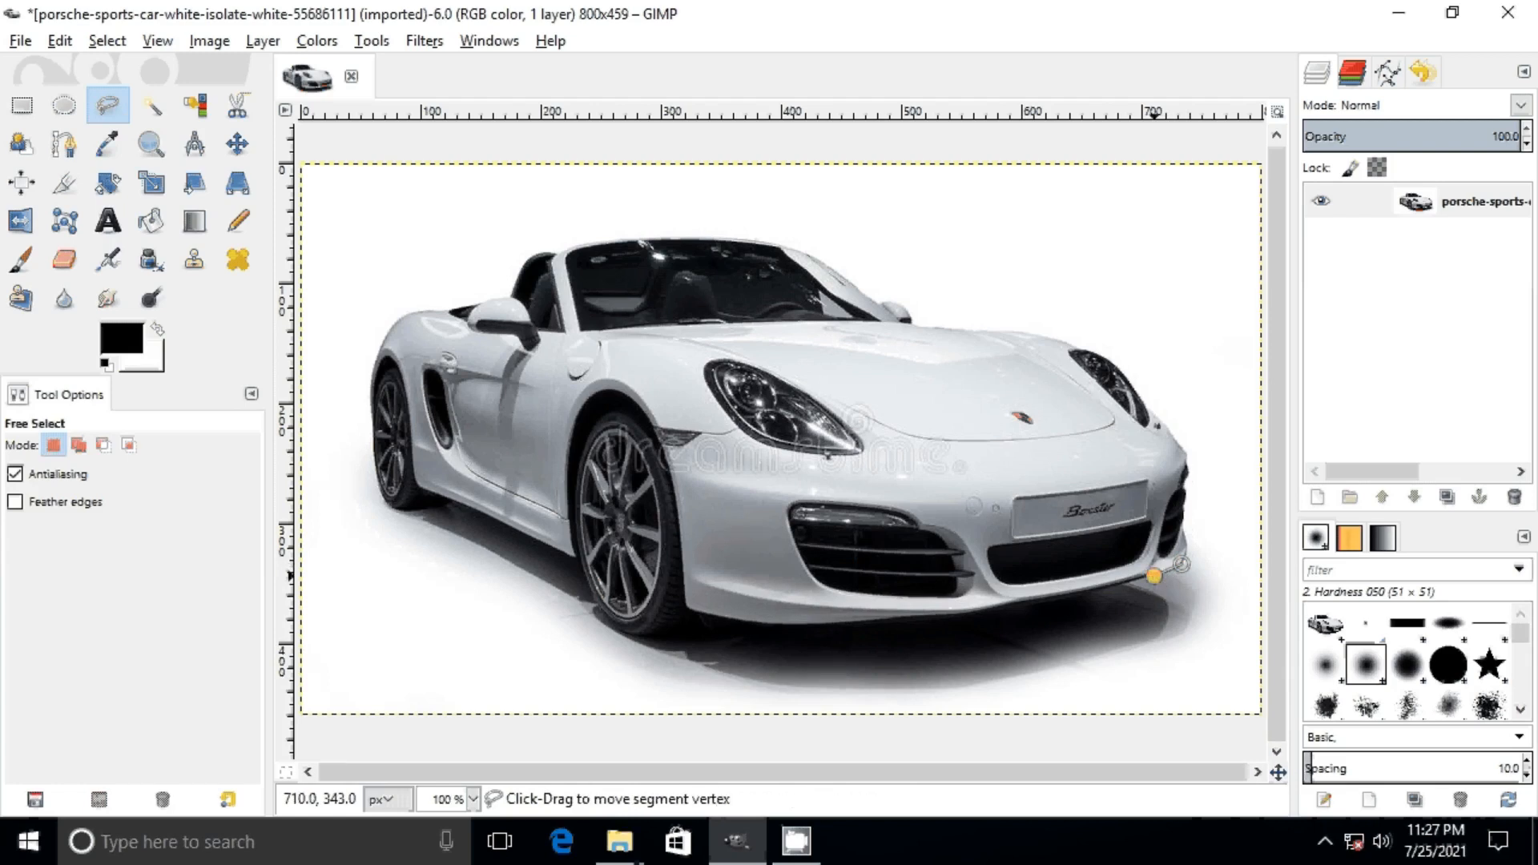
left_click(1132, 582)
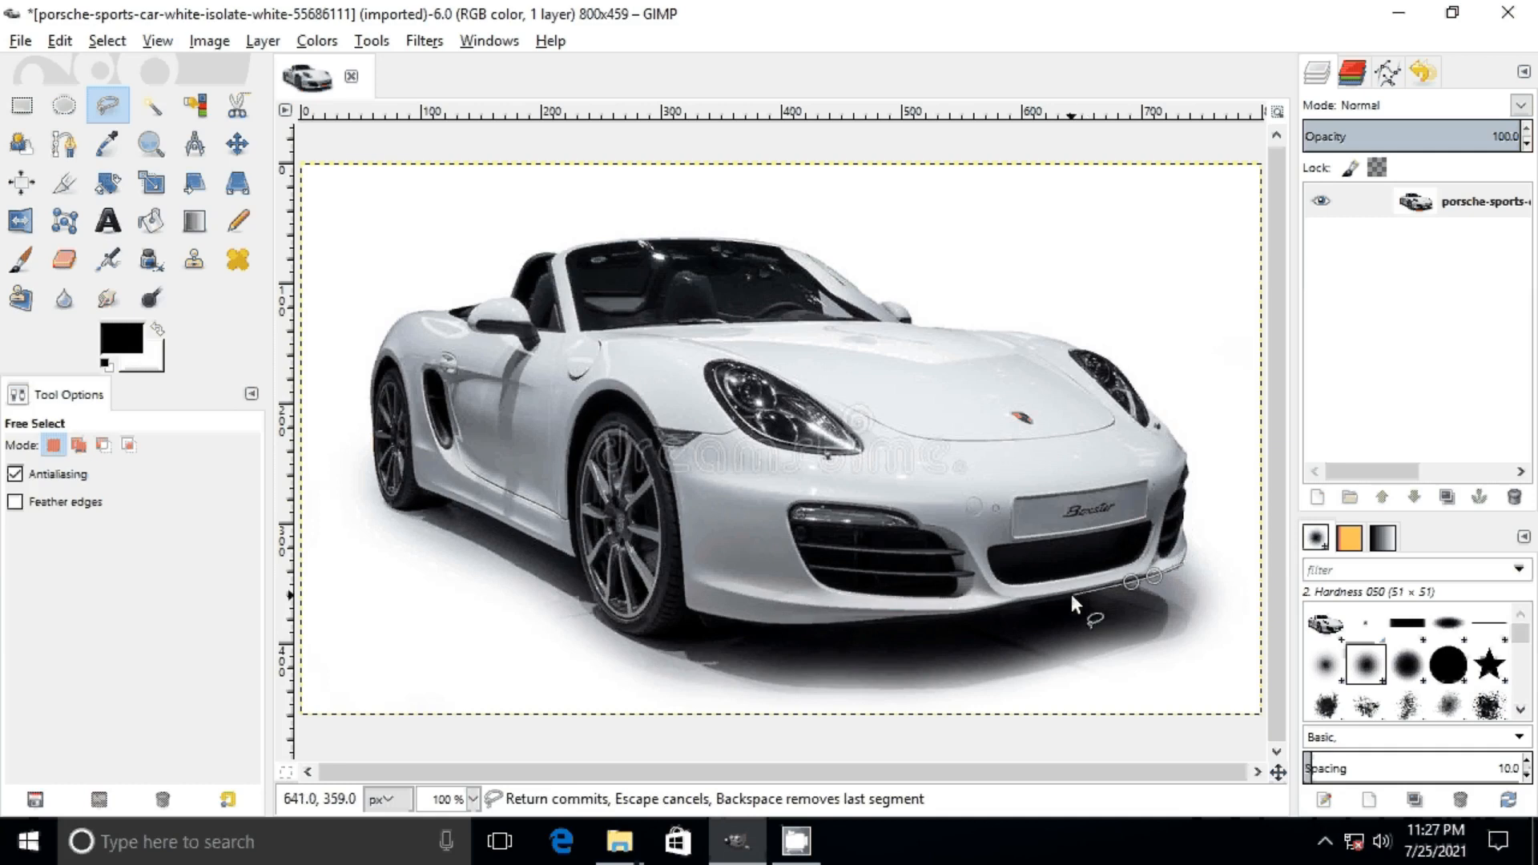
left_click(1069, 593)
left_click(1016, 600)
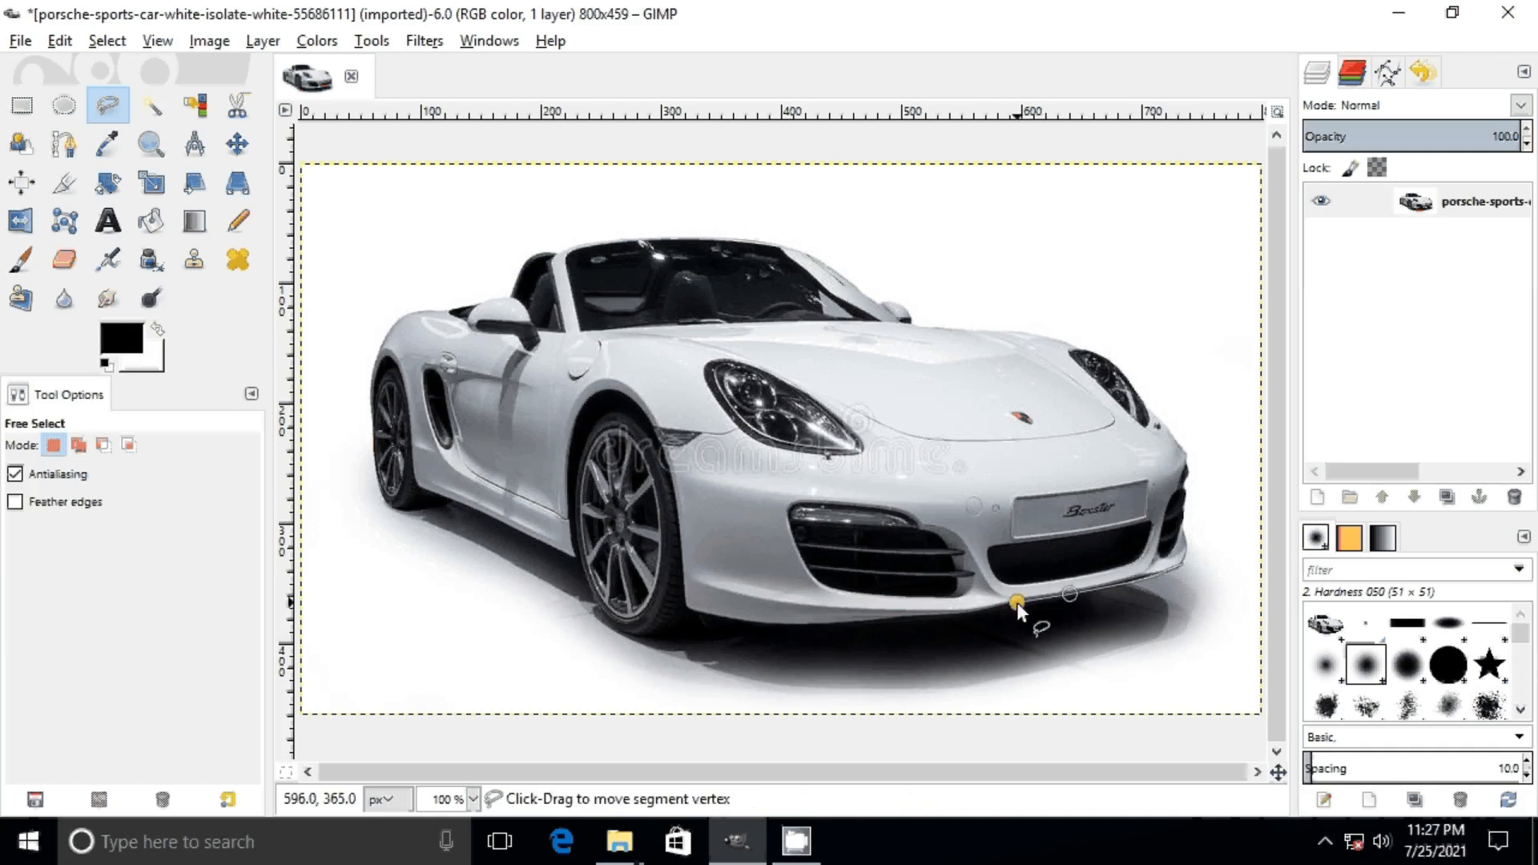
Step: Try several more outline points under the front bumper and remove those last segments
left_click(969, 614)
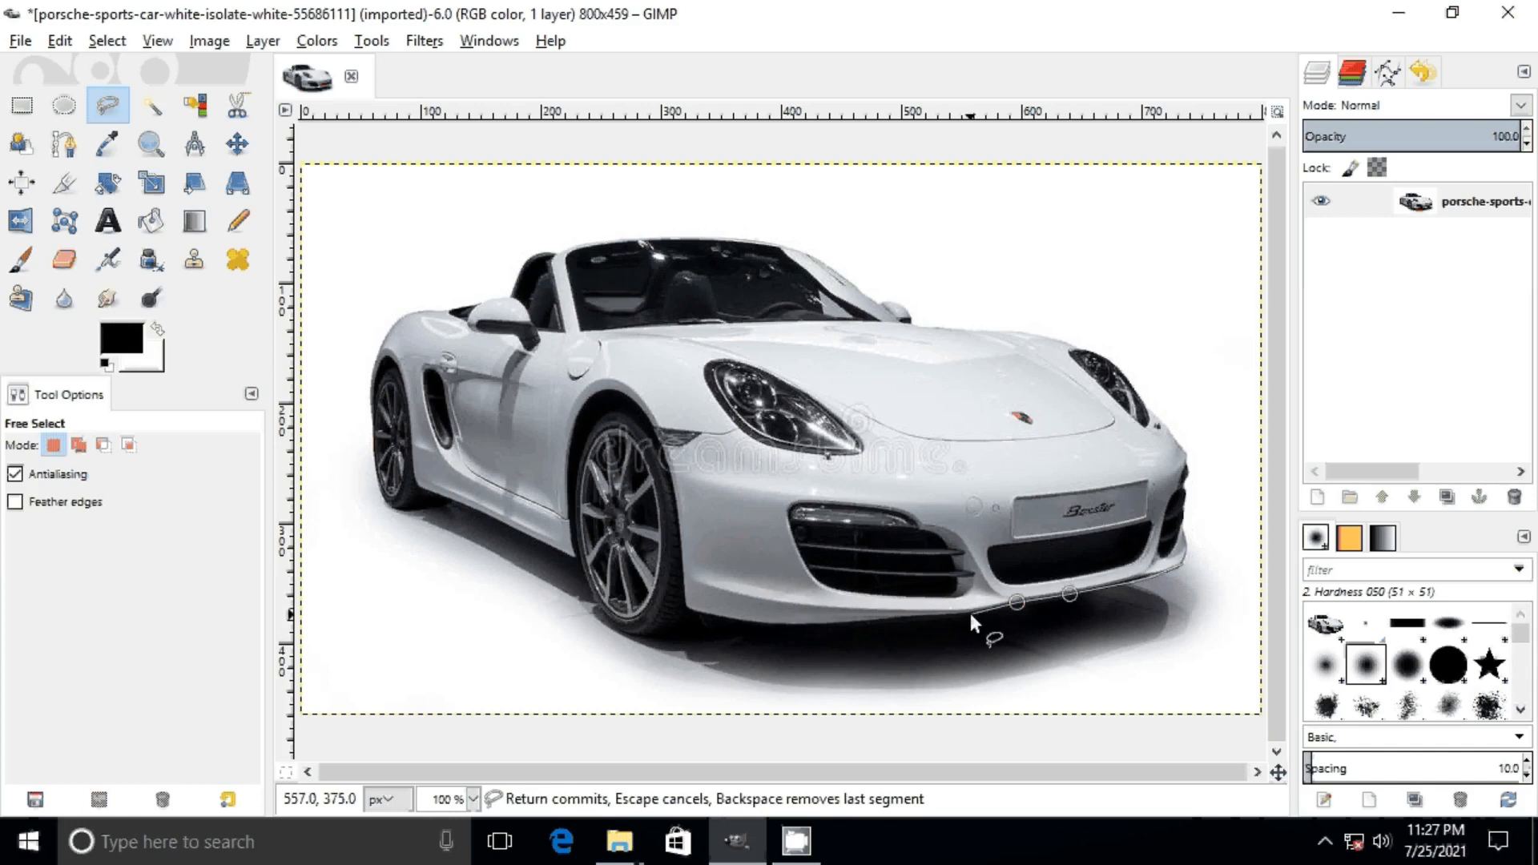
left_click(877, 623)
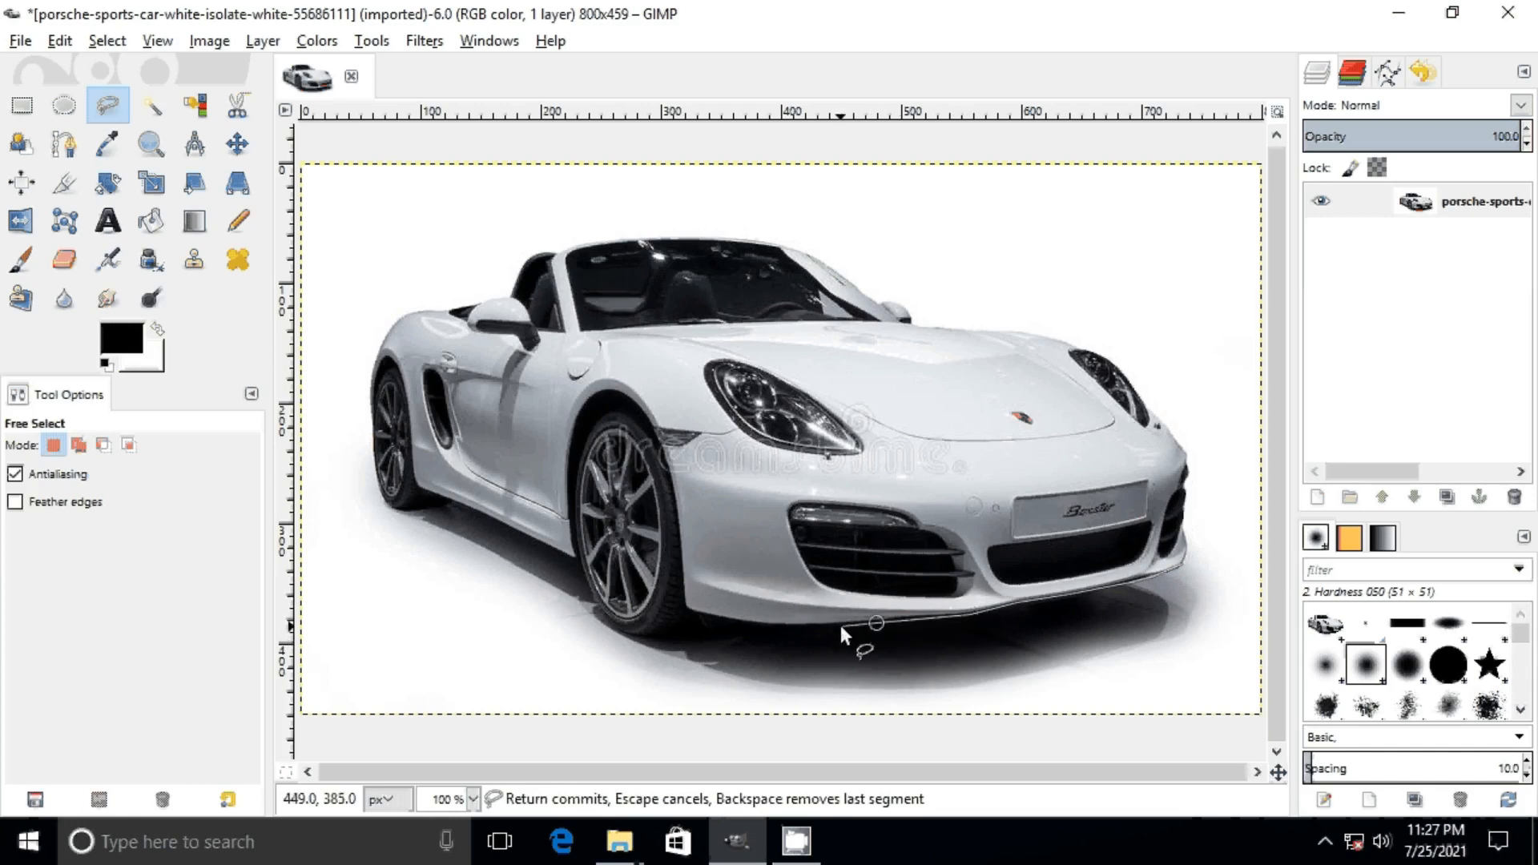
left_click(829, 623)
left_click(748, 645)
key("BackSpace")
key("BackSpace")
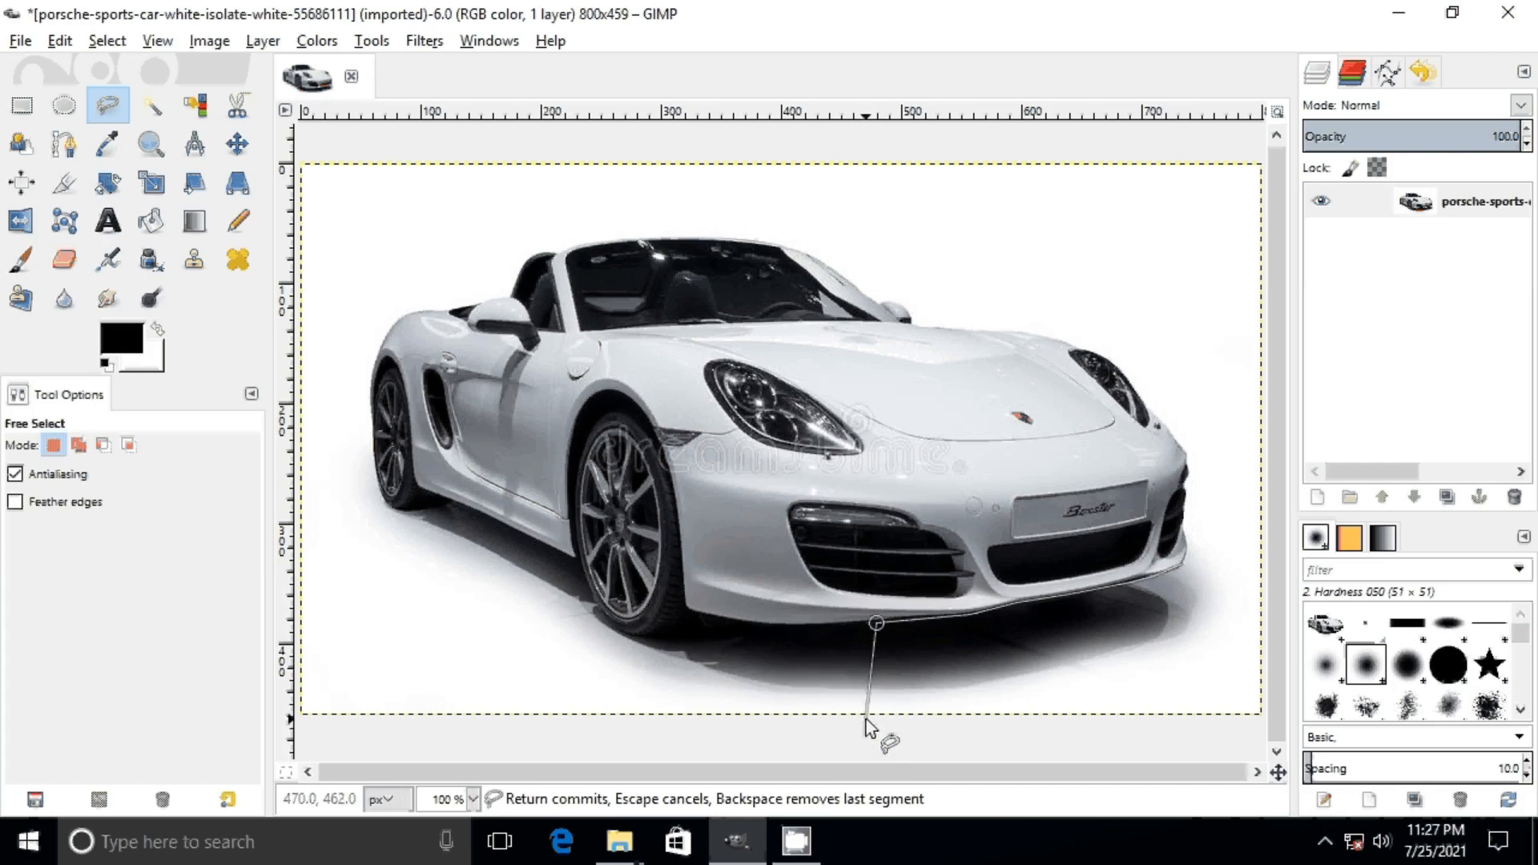
key("BackSpace")
Step: Continue the Free Select outline along the rest of the bumper's lower edge up to the front wheel
left_click(946, 614)
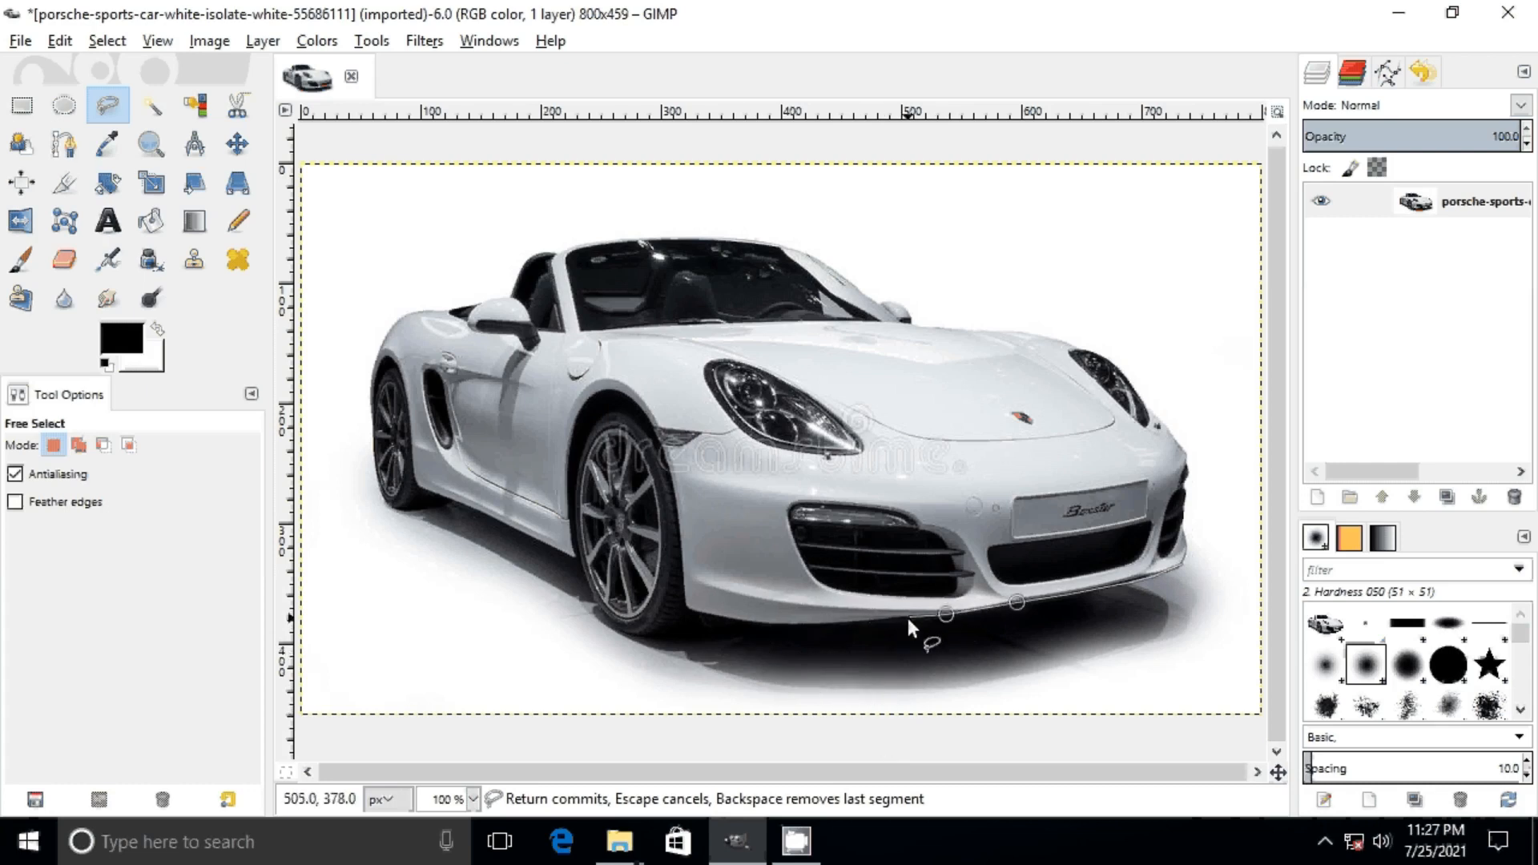
left_click(907, 618)
left_click(841, 623)
left_click(770, 624)
left_click(717, 614)
left_click(709, 612)
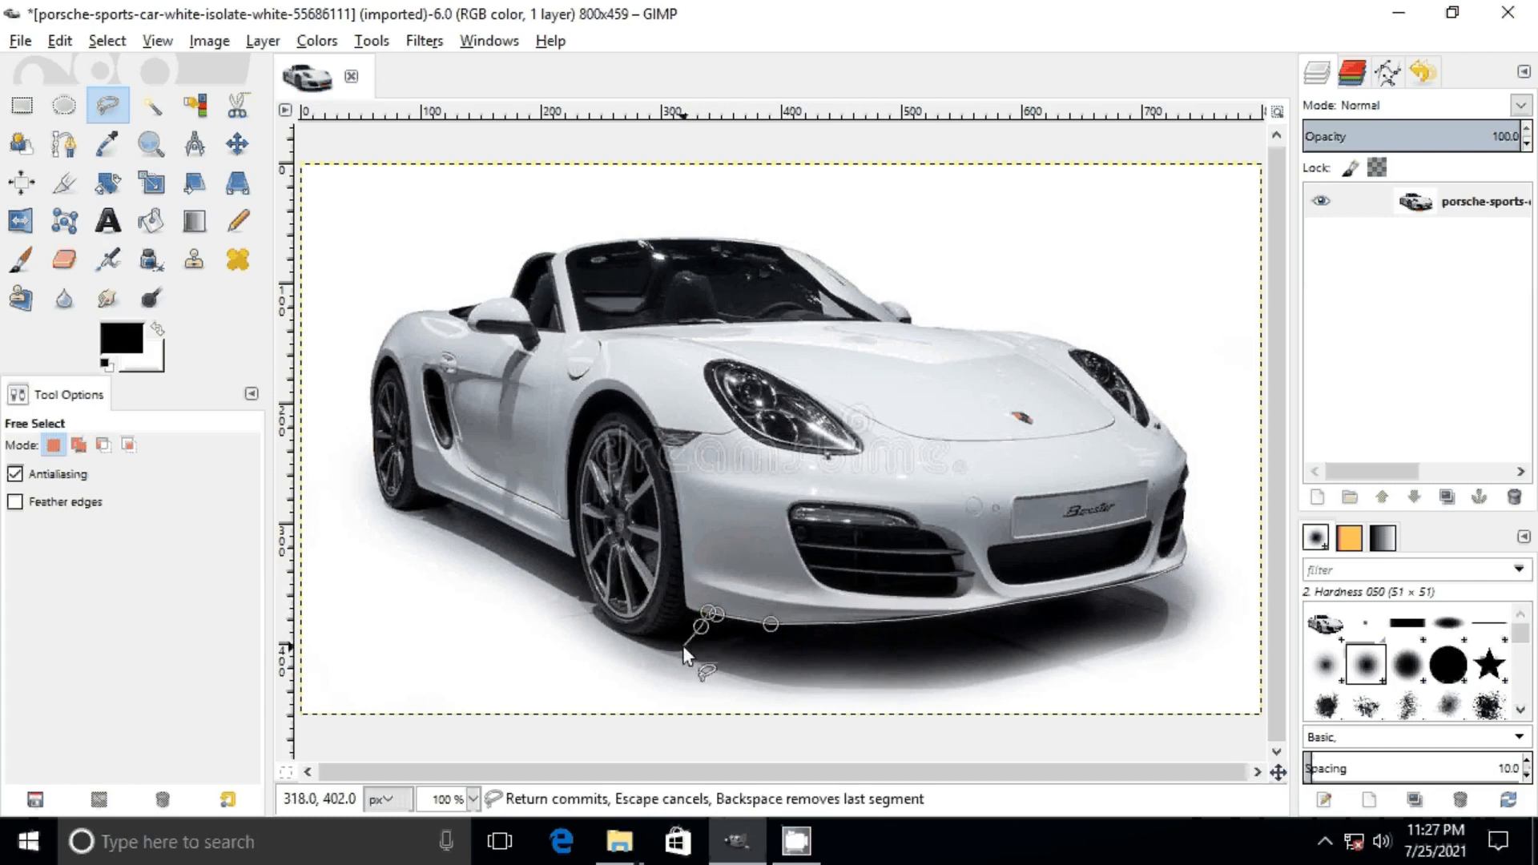
Step: Trace the outline around the bottom of the front wheel up to the side sill
left_click(683, 647)
left_click(650, 645)
left_click(630, 637)
left_click(610, 622)
left_click(598, 605)
left_click(587, 583)
left_click(580, 560)
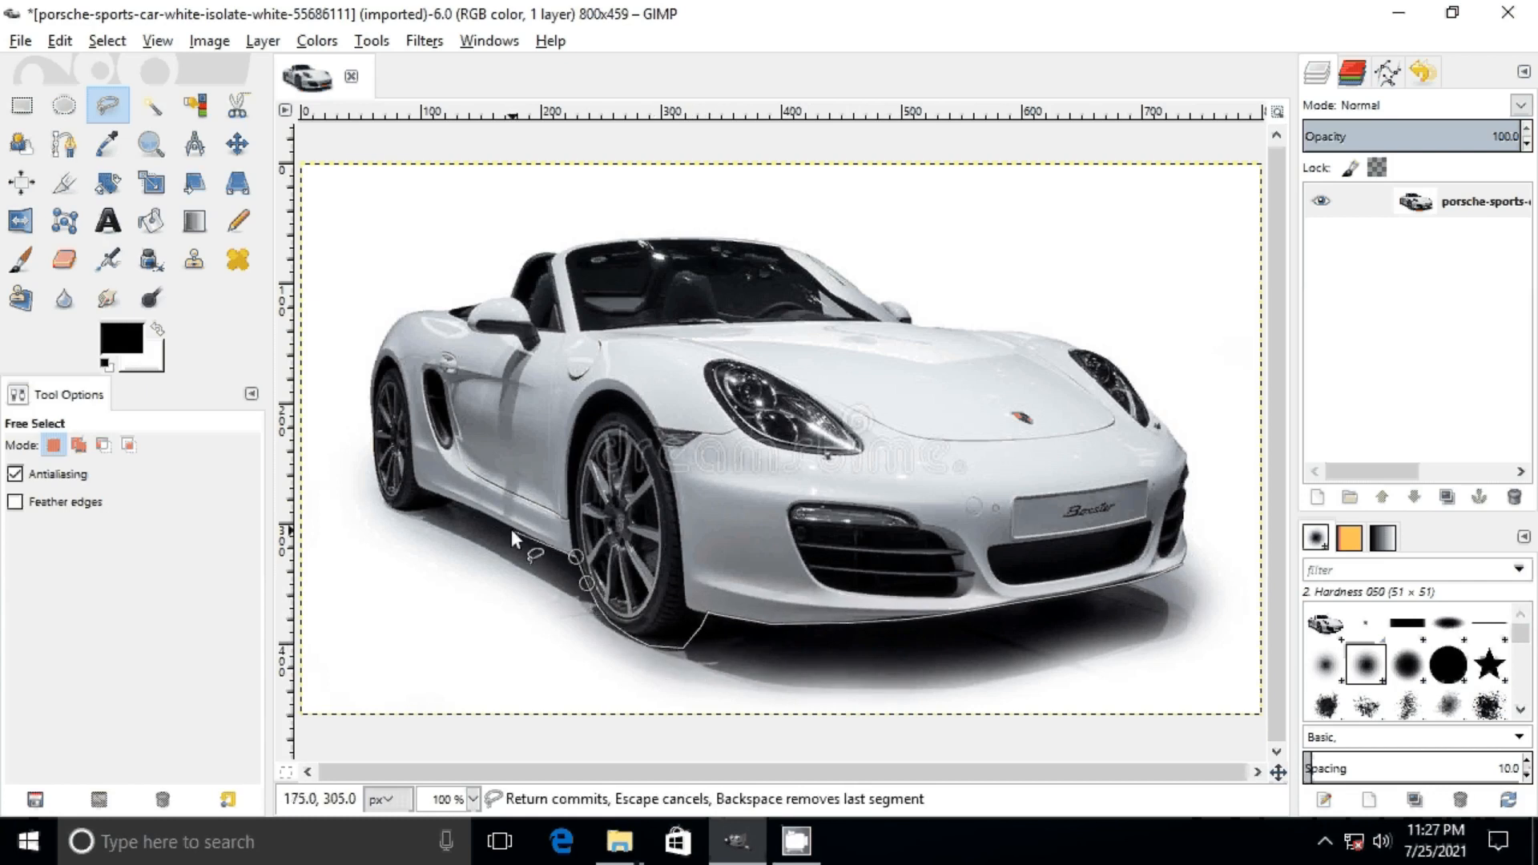
Step: Extend the outline along the side sill and around the rear wheel's outer edge
left_click(466, 504)
left_click(444, 497)
left_click(444, 506)
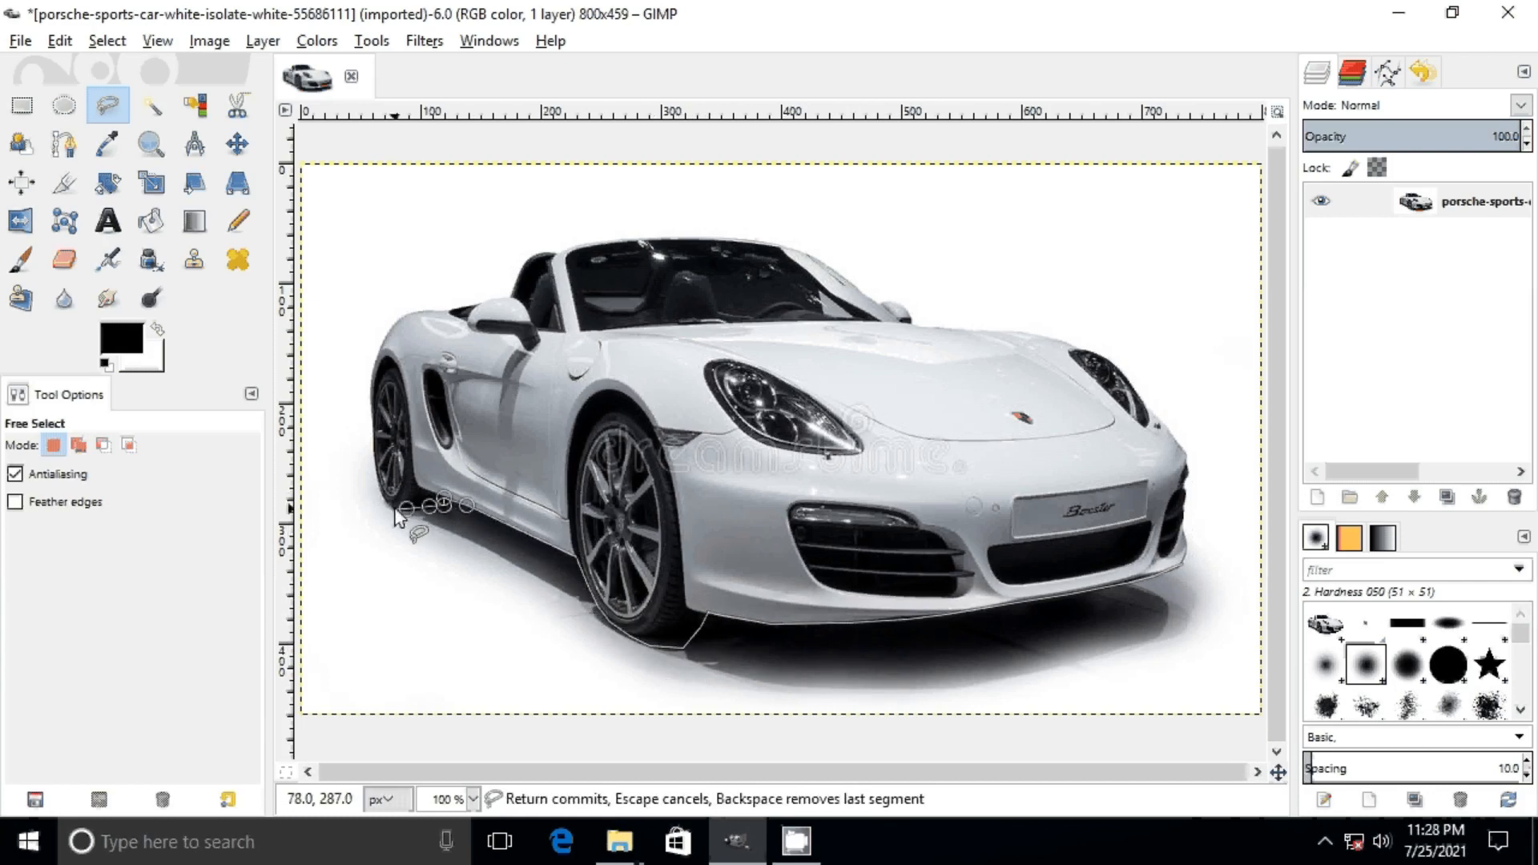
left_click(395, 508)
left_click(384, 500)
left_click(374, 473)
left_click(369, 422)
left_click(369, 388)
Step: Trace the outline over the rear fender and along the rear deck to the near side mirror
left_click(392, 326)
left_click(409, 313)
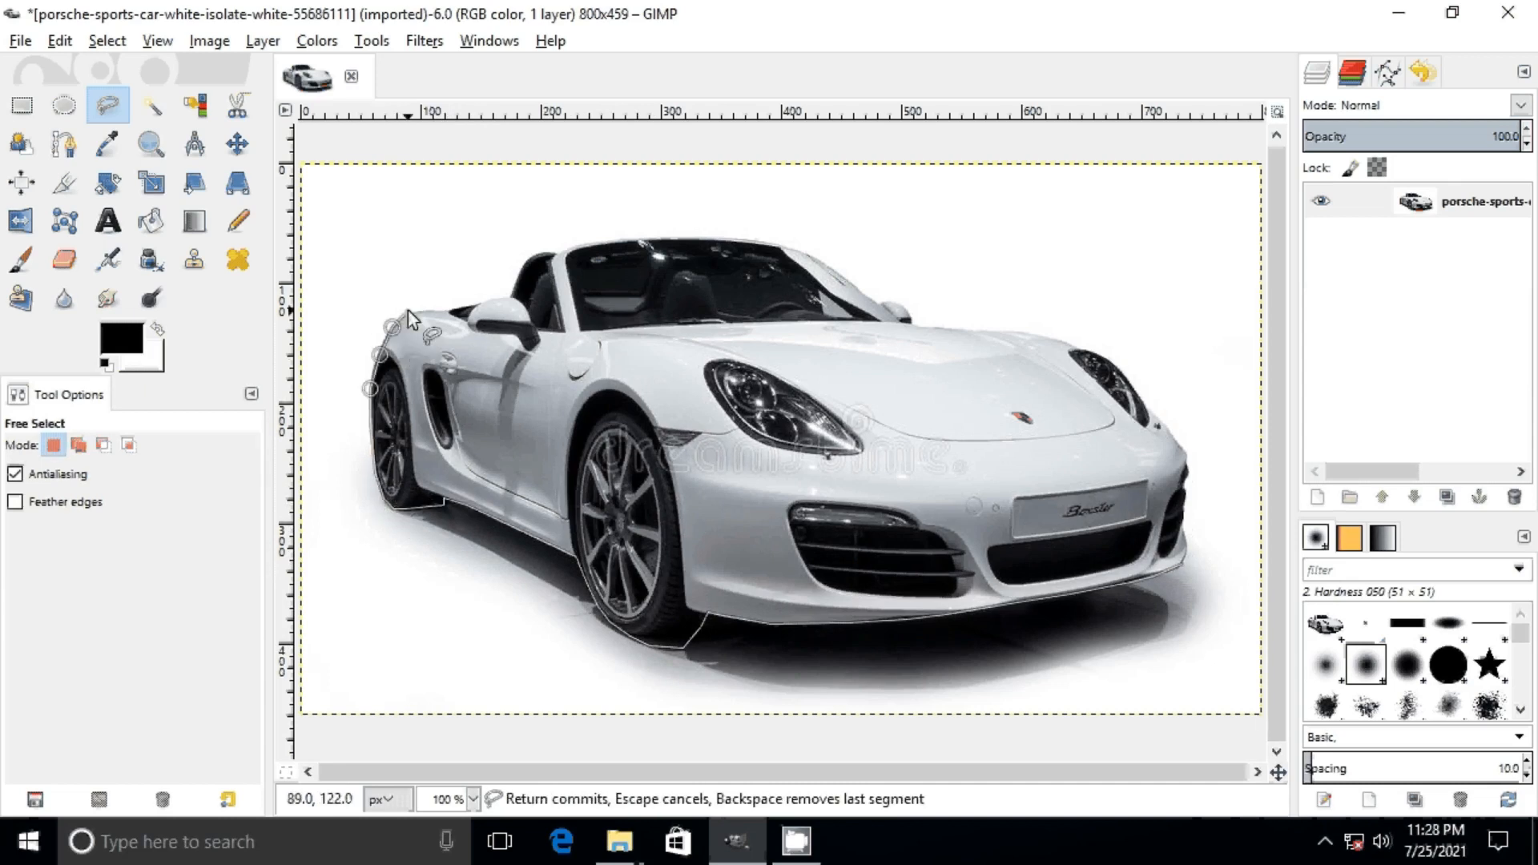
left_click(430, 311)
left_click(449, 313)
left_click(458, 307)
left_click(508, 297)
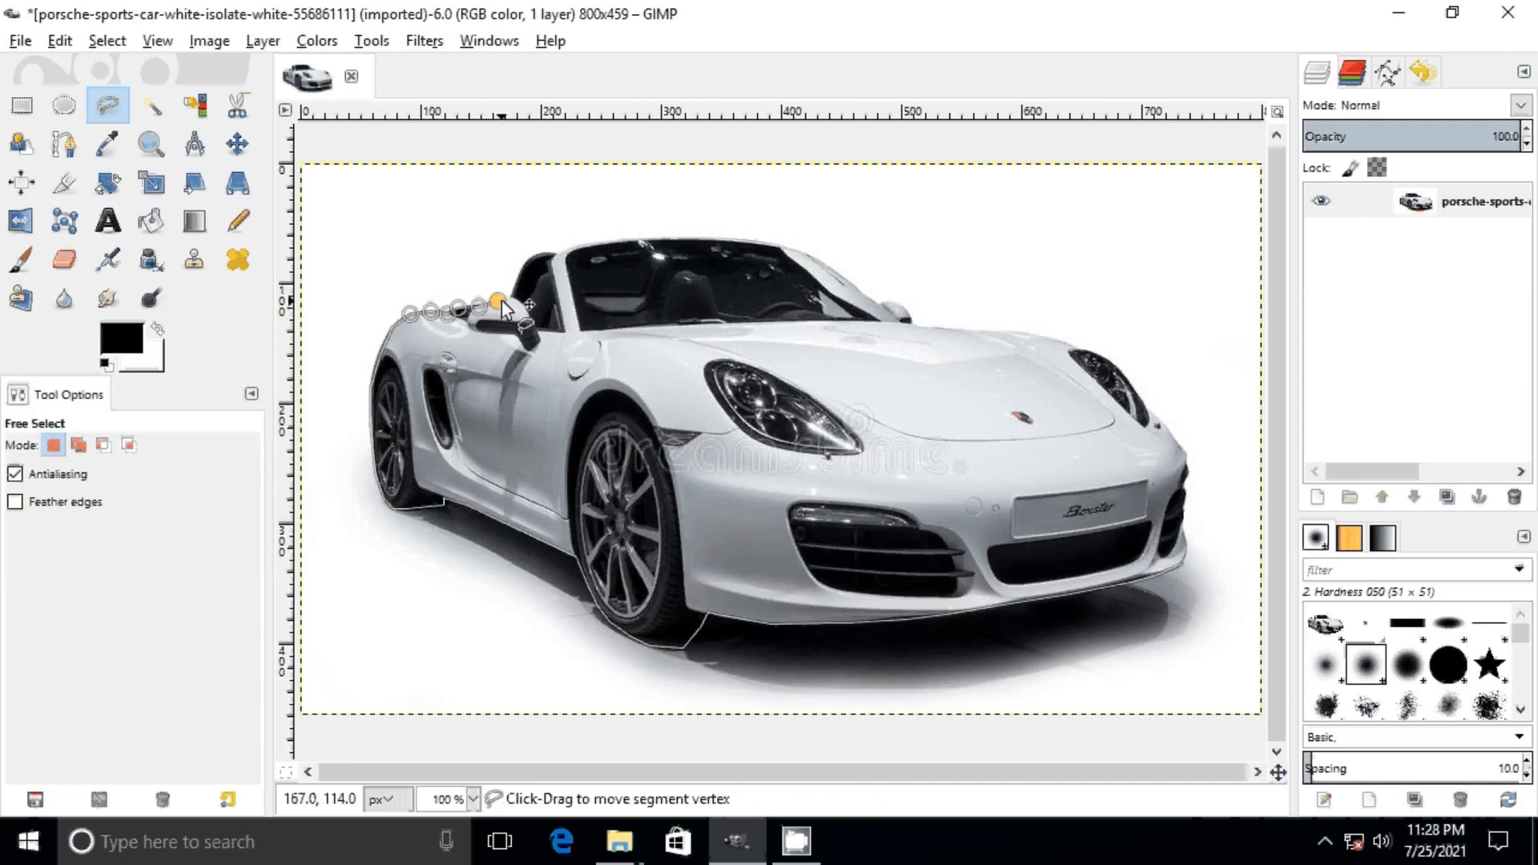
Step: Continue the outline up behind the seats and onto the near upper corner of the windshield frame
left_click(517, 279)
left_click(526, 262)
left_click(536, 253)
left_click(551, 251)
left_click(566, 253)
left_click(600, 244)
left_click(630, 240)
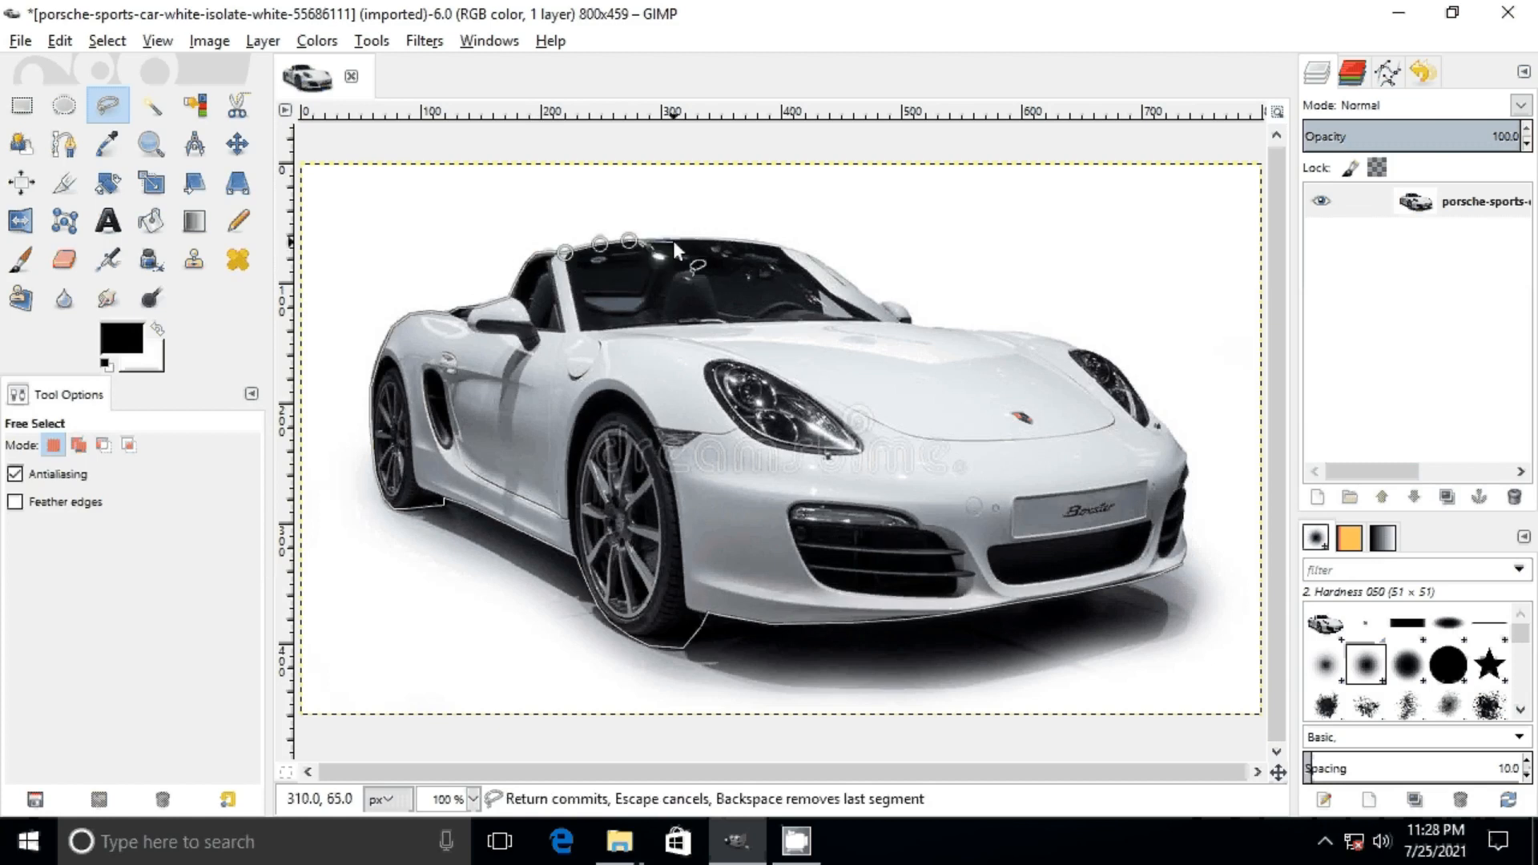
Step: Trace the outline across the windshield's top edge, down its far pillar and around the far side mirror
left_click(676, 239)
left_click(733, 238)
left_click(785, 247)
left_click(806, 252)
left_click(841, 274)
left_click(865, 297)
left_click(877, 301)
left_click(889, 302)
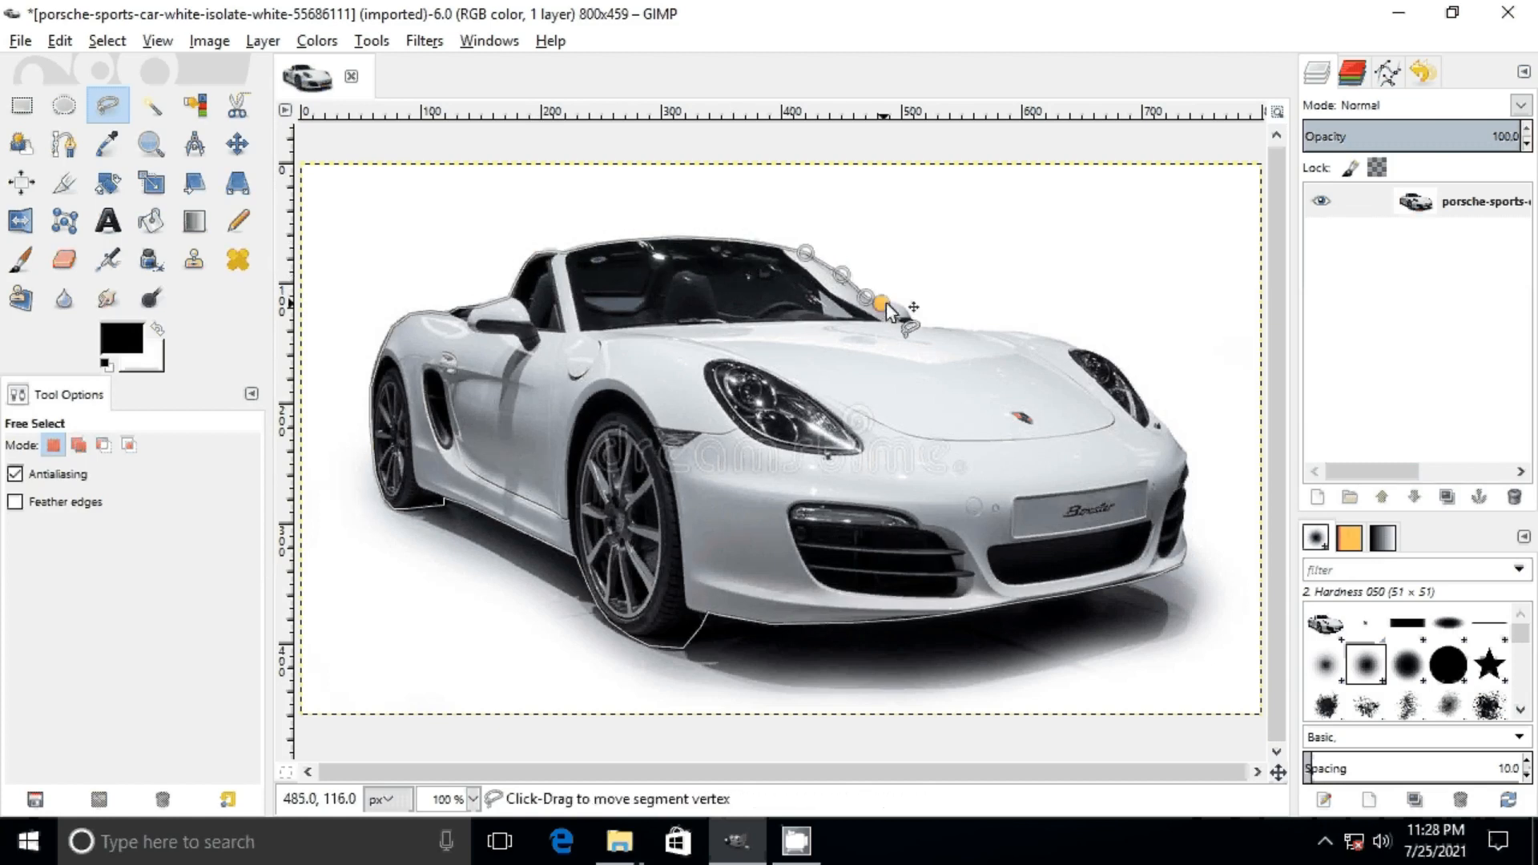
left_click(905, 310)
left_click(912, 321)
left_click(932, 328)
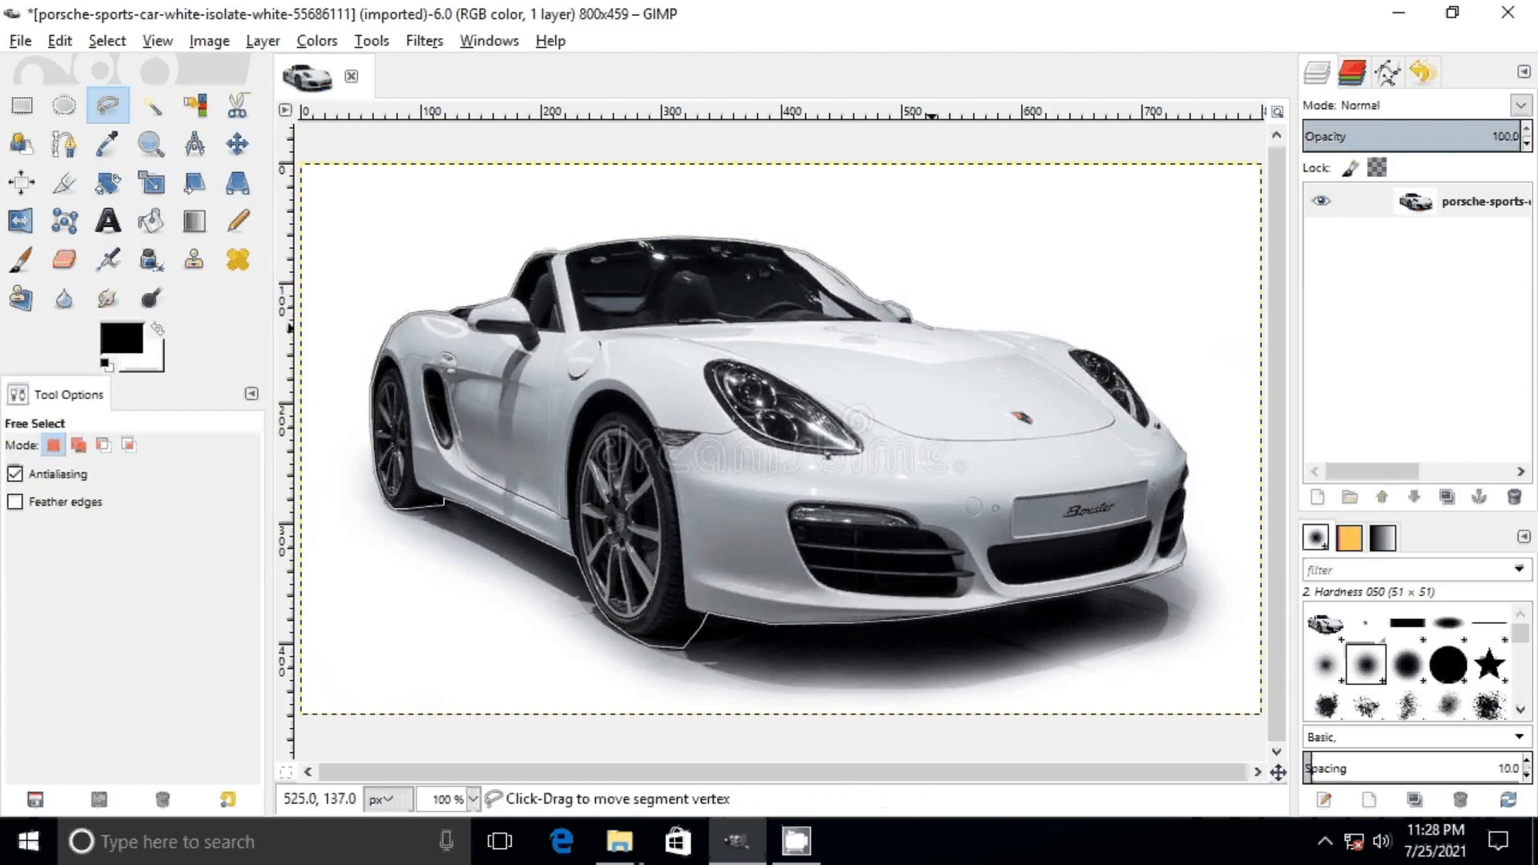
Step: Extend the outline along the hood's far edge and around the outside of the far headlight
left_click(986, 331)
left_click(1015, 333)
left_click(1045, 336)
left_click(1074, 346)
left_click(1101, 357)
left_click(1128, 375)
left_click(1144, 401)
left_click(1156, 416)
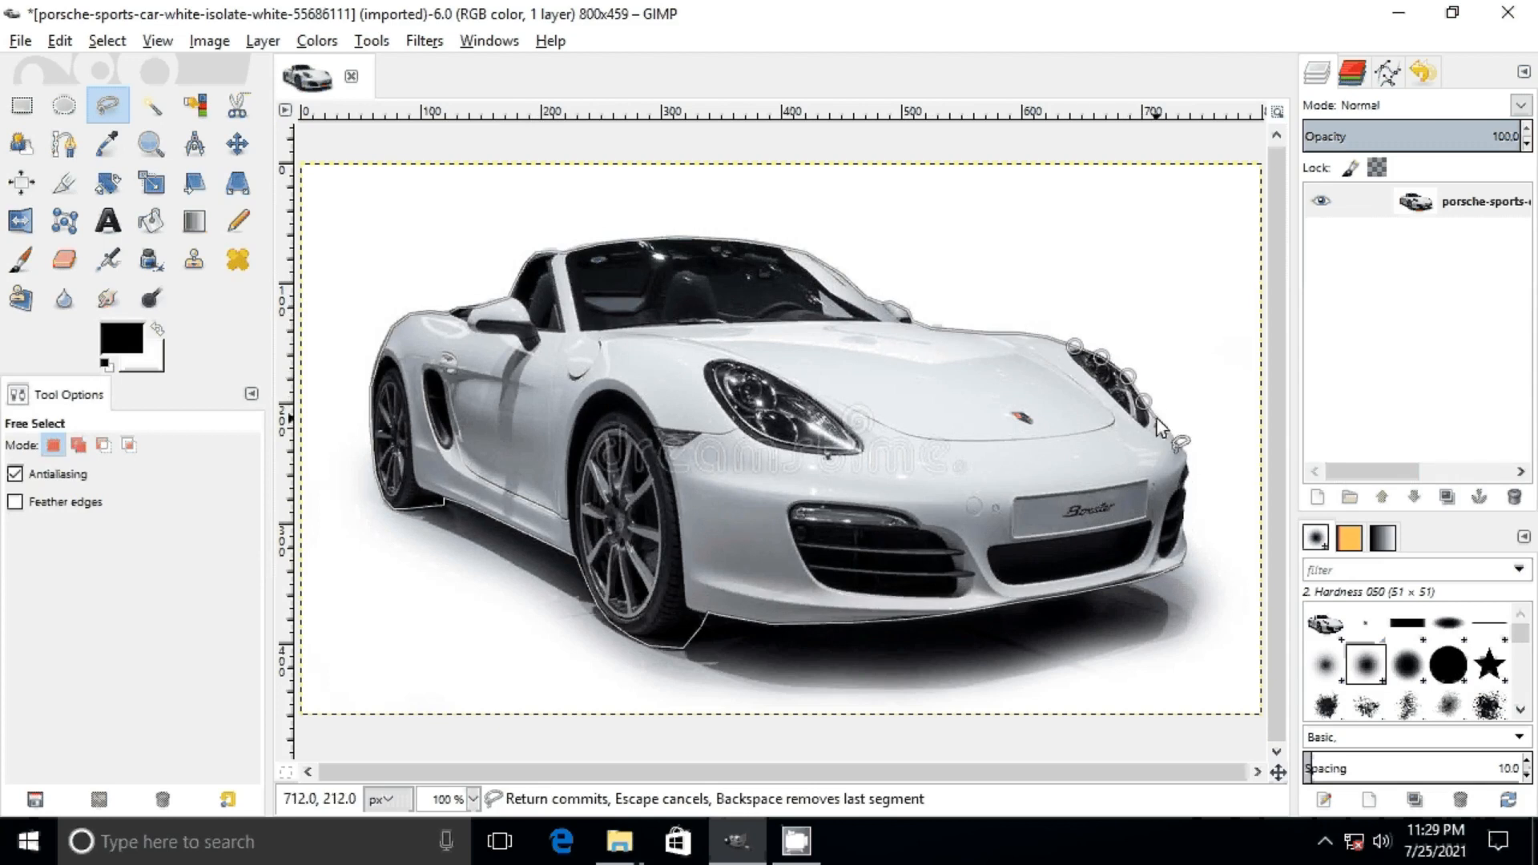
Step: Trace the outline down the far edge of the front bumper and close the selection at its starting point
left_click(1174, 436)
left_click(1188, 458)
left_click(1186, 476)
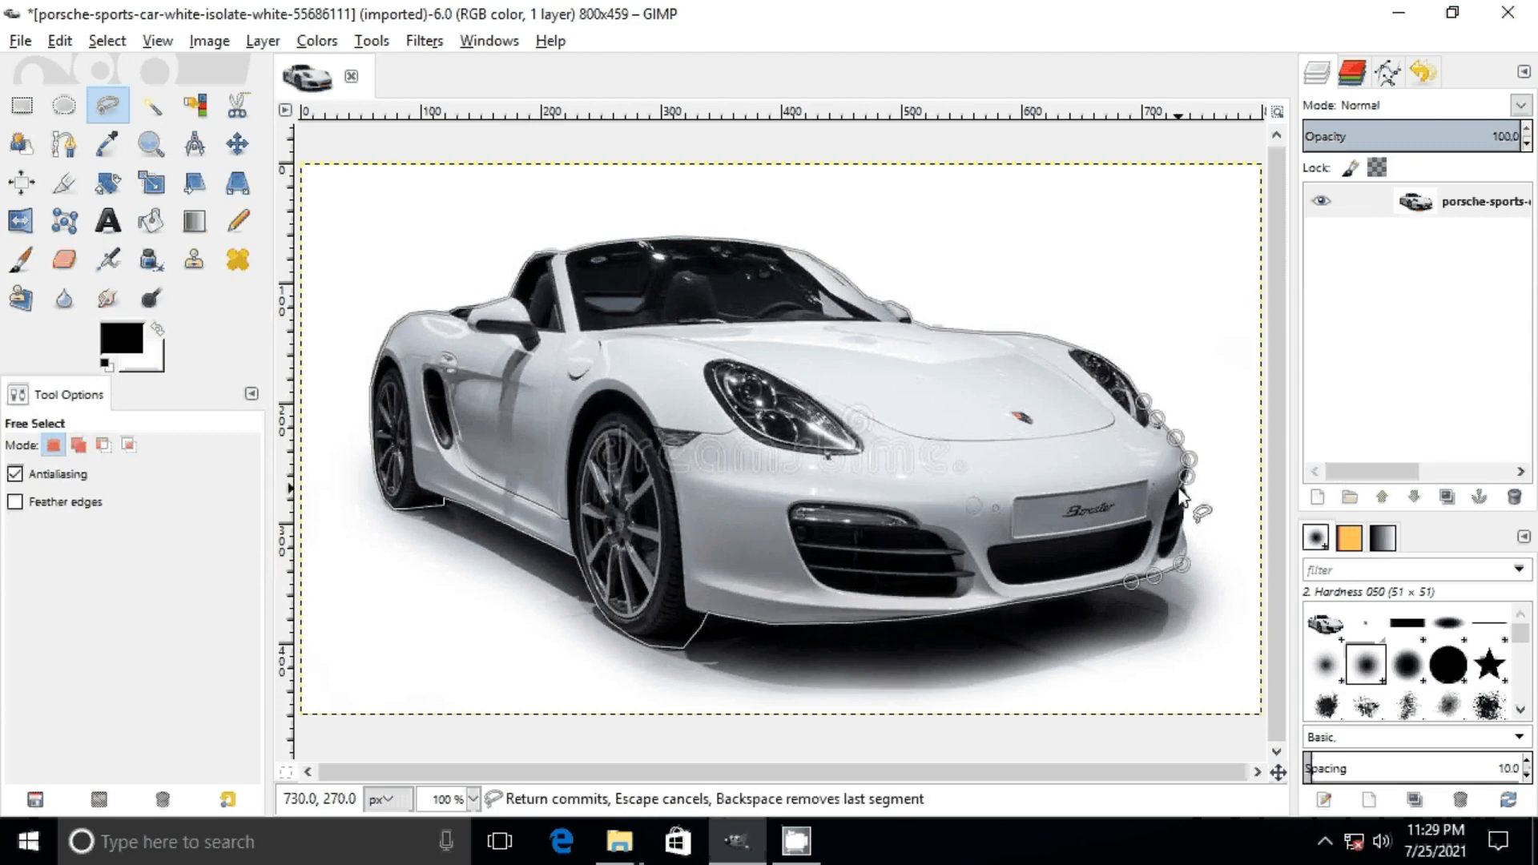
left_click(1185, 486)
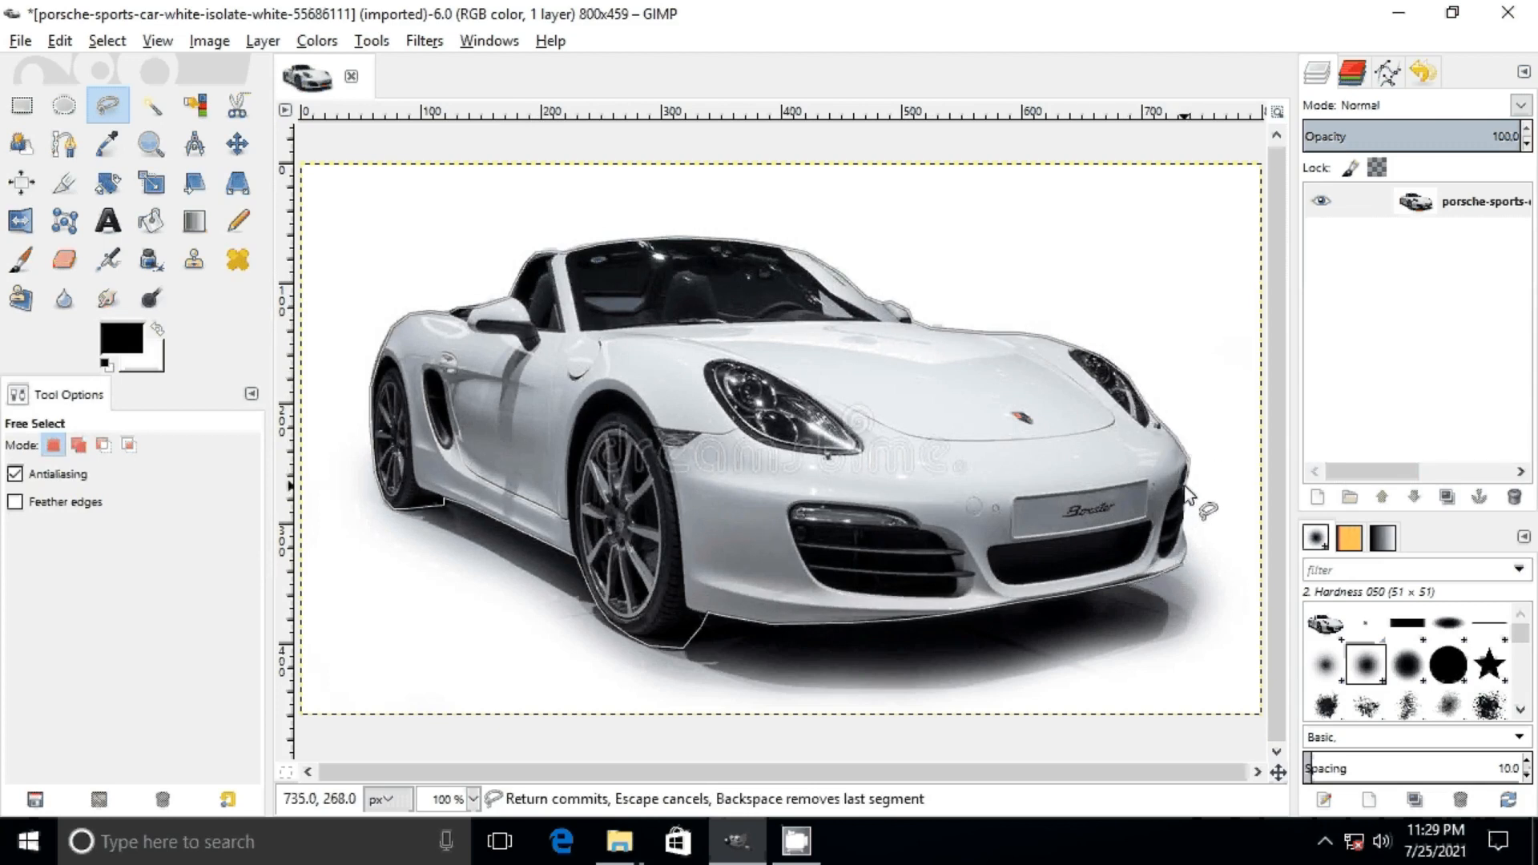
left_click(1183, 503)
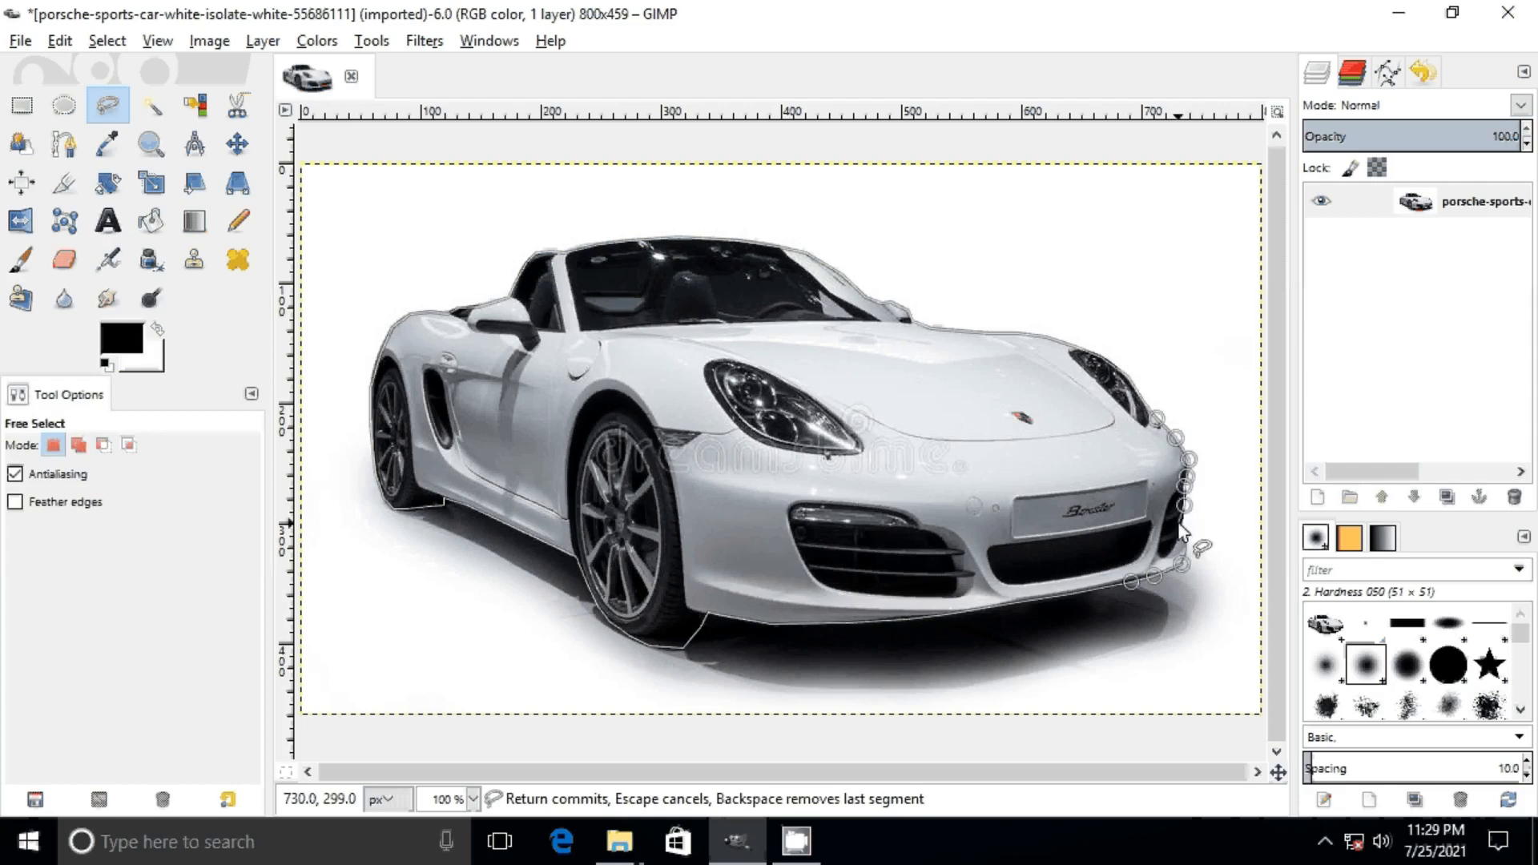
left_click(1183, 527)
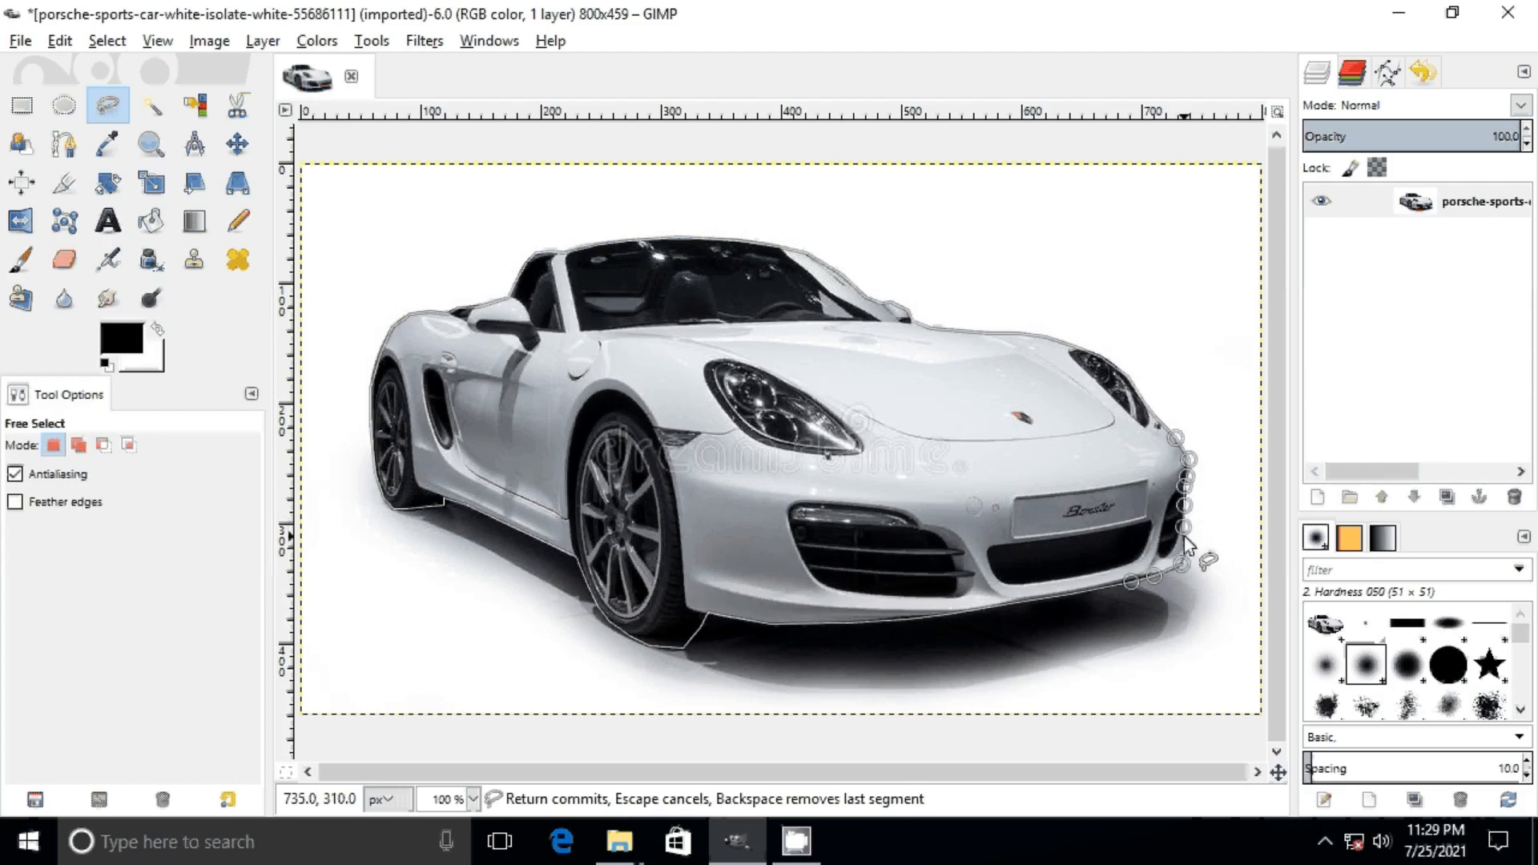
left_click(1186, 538)
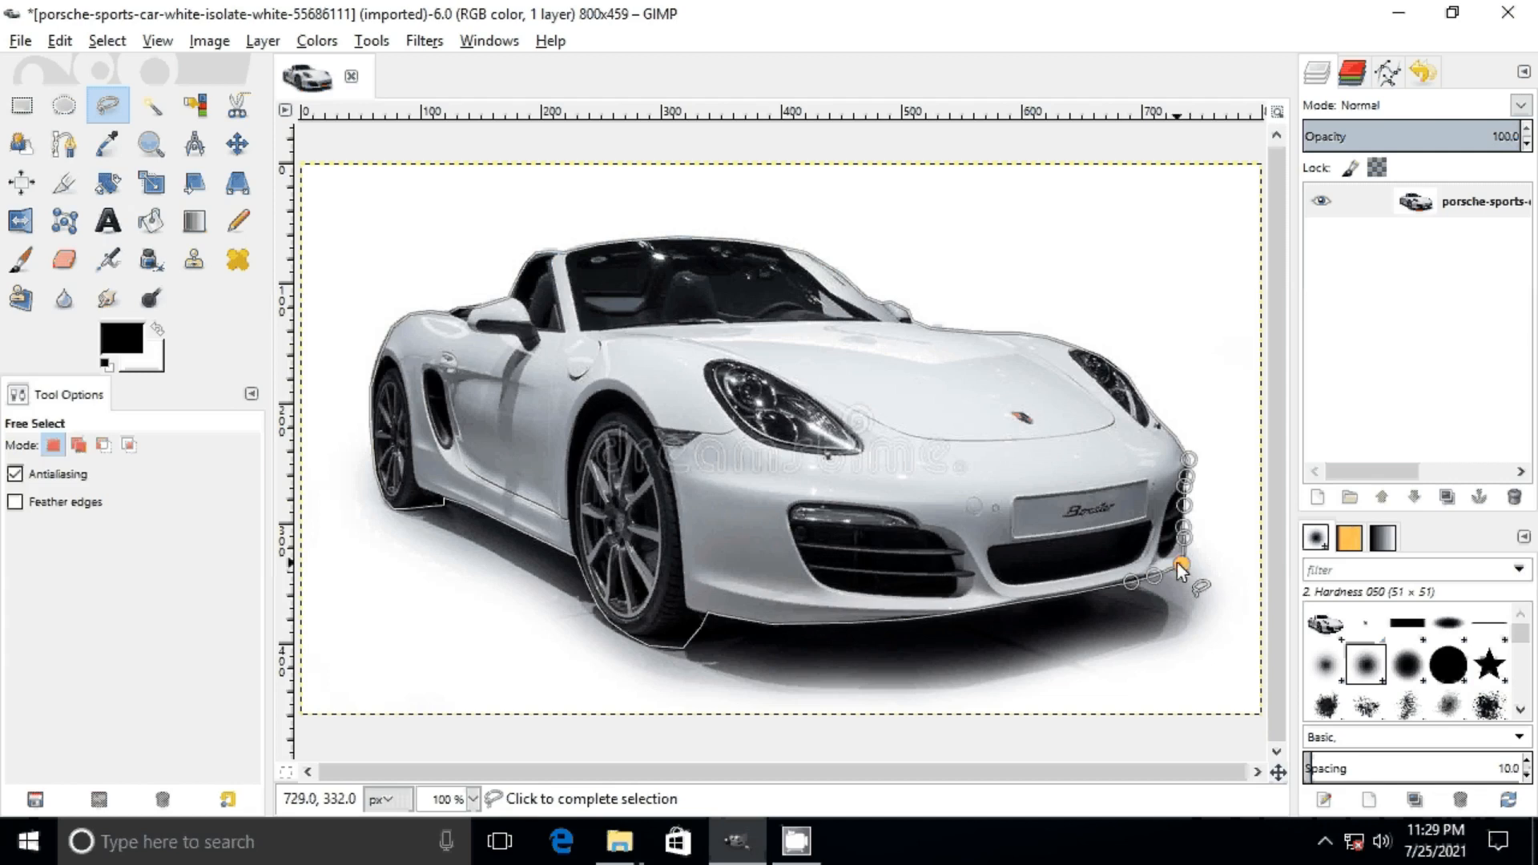
left_click(1180, 570)
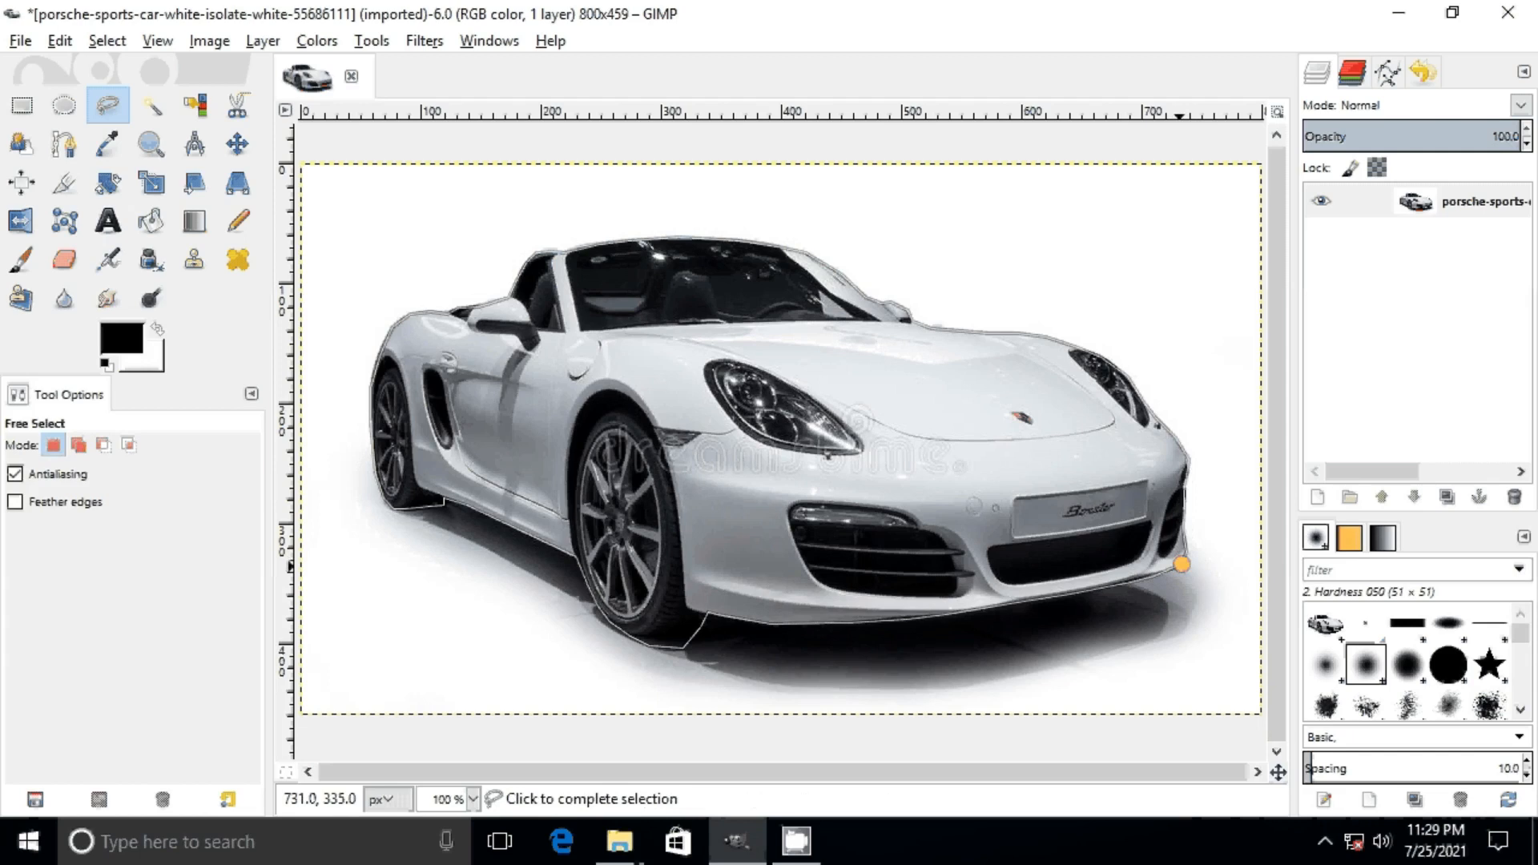
left_click(1181, 565)
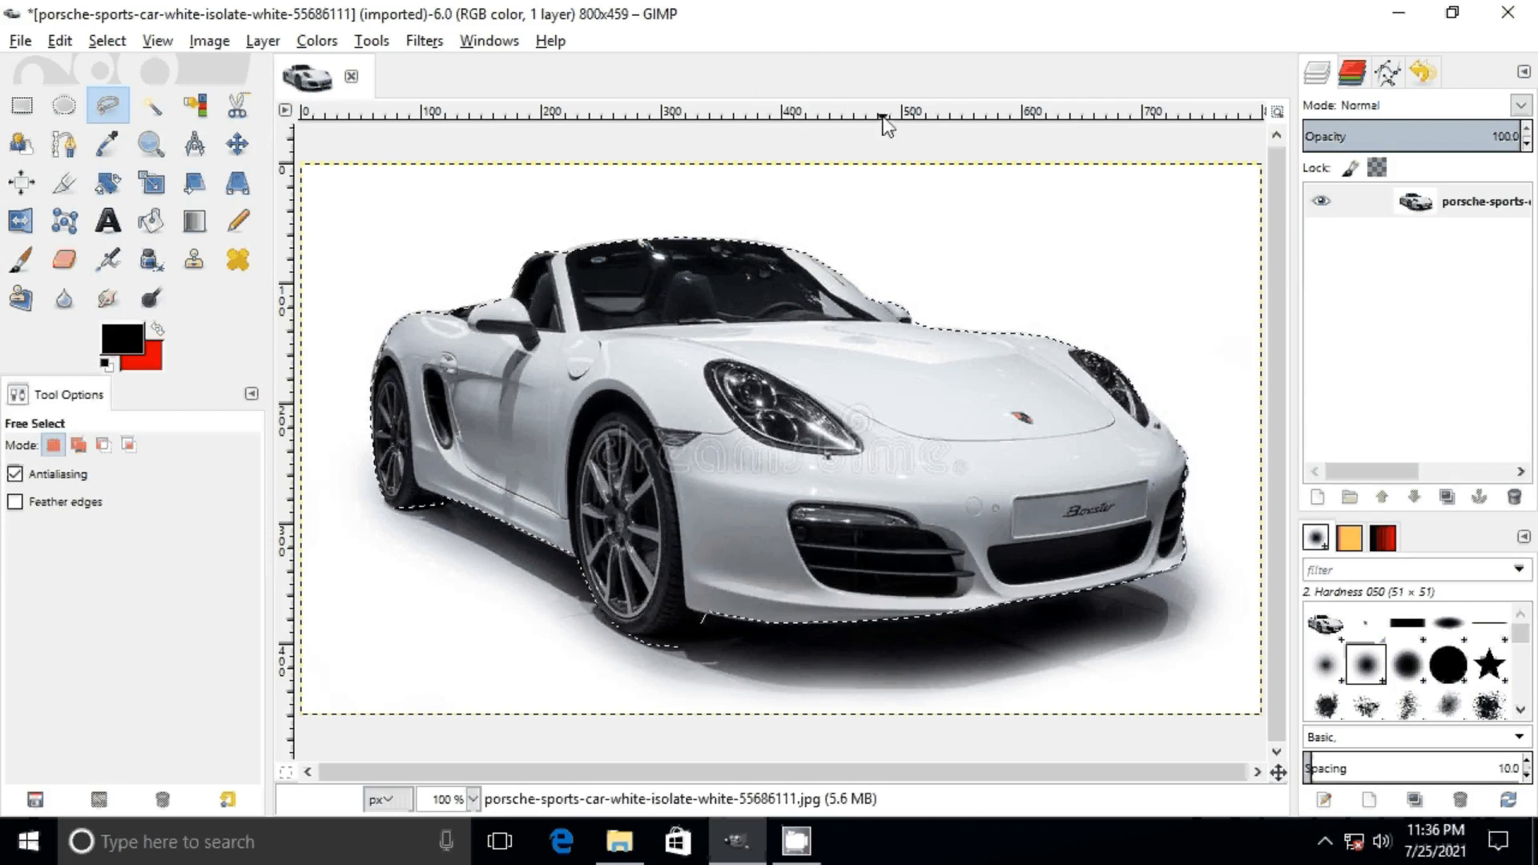
Step: Invert the selection and clear the area around the car to the red background colour
left_click(107, 40)
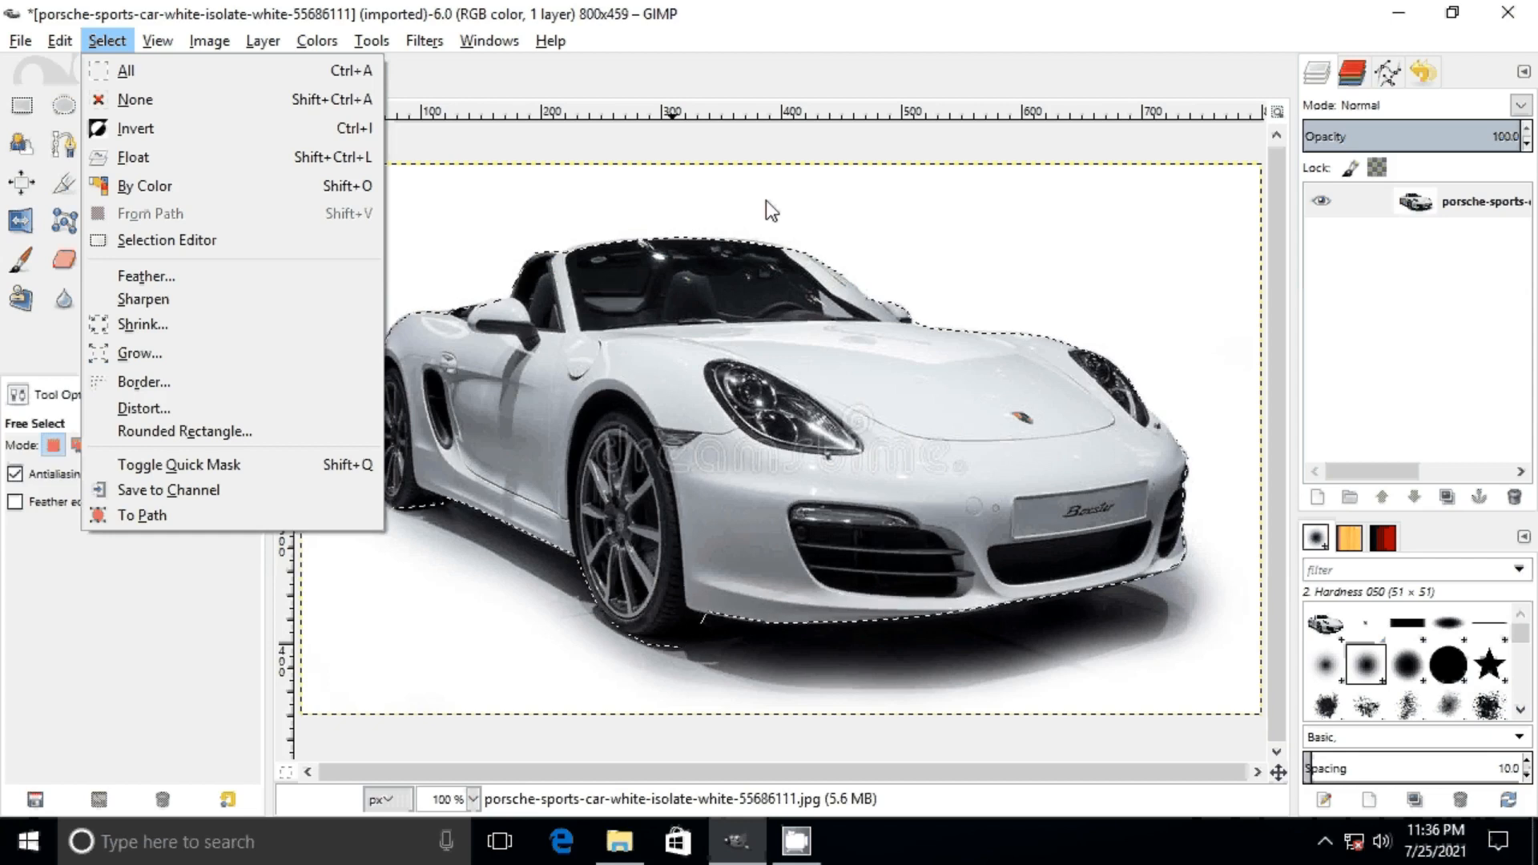
left_click(746, 94)
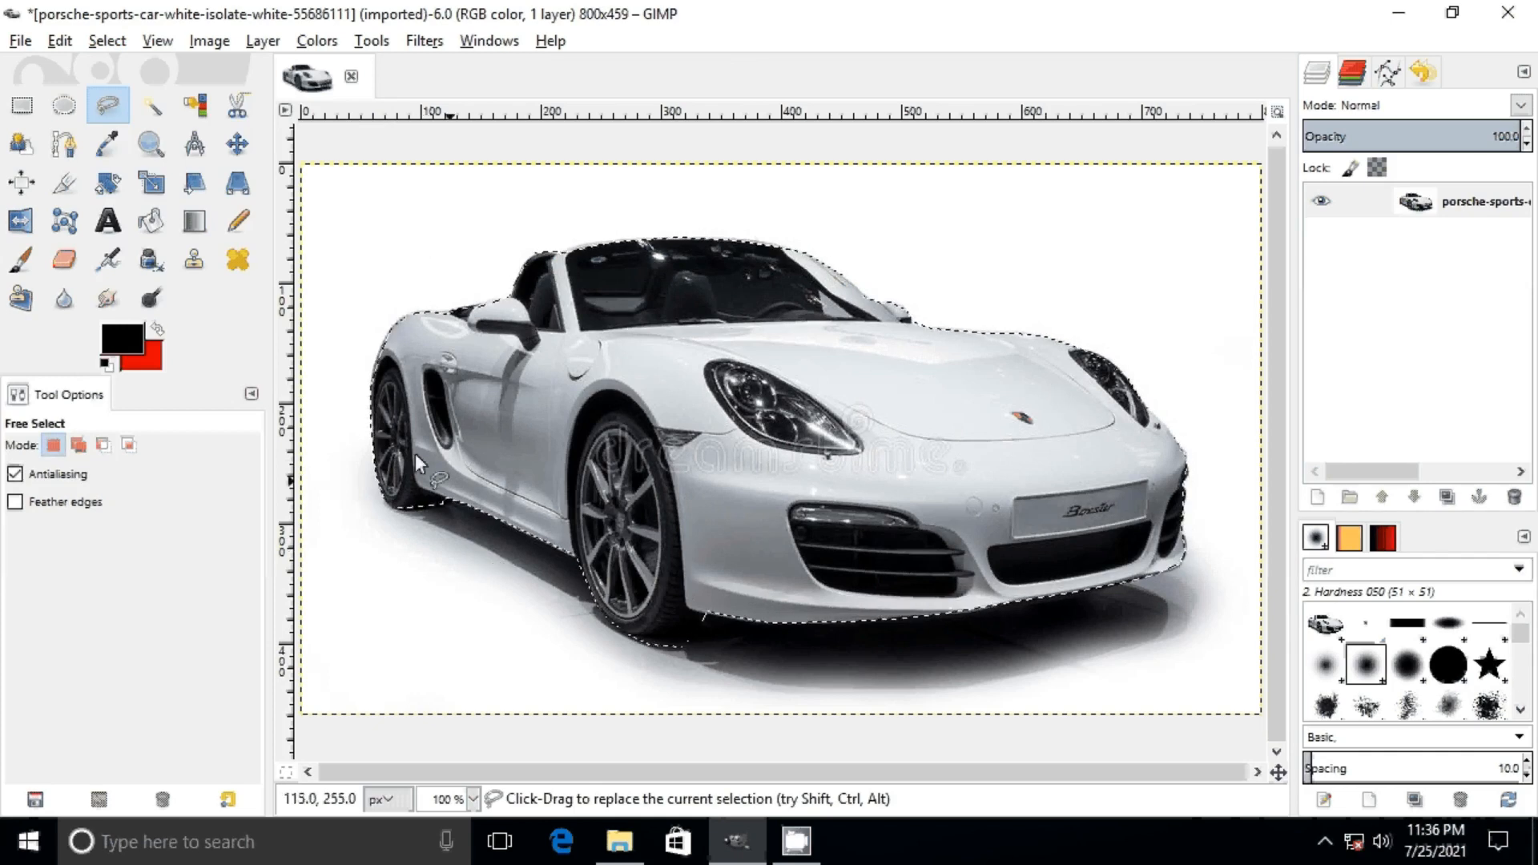
left_click(107, 41)
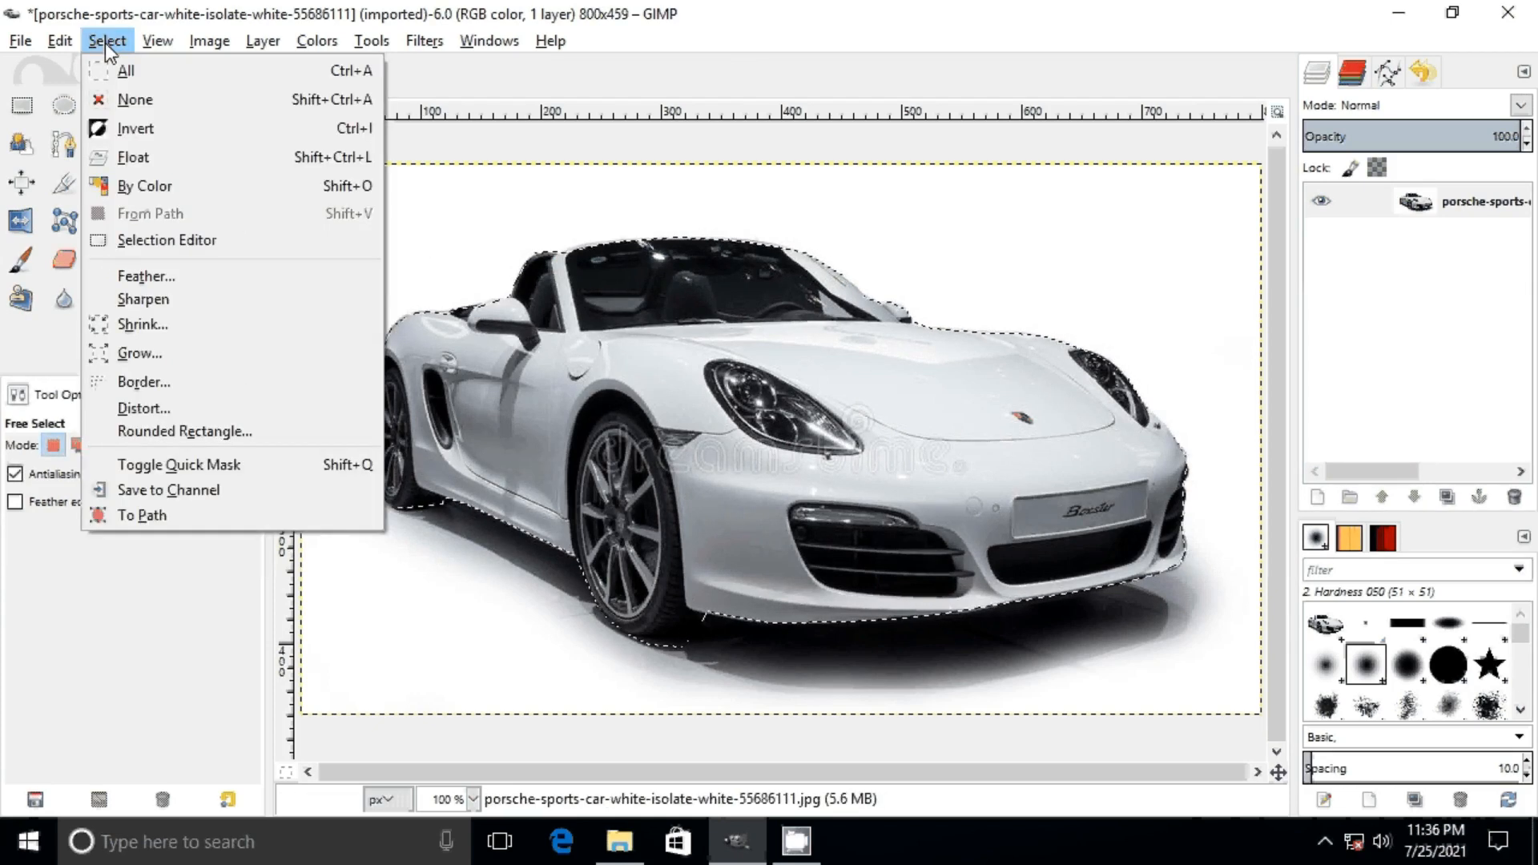
left_click(144, 129)
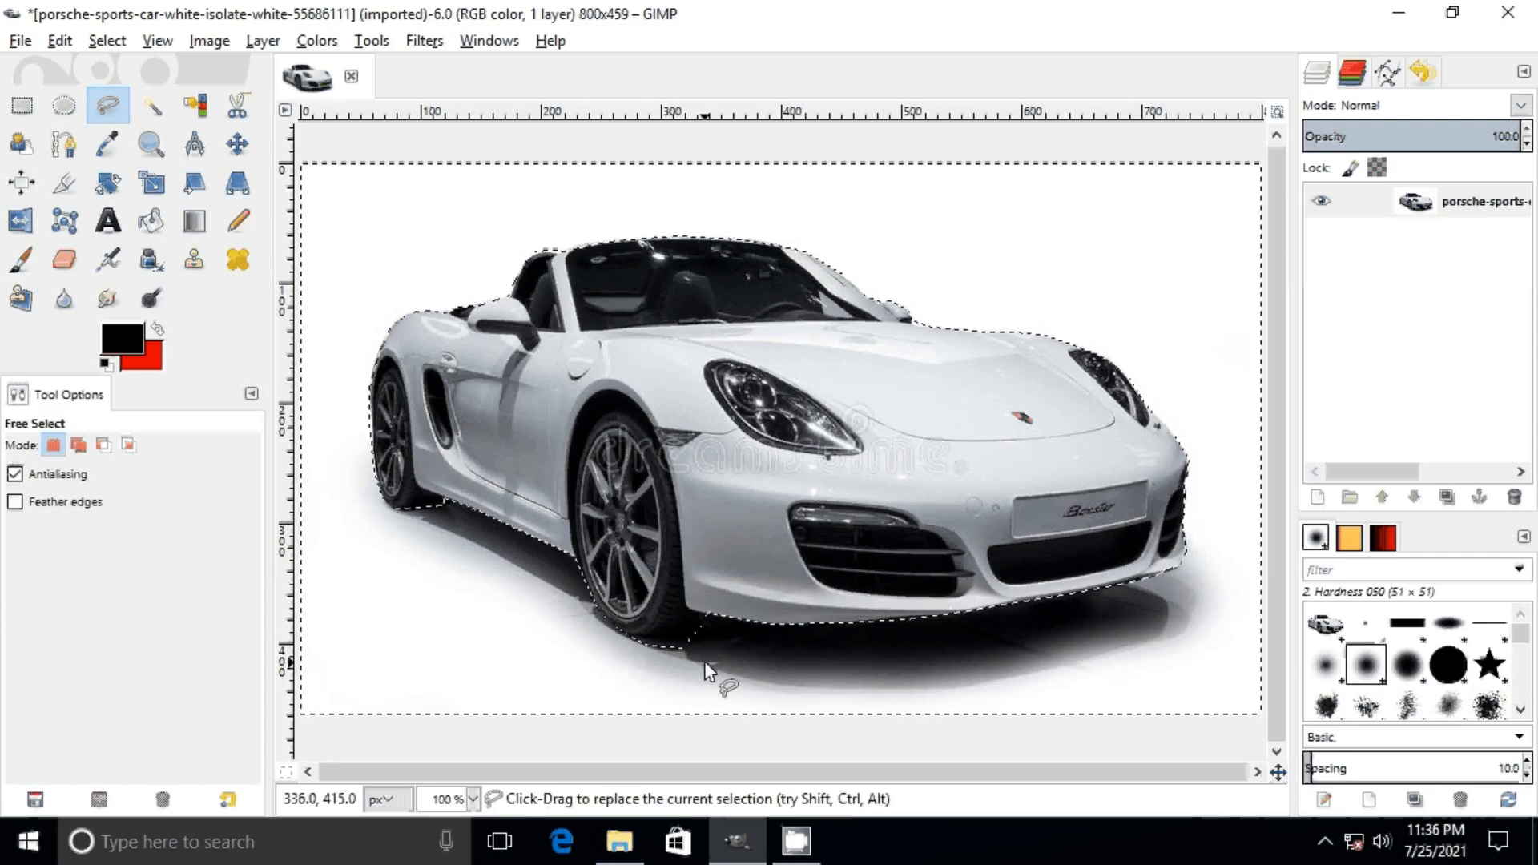
key("Delete")
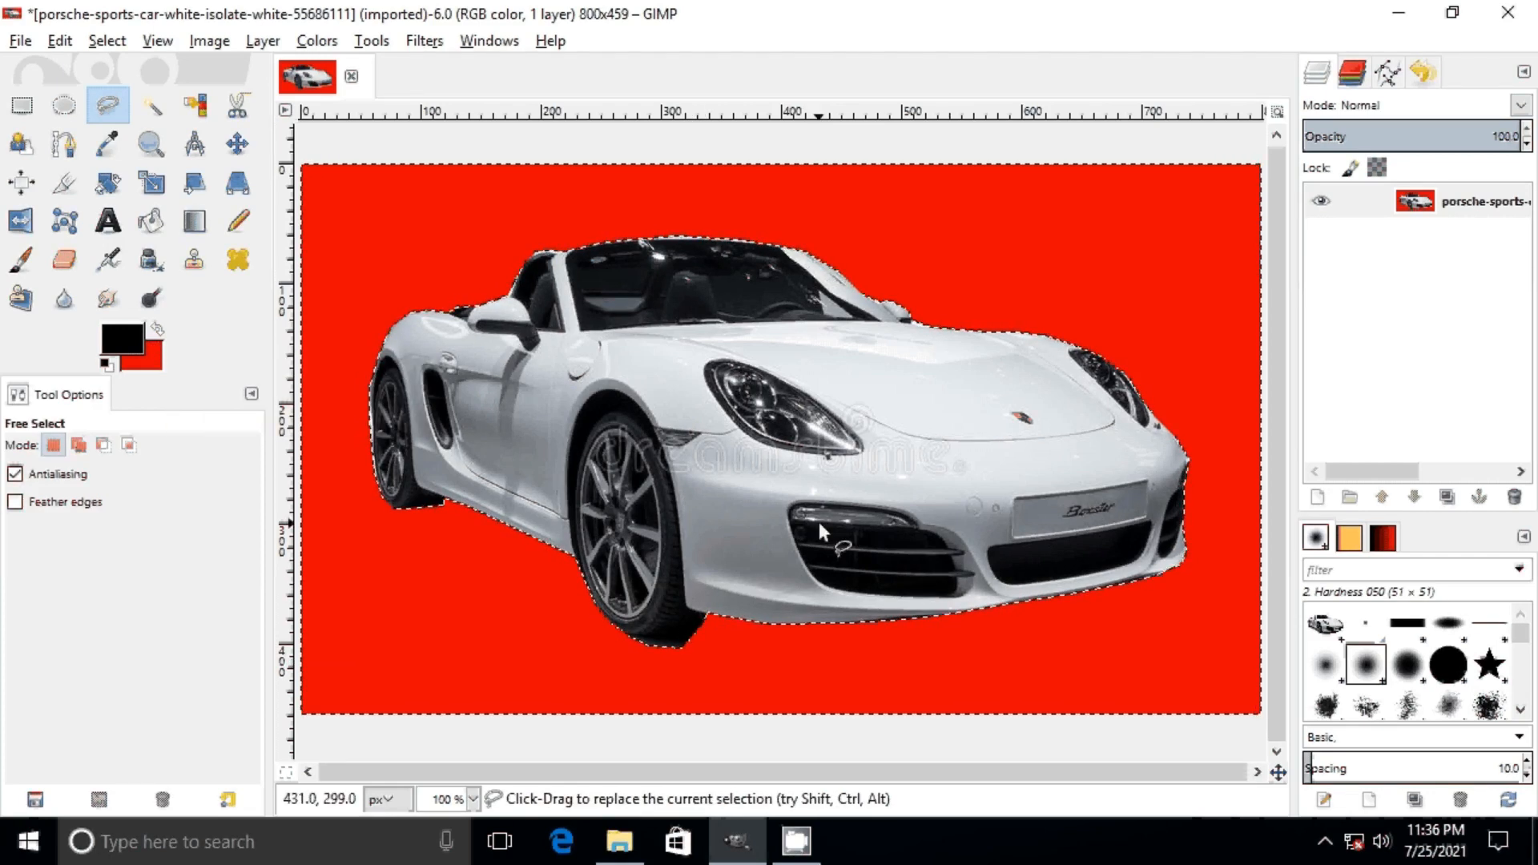
Step: Shrink the car selection inward, raising the shrink amount in pixels and keeping Shrink from image border enabled
left_click(107, 40)
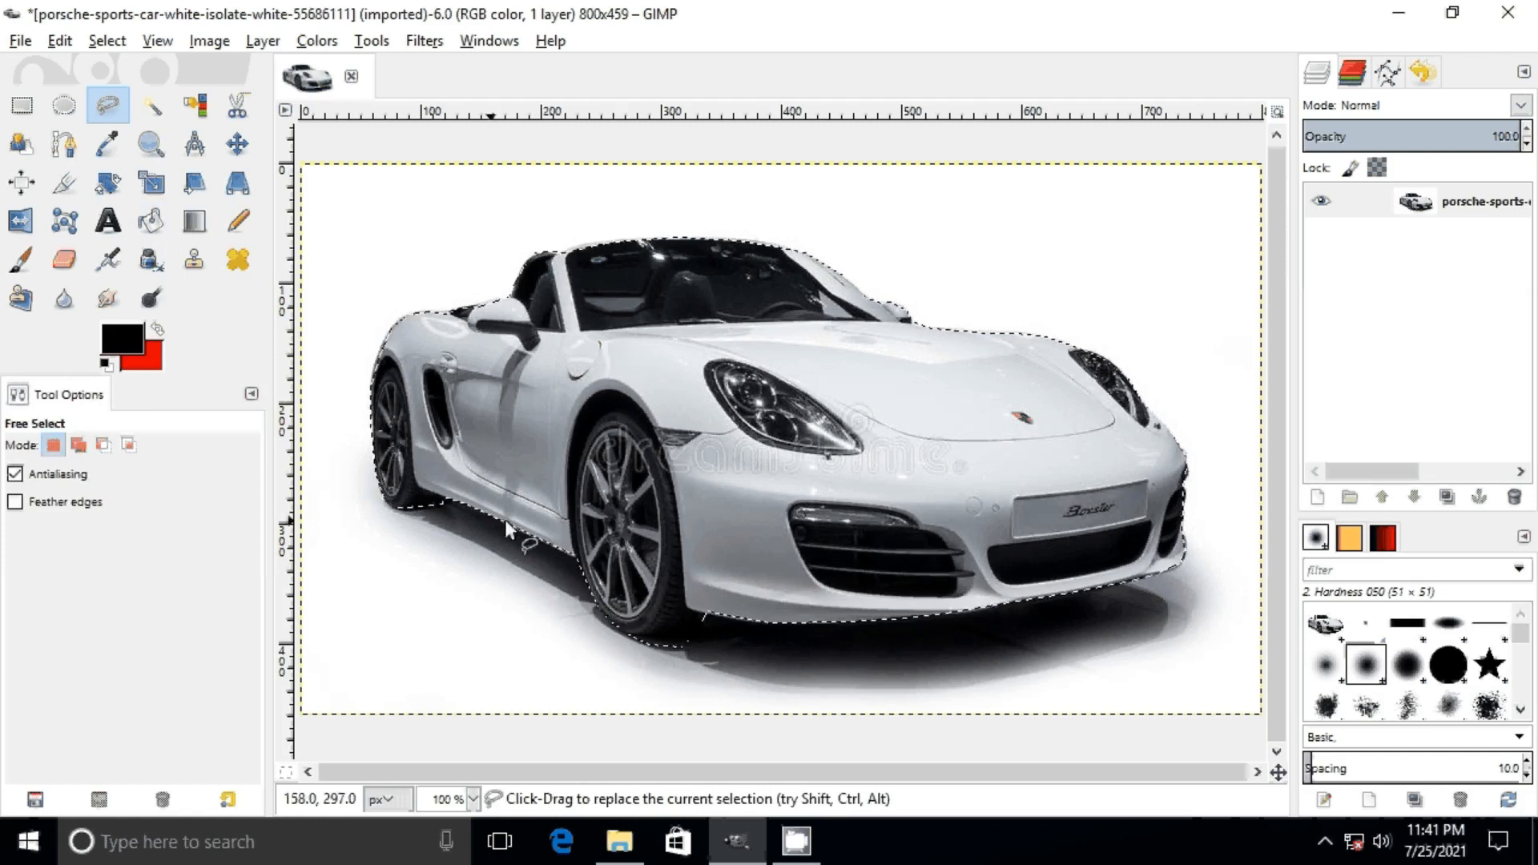
left_click(118, 47)
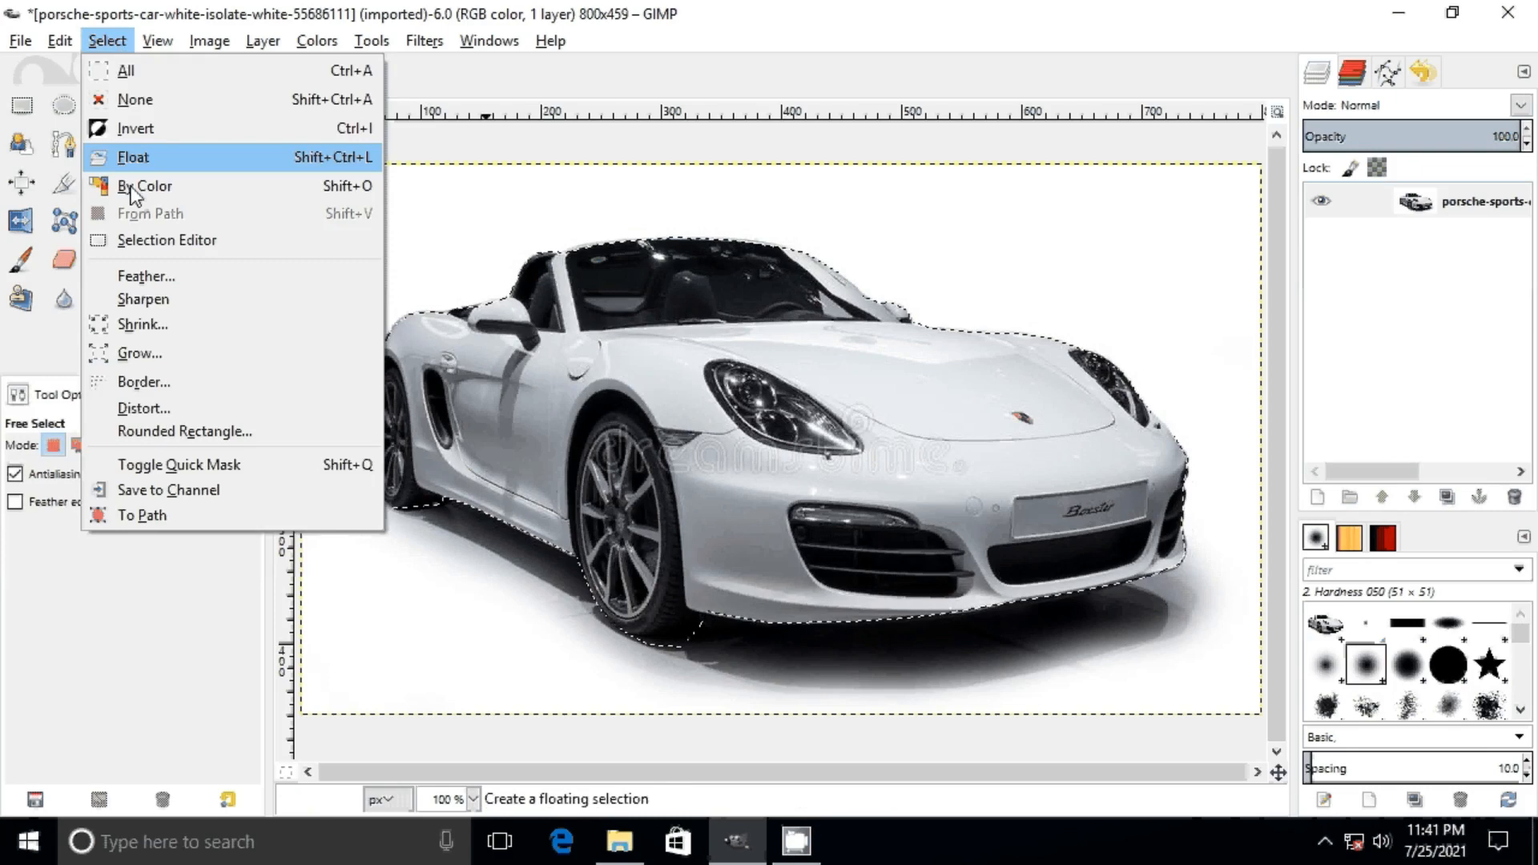
left_click(191, 330)
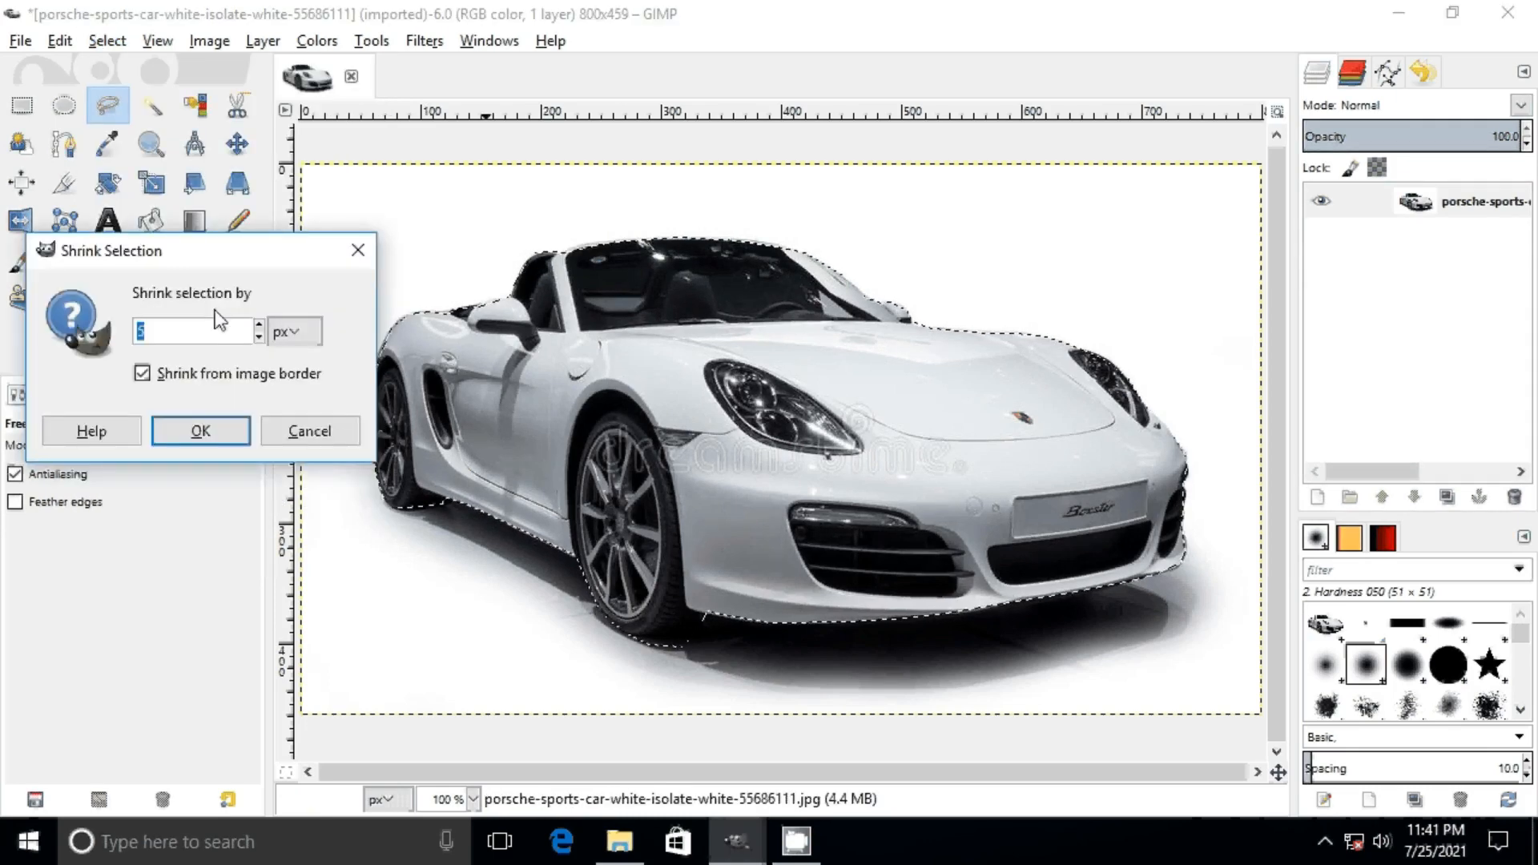
left_click_drag(213, 260, 368, 174)
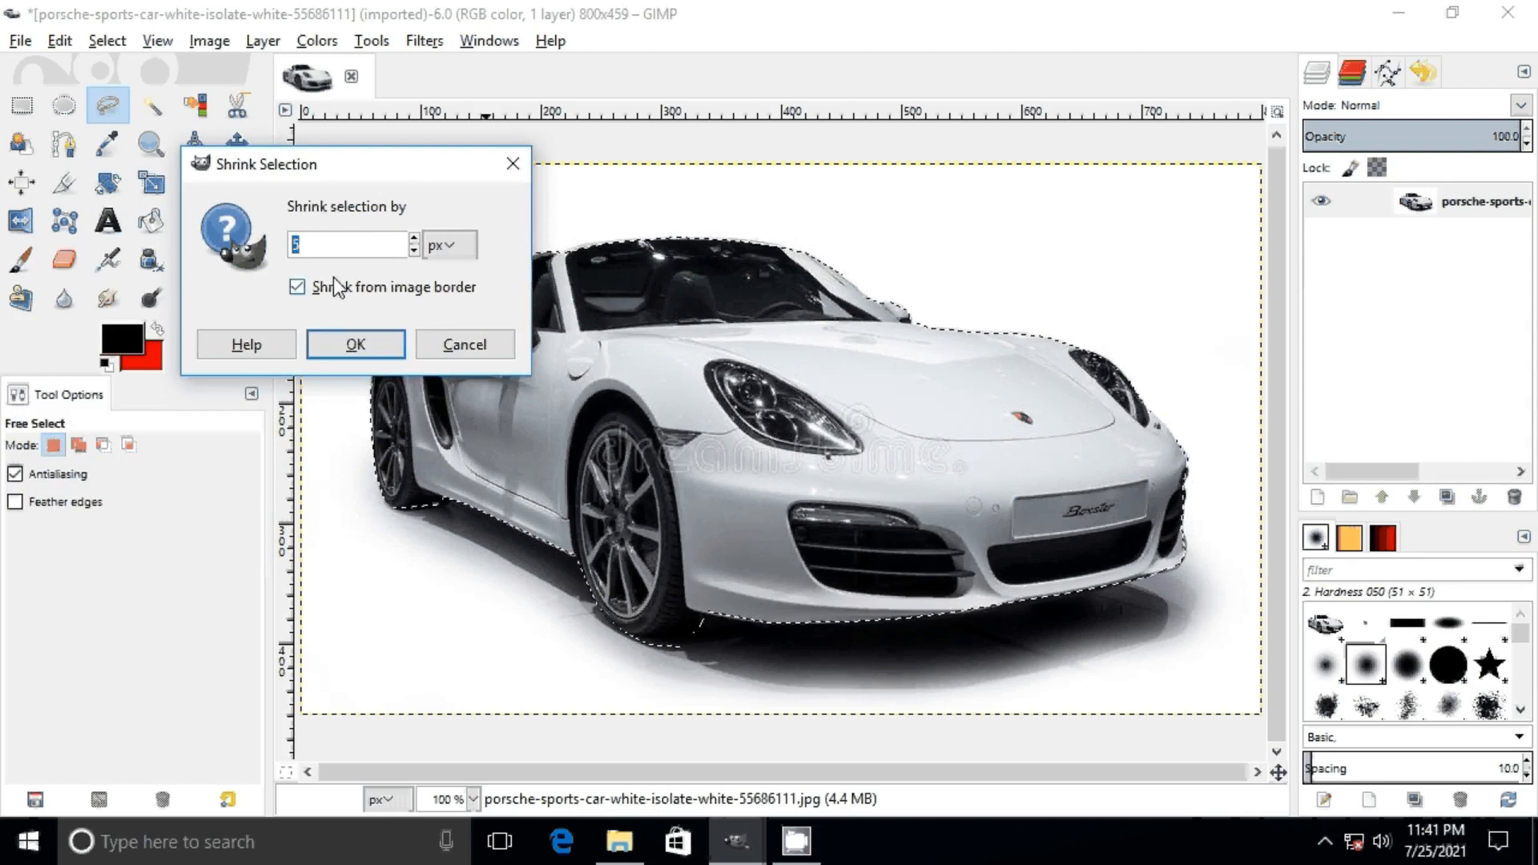
left_click(414, 238)
left_click(414, 239)
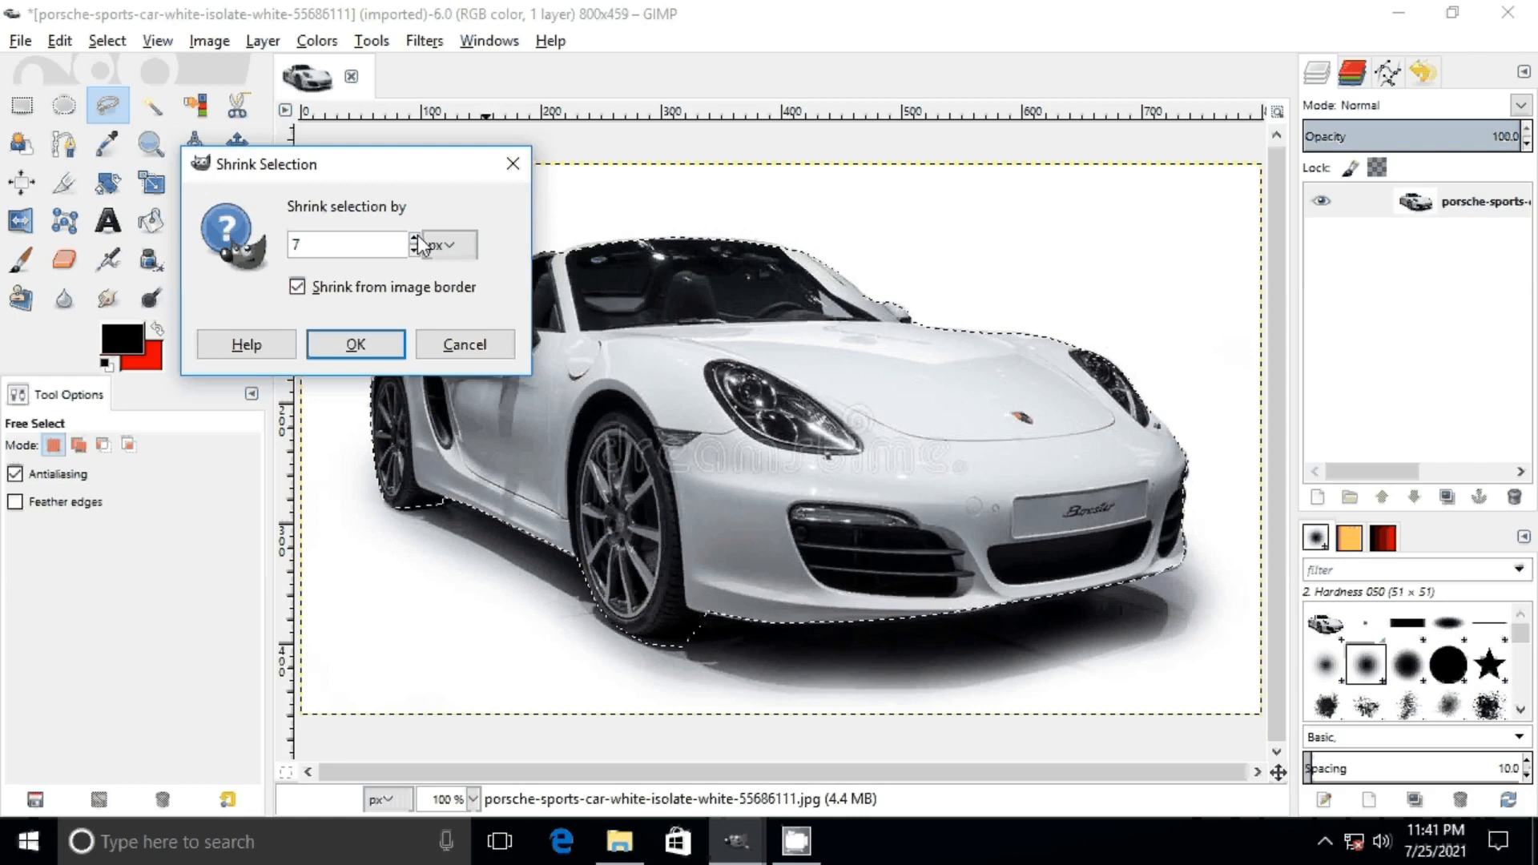
left_click(414, 239)
left_click(416, 239)
left_click(356, 345)
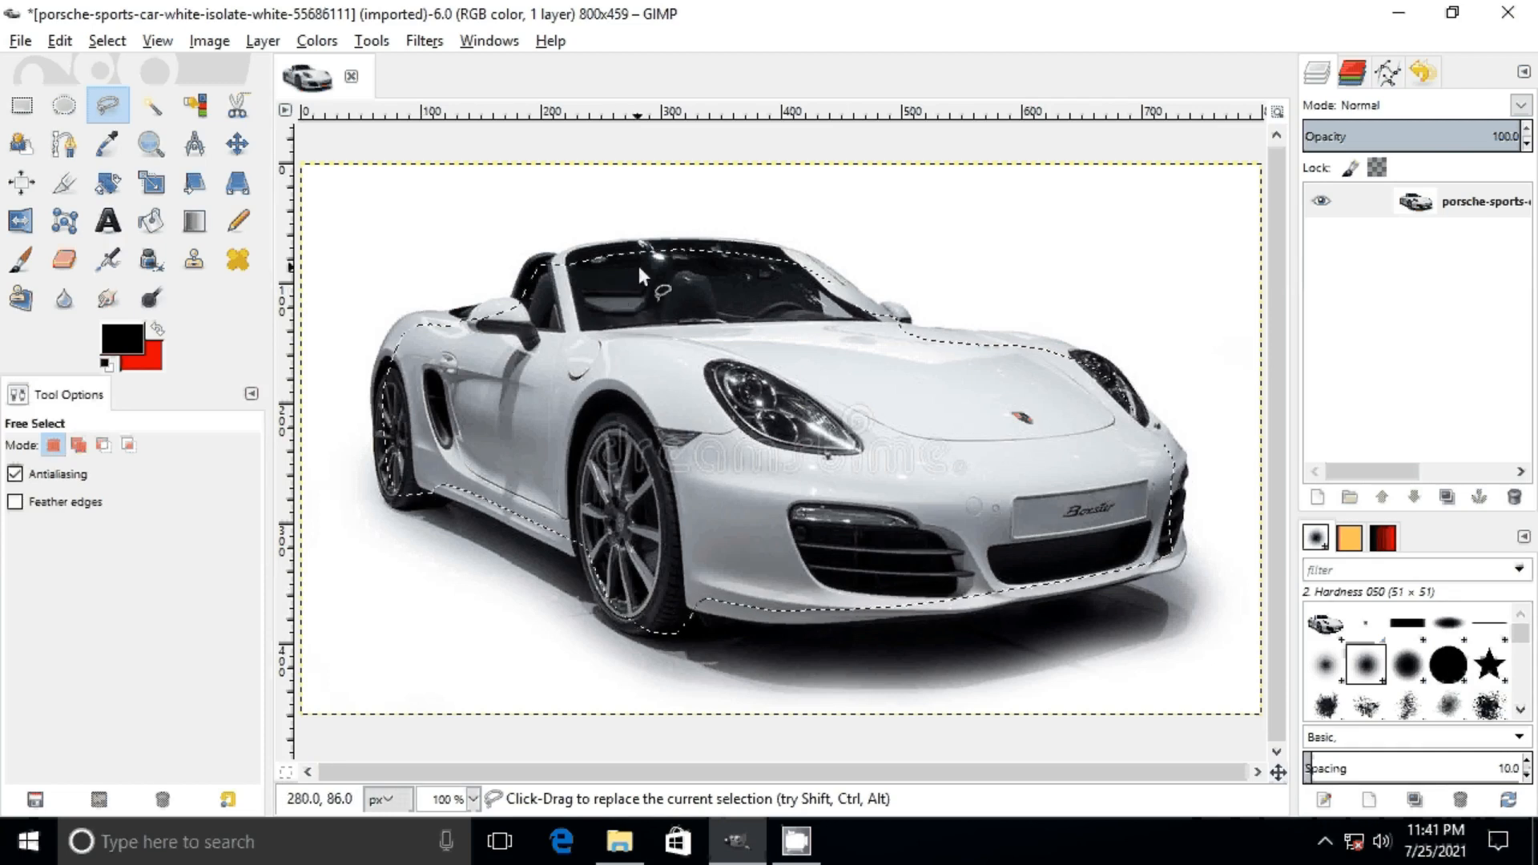
Step: Undo the selection shrink, redo it to compare the two outlines, and undo it again
left_click(60, 41)
left_click(64, 67)
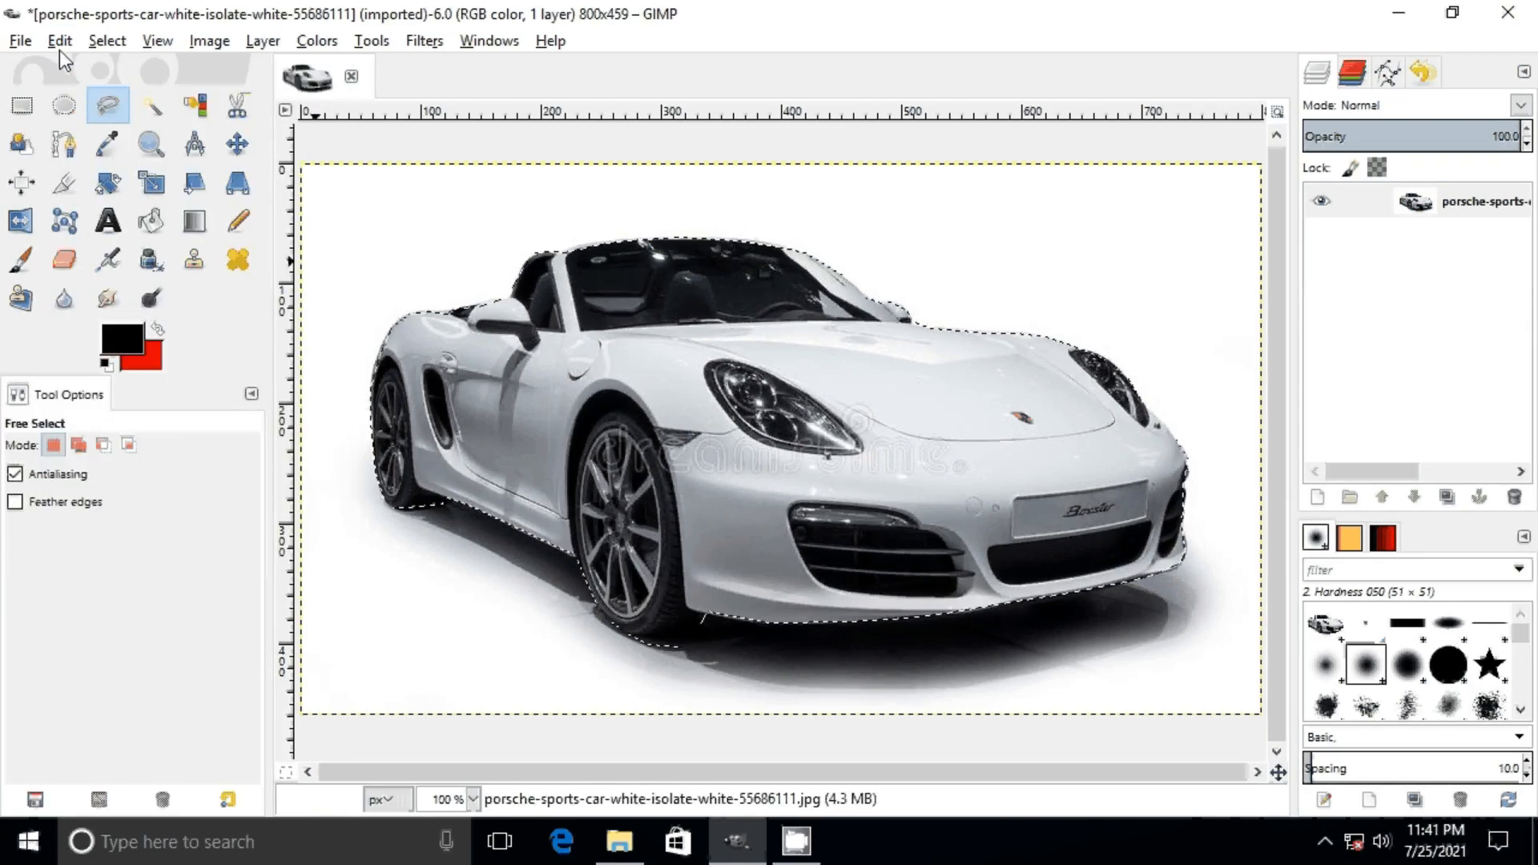
left_click(59, 44)
left_click(90, 96)
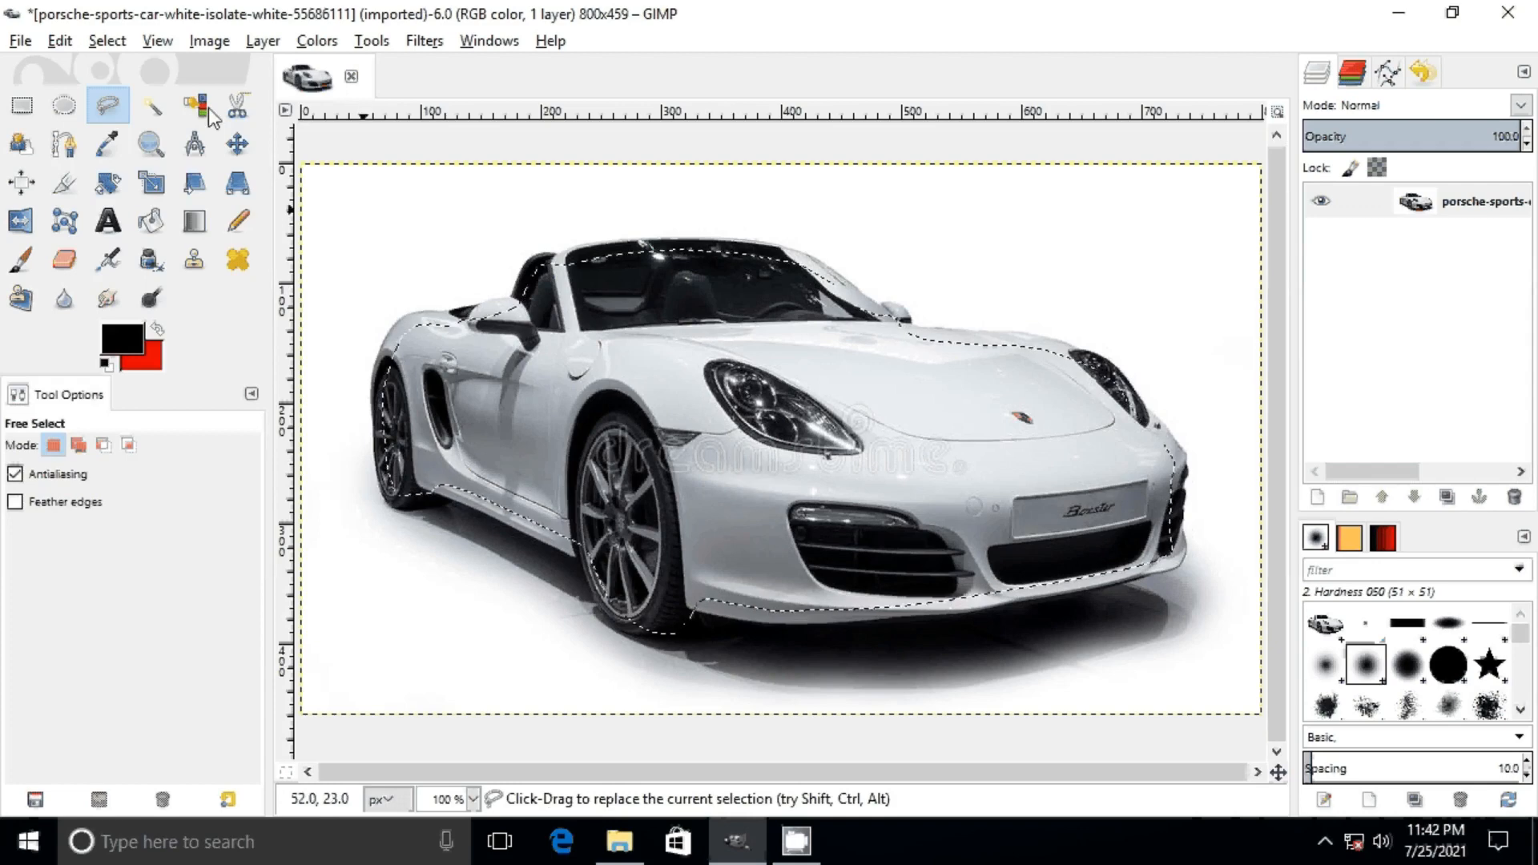
left_click(51, 41)
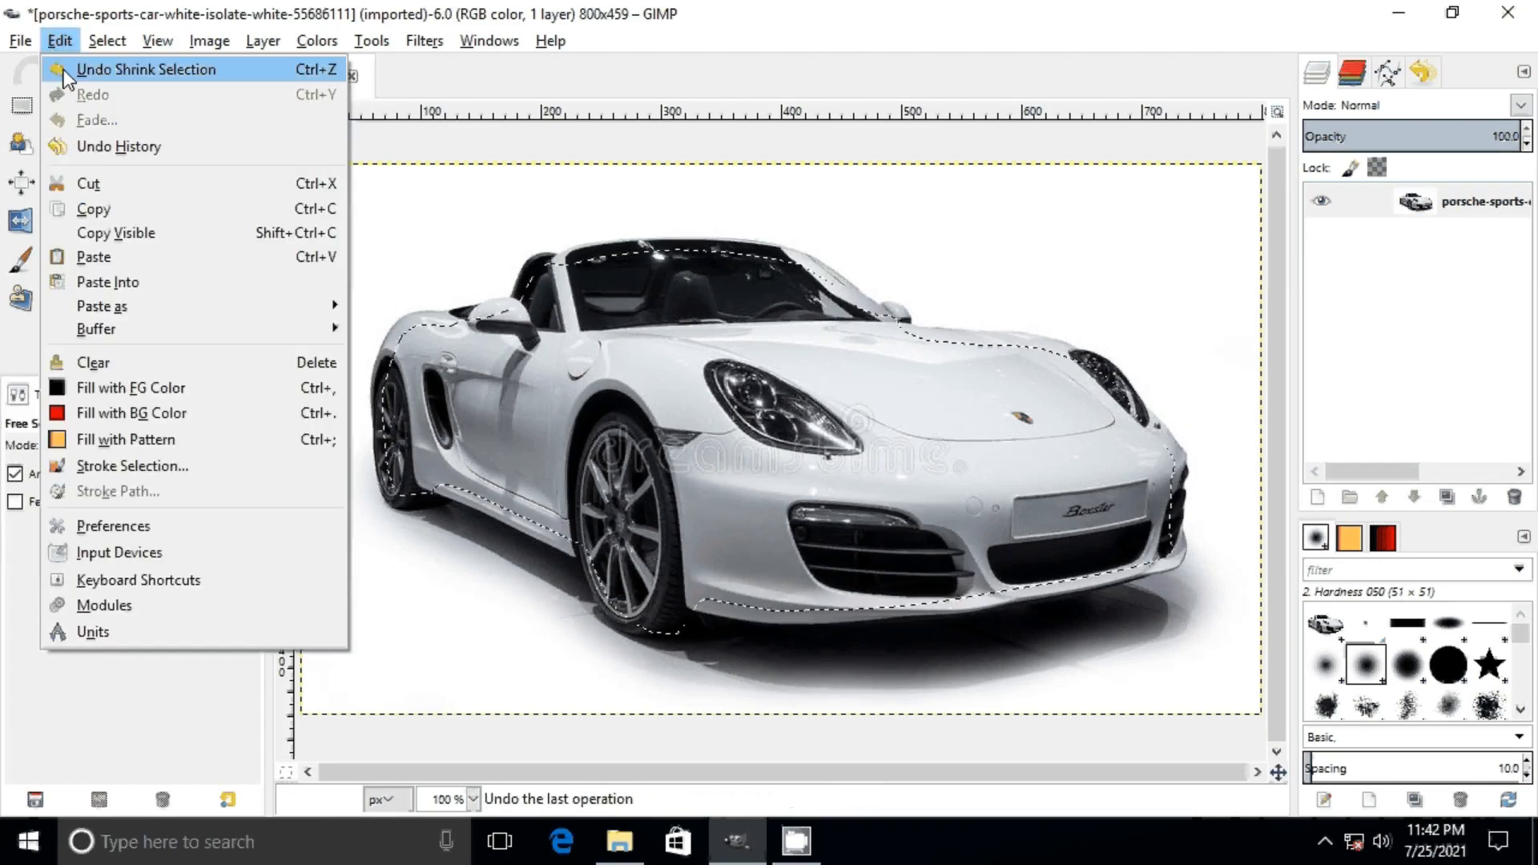
left_click(64, 72)
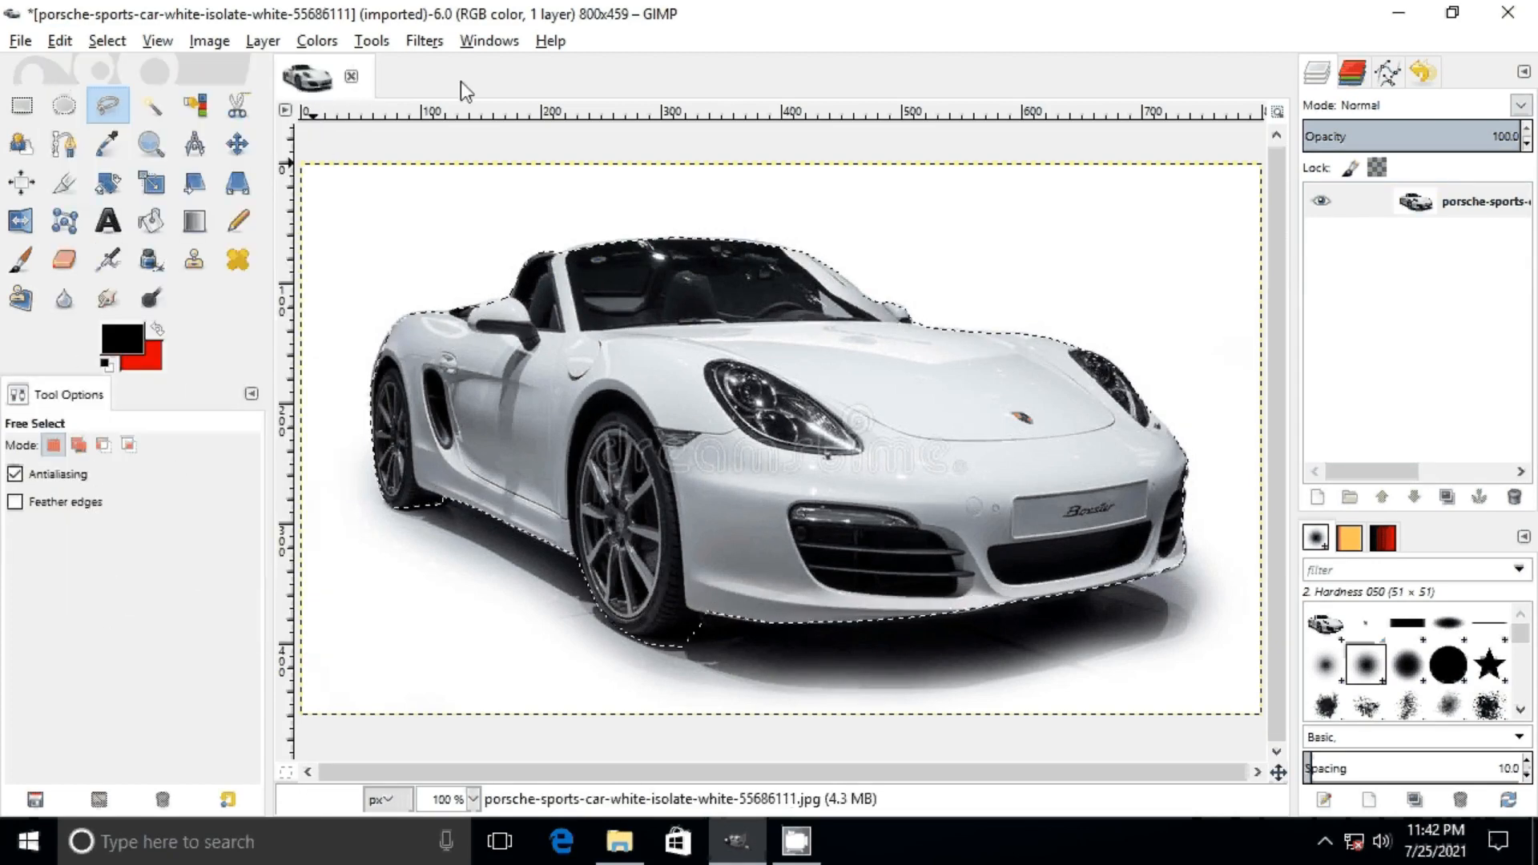
Step: Grow the car selection outward by 10 px
left_click(123, 42)
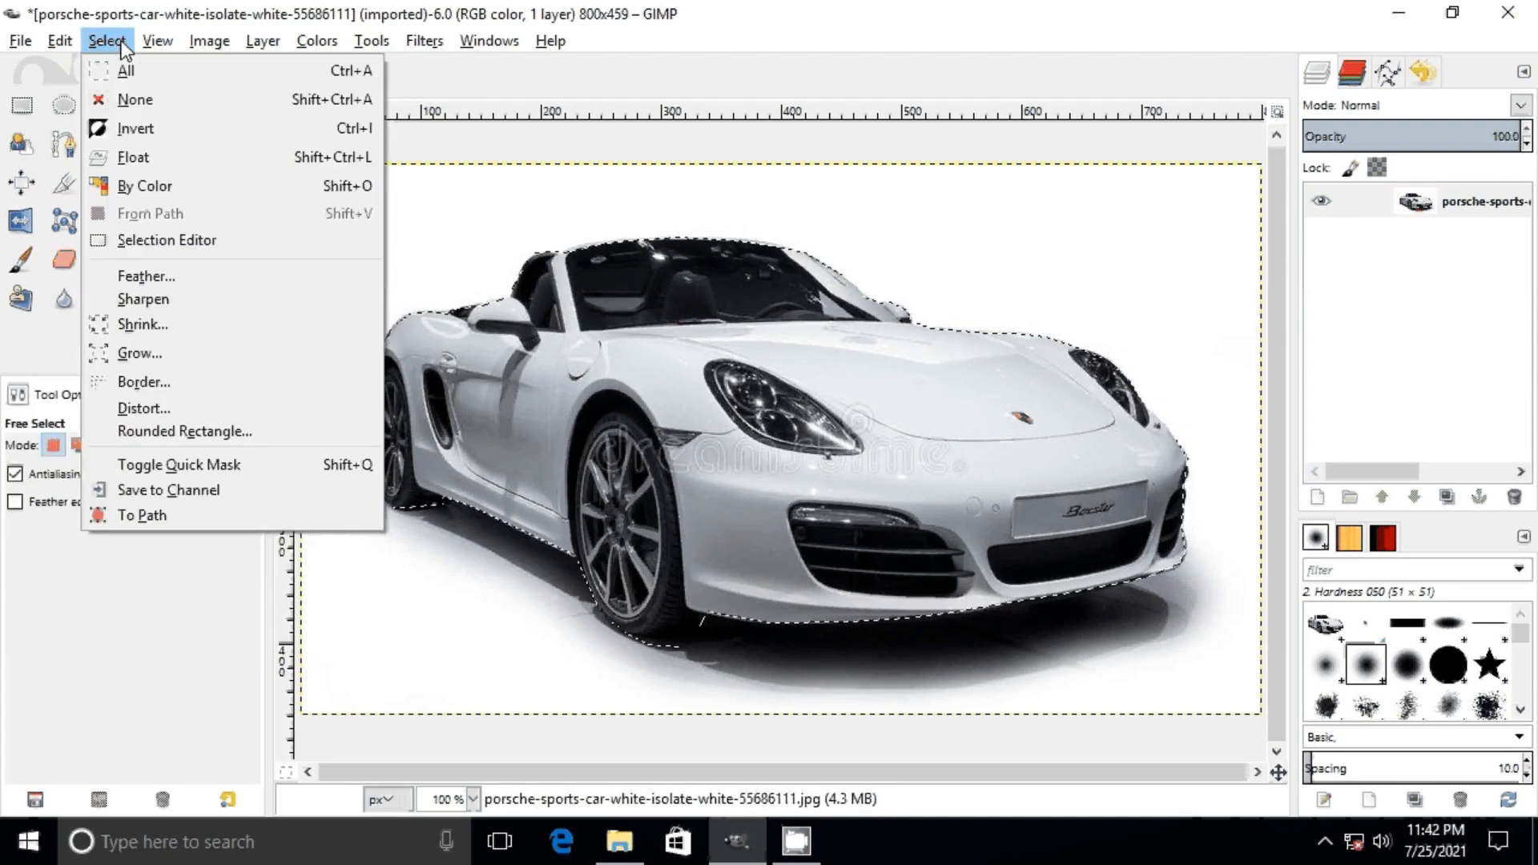
left_click(189, 357)
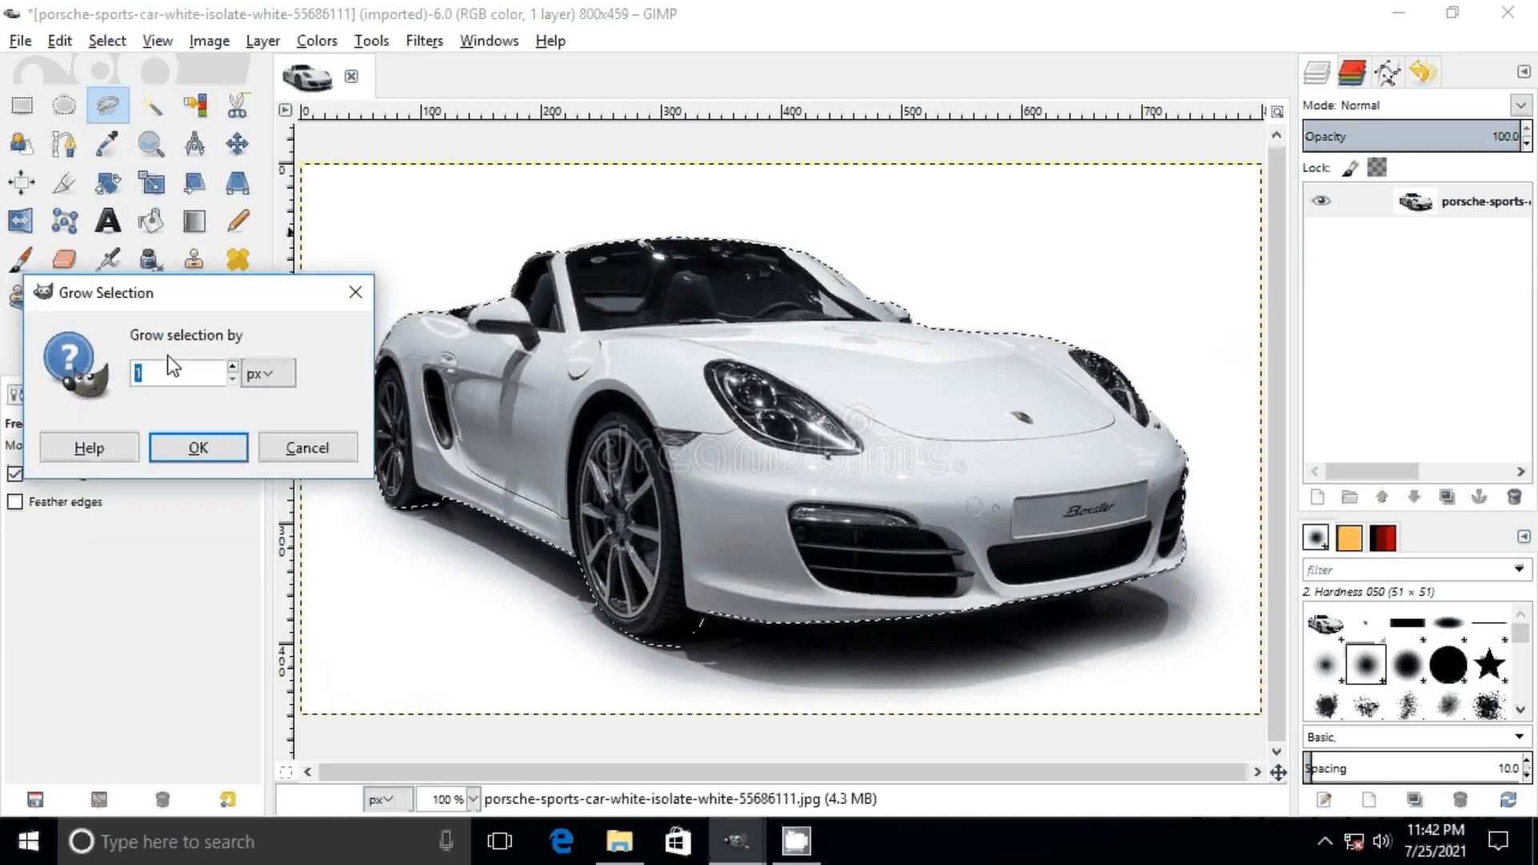
left_click_drag(257, 297, 279, 313)
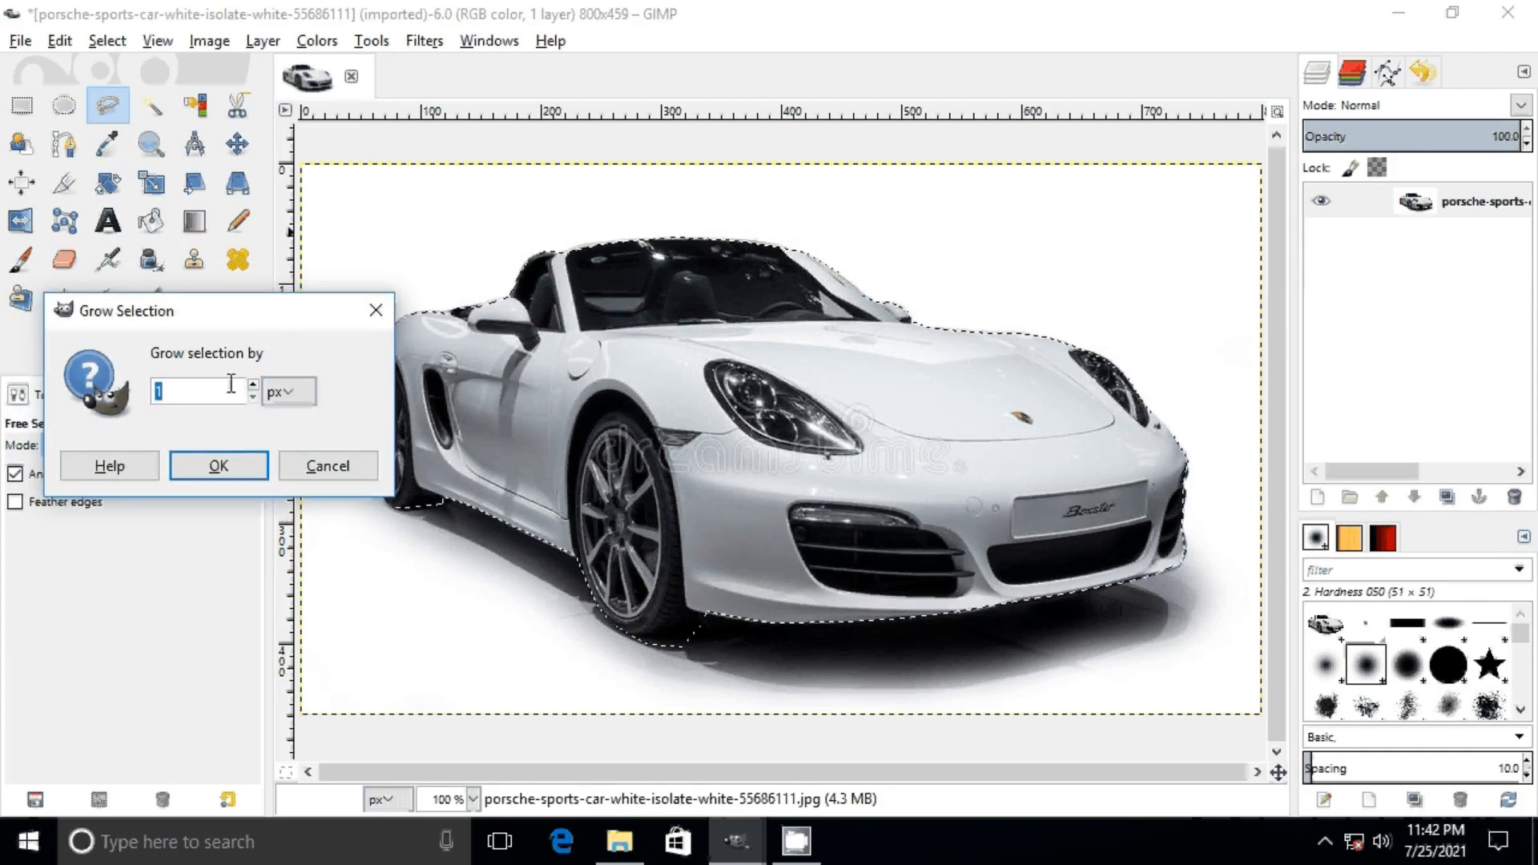
left_click(183, 390)
type("0")
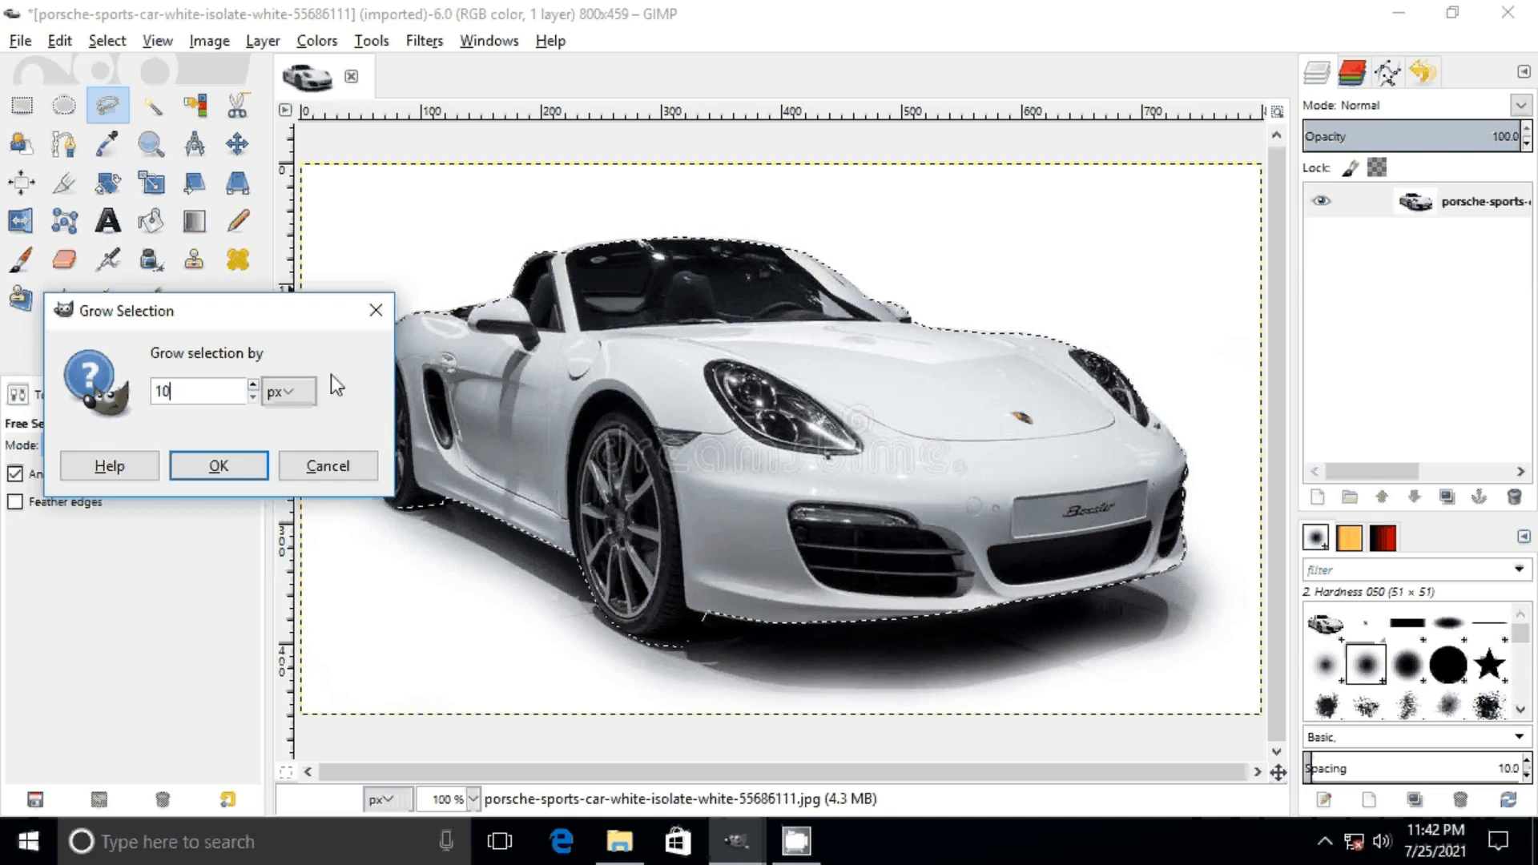
left_click(238, 465)
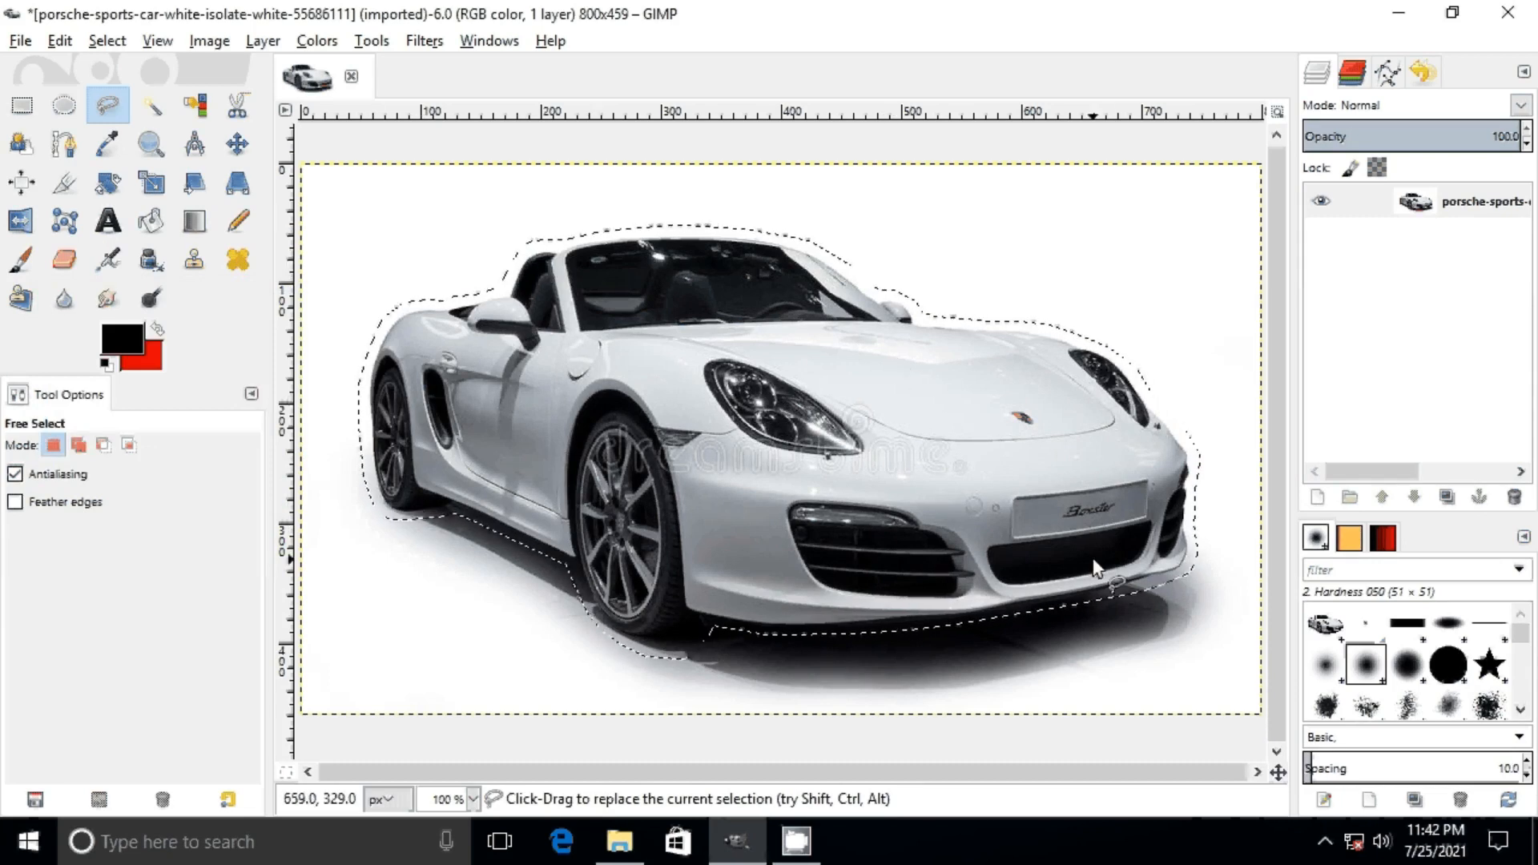
left_click(104, 41)
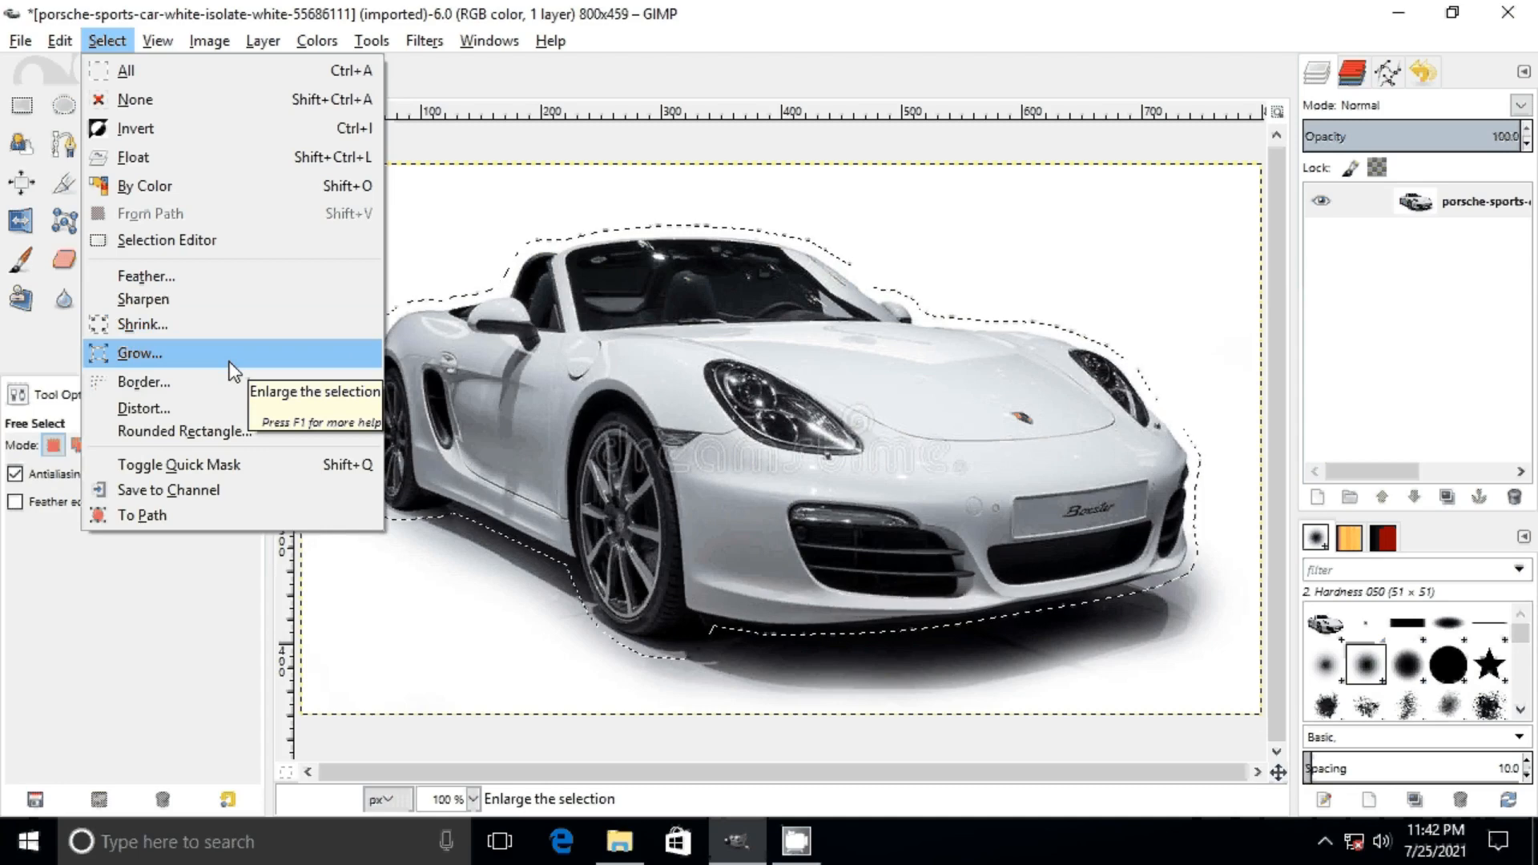
key("Escape")
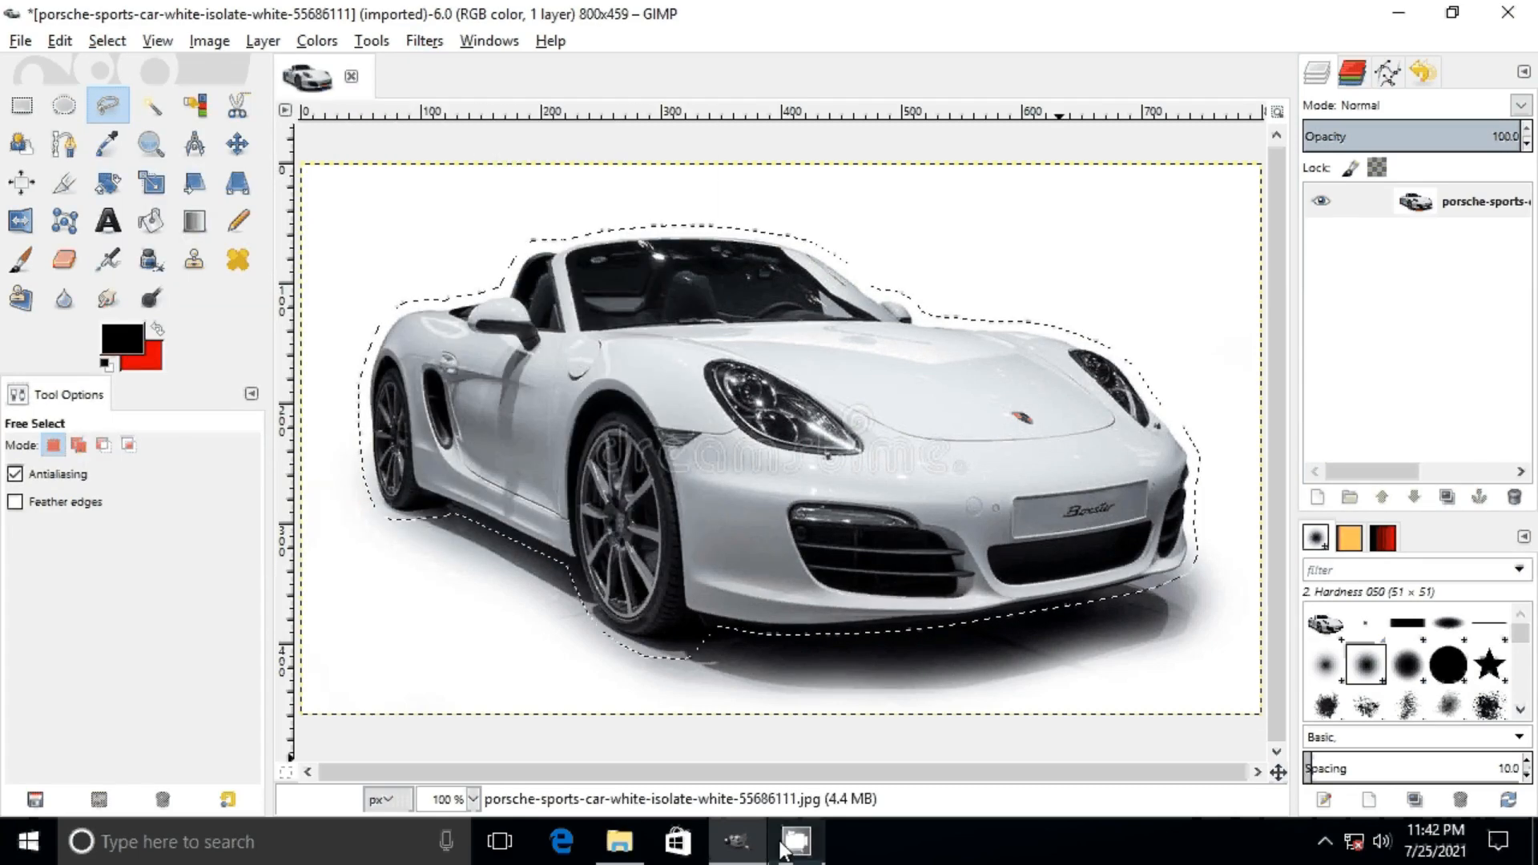